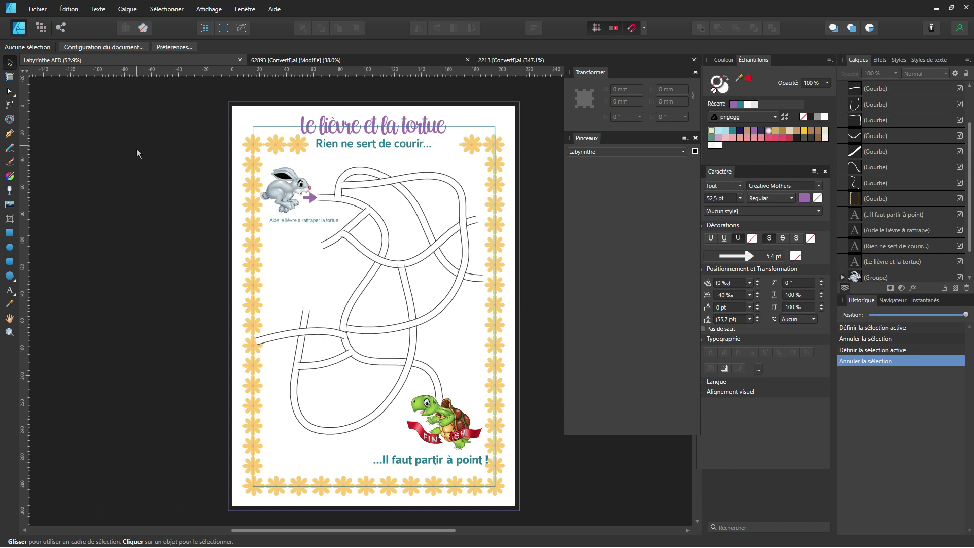
Create a new portrait A4 print document, 210 × 297 mm at 300 PPP, from the Imprimerie presets.
left_click(44, 8)
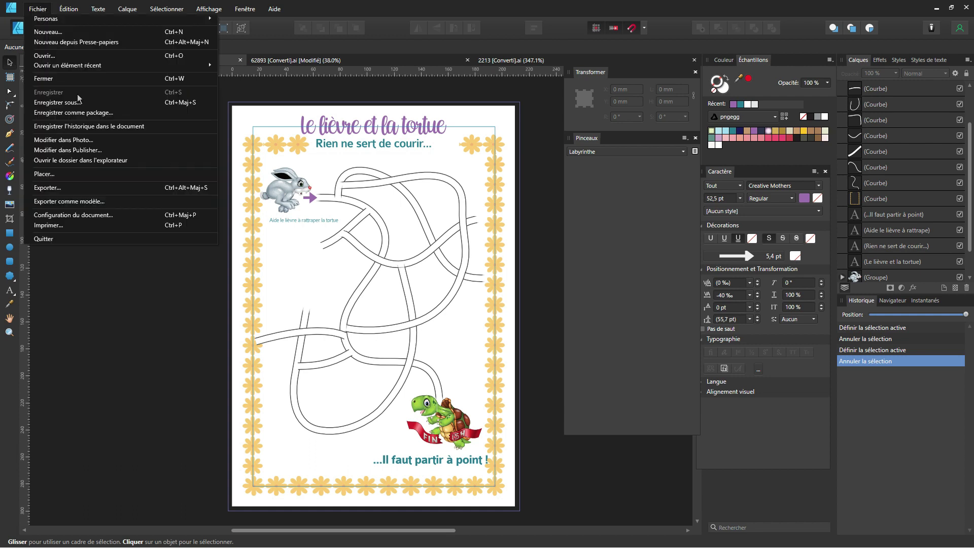
left_click(64, 33)
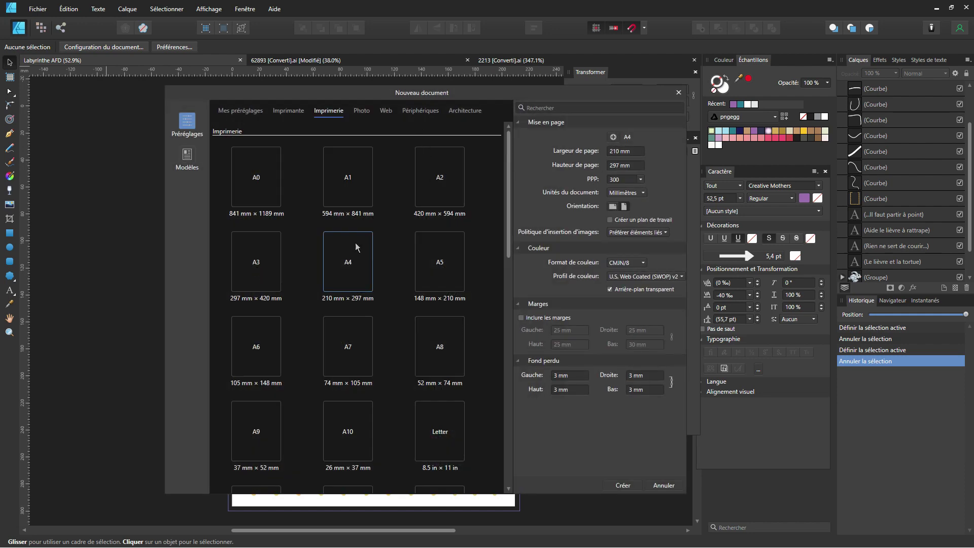
left_click(622, 181)
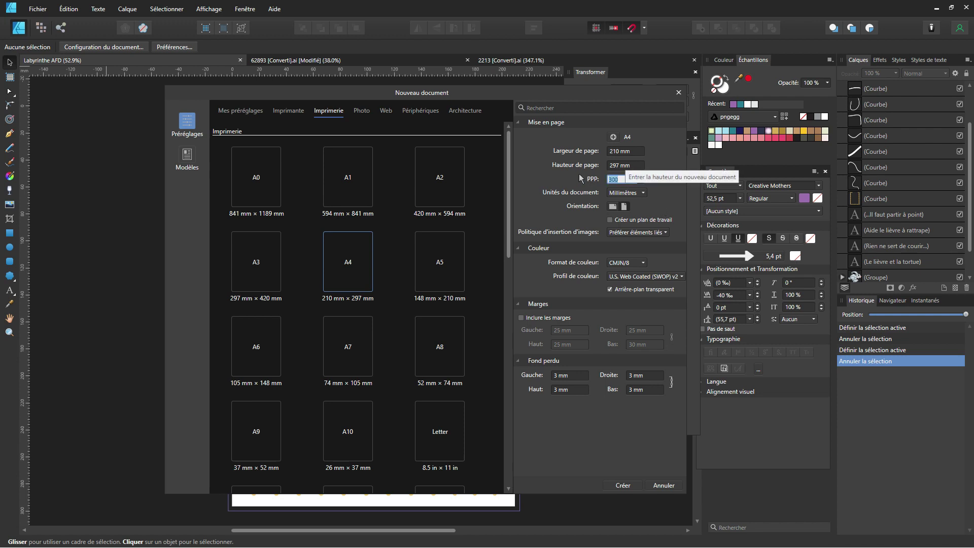
left_click(352, 278)
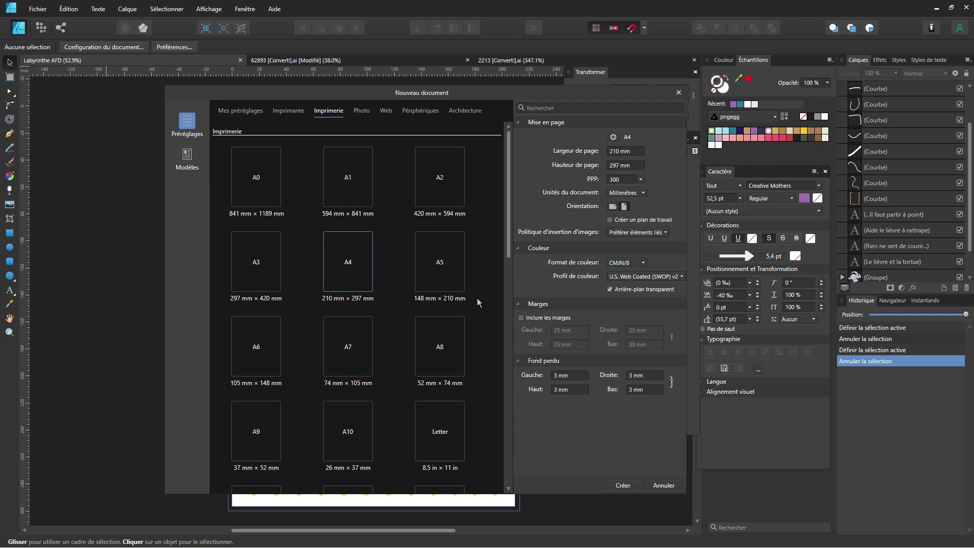
double_click(361, 276)
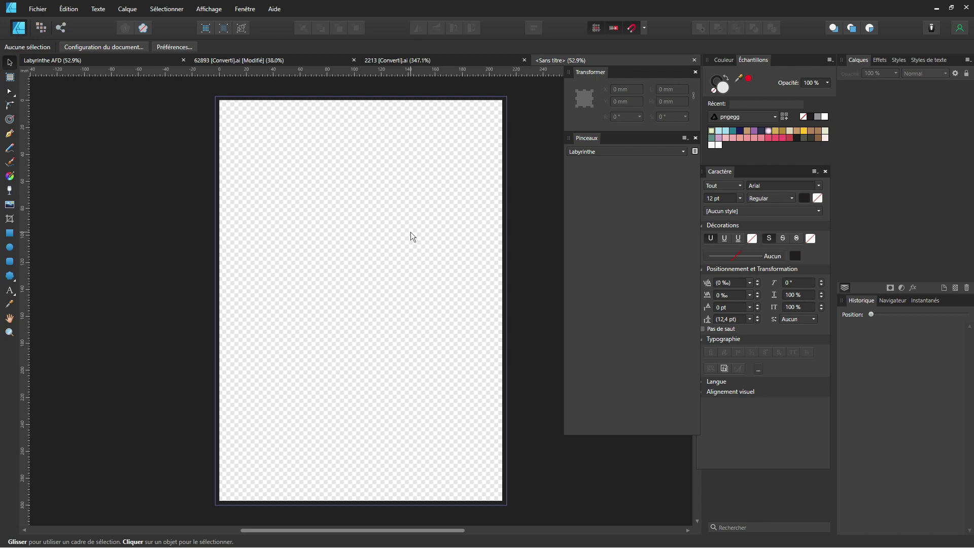
Turn off the transparent background in the document's colour settings.
left_click(123, 49)
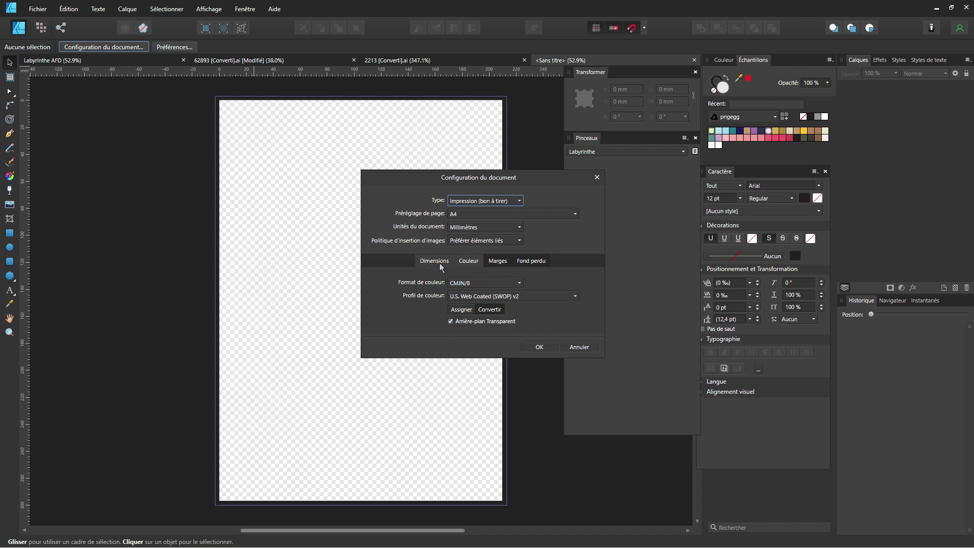
left_click(442, 260)
left_click(468, 262)
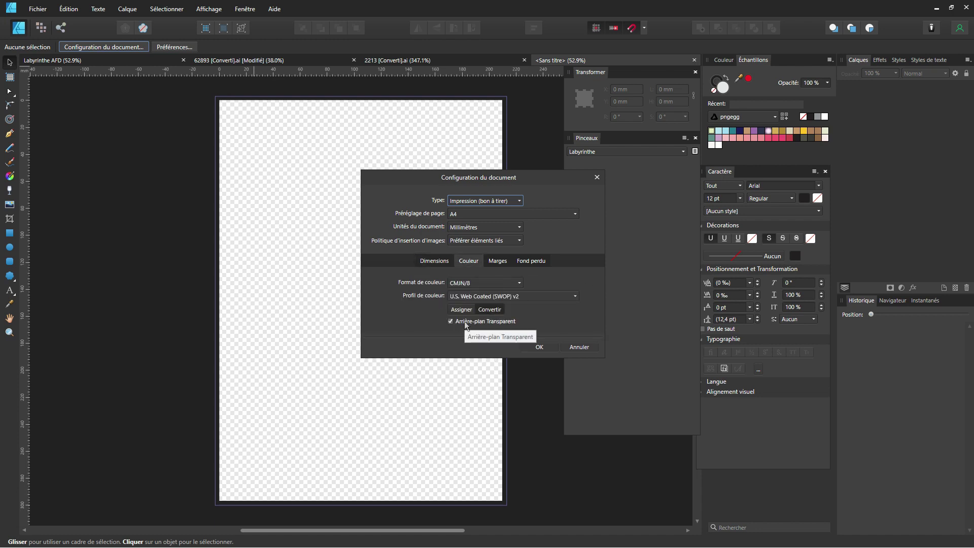
left_click(451, 321)
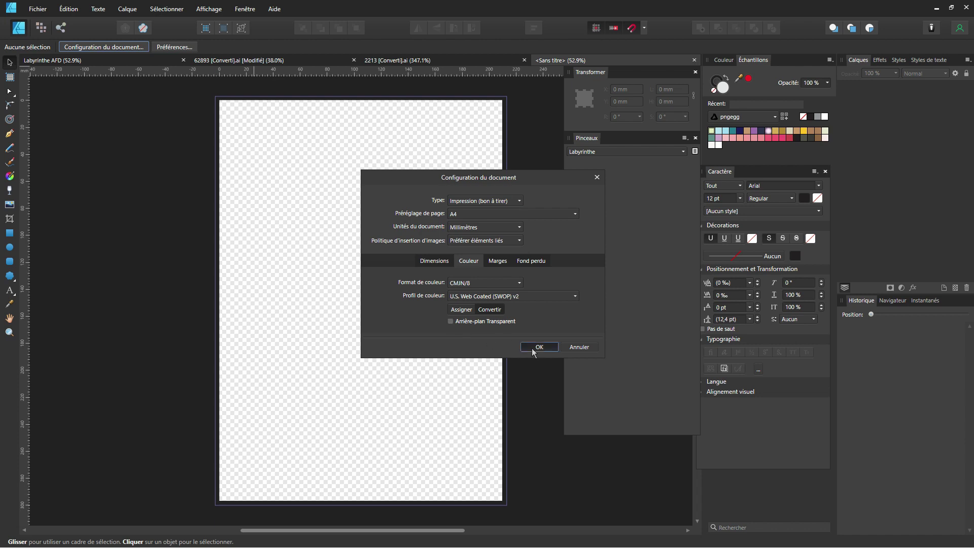
left_click(531, 348)
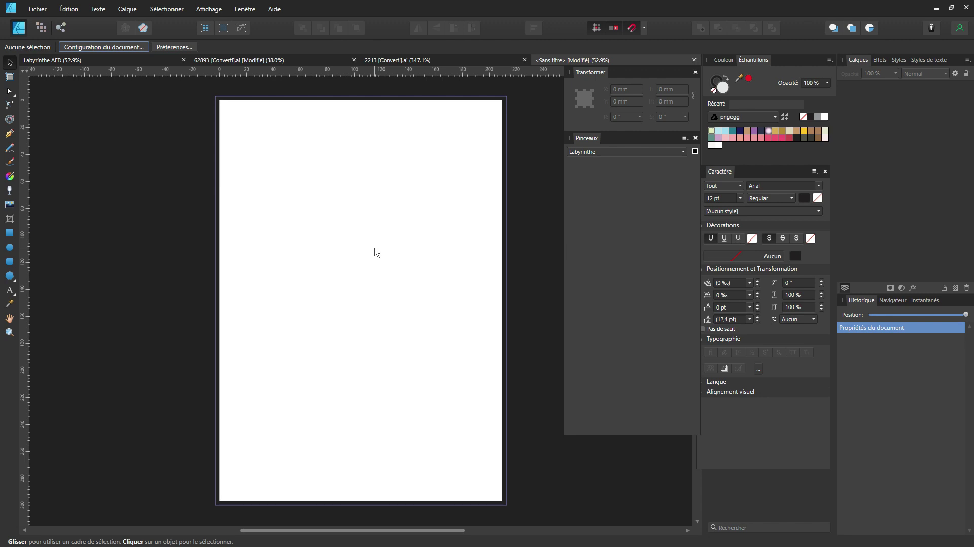
Add an artistic text title of about 56 pt reading "Le Lièvre et la tortue" near the top of the page.
left_click_drag(372, 264, 362, 270)
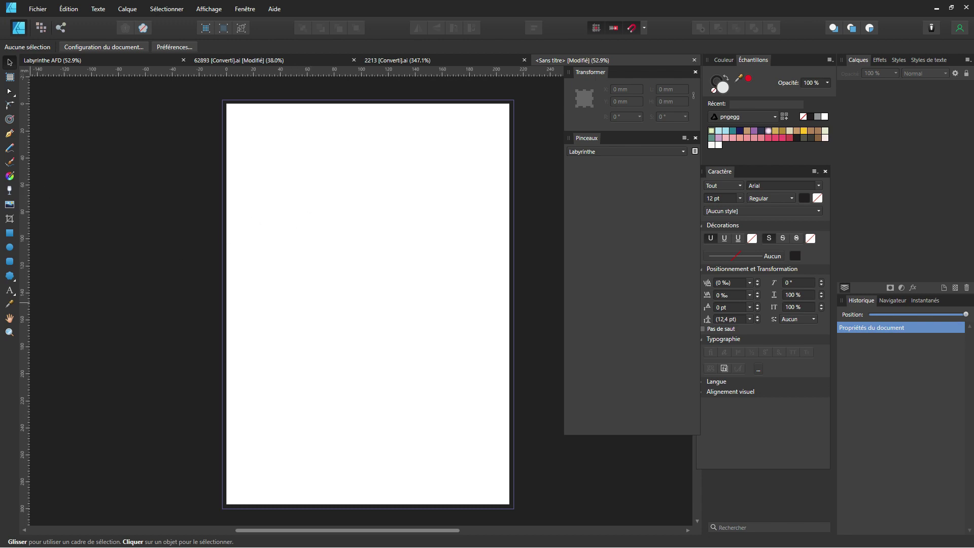
left_click(12, 294)
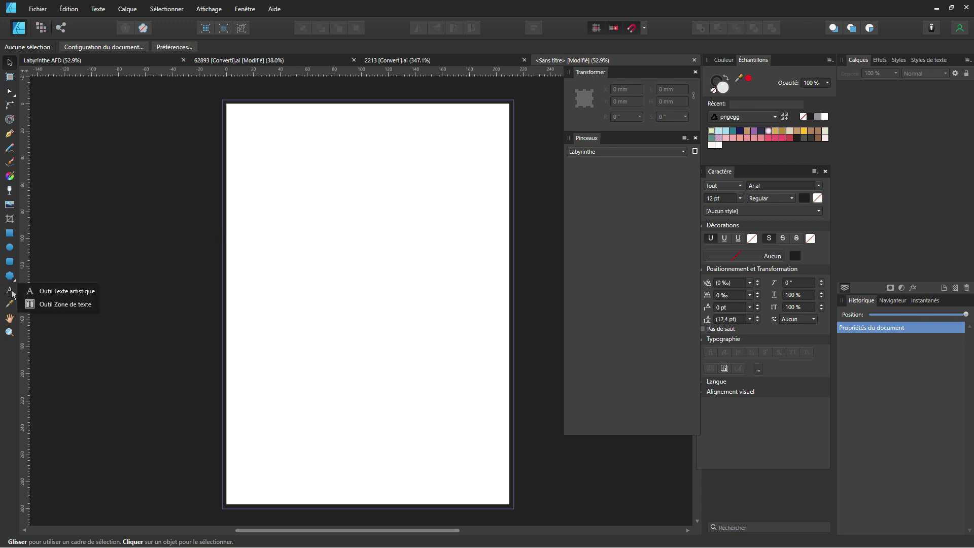
left_click(61, 291)
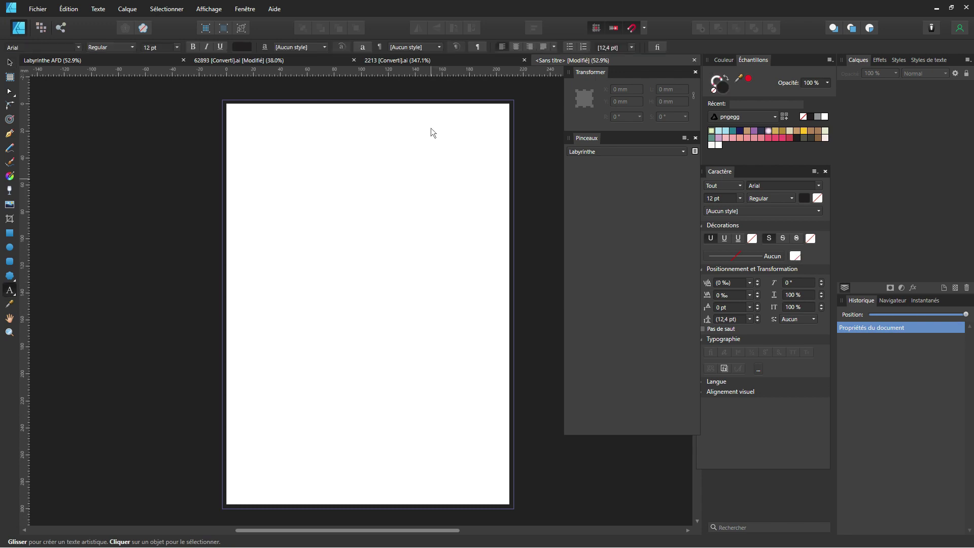
left_click_drag(300, 127, 375, 149)
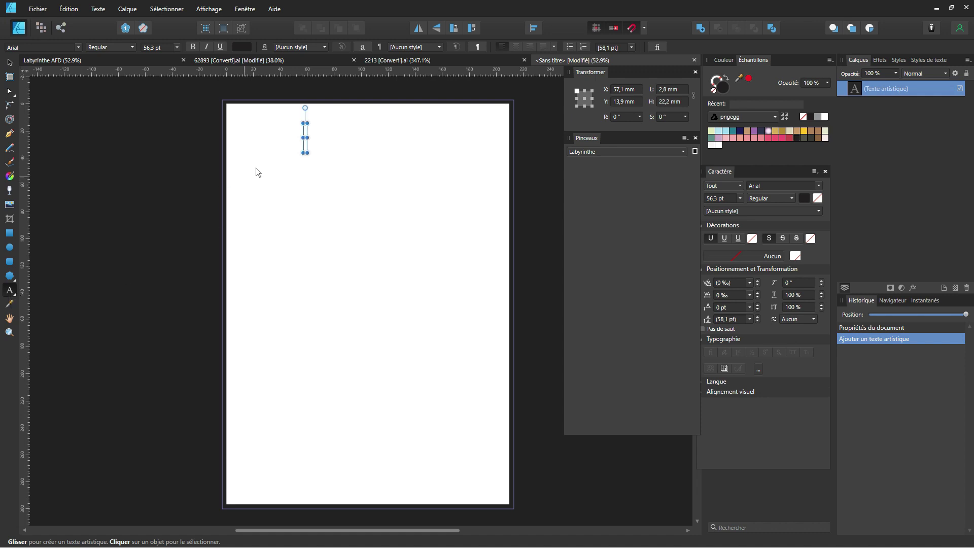
type("Le ")
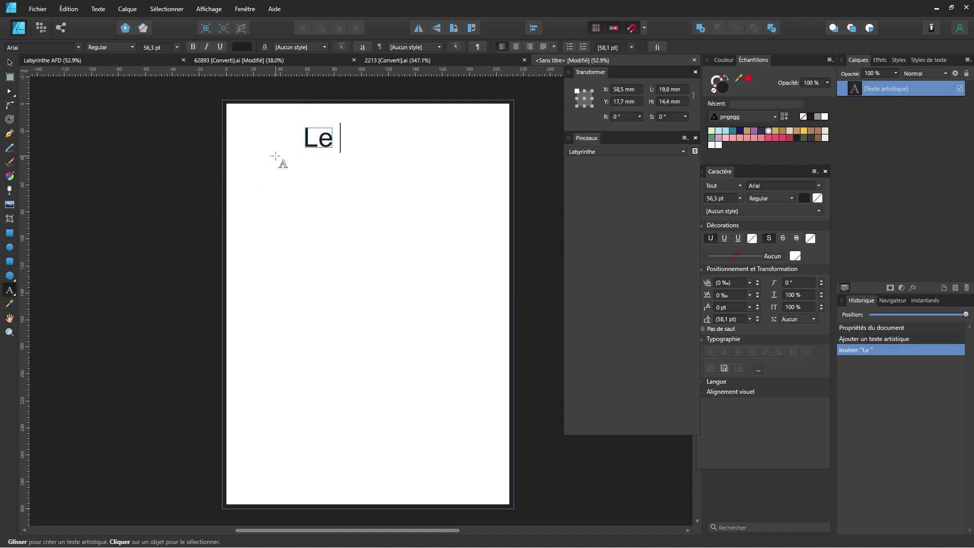
type("Lièvre et la to")
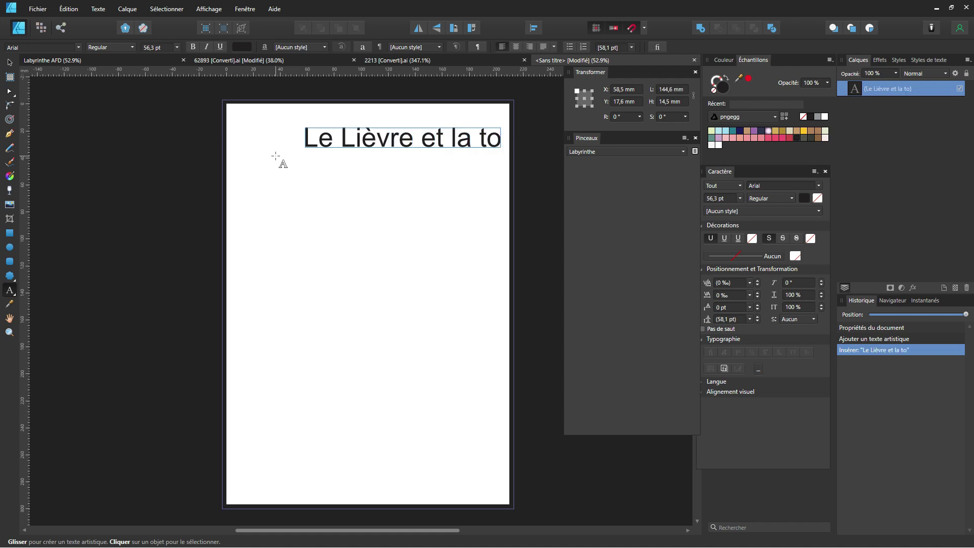
type("rtue")
key("ctrl+a")
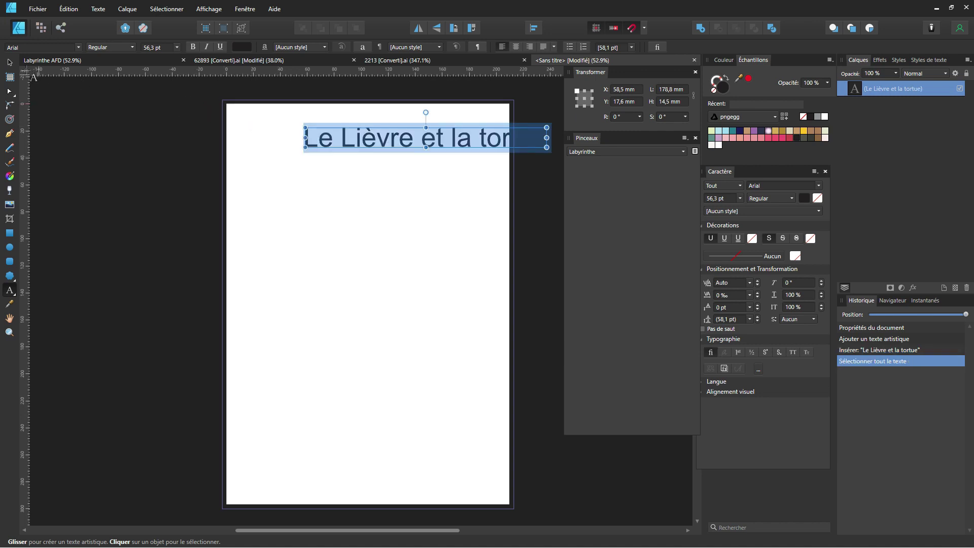
Move the title up inside the page and scale it down to about 109 mm wide.
left_click(9, 62)
left_click_drag(372, 142, 314, 129)
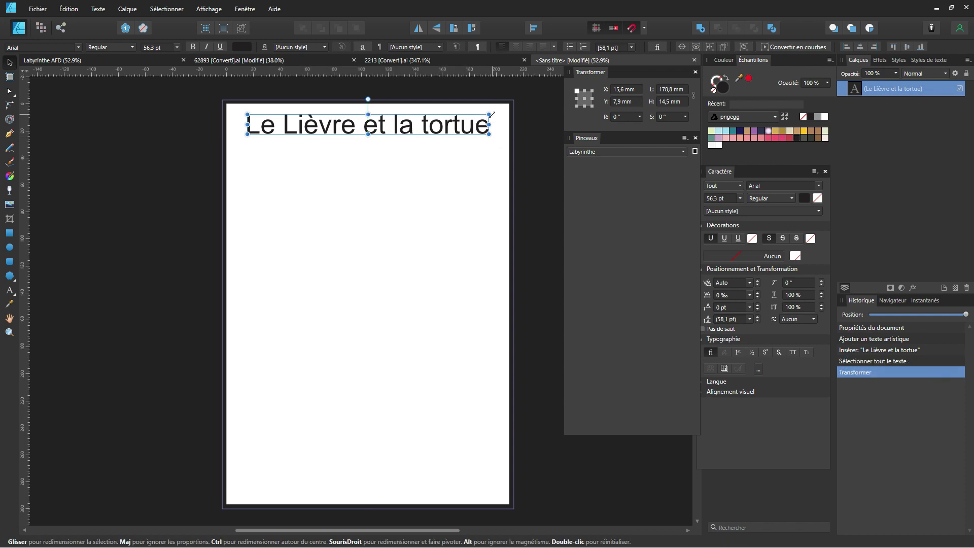
left_click_drag(488, 134, 445, 129)
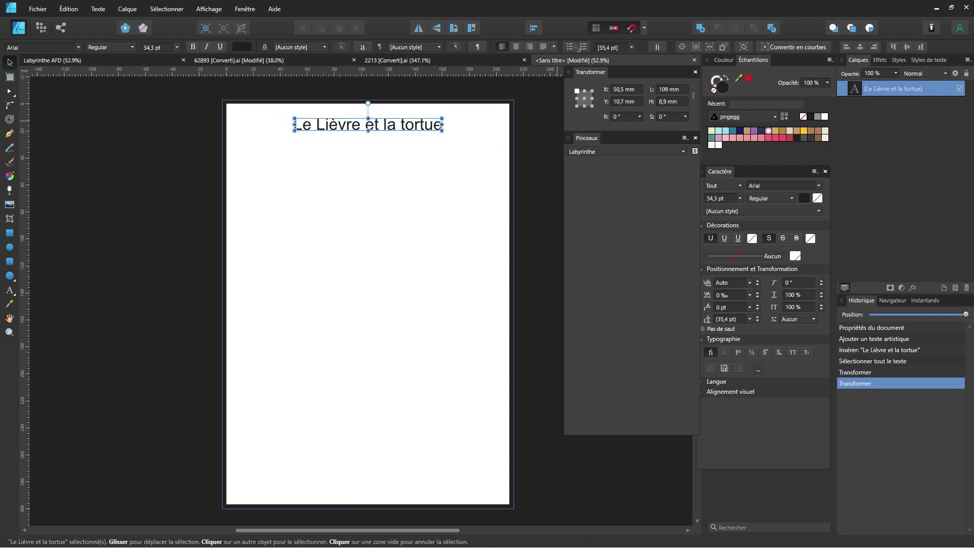
Align the title's centre horizontally to the Planche and deselect it.
left_click(533, 30)
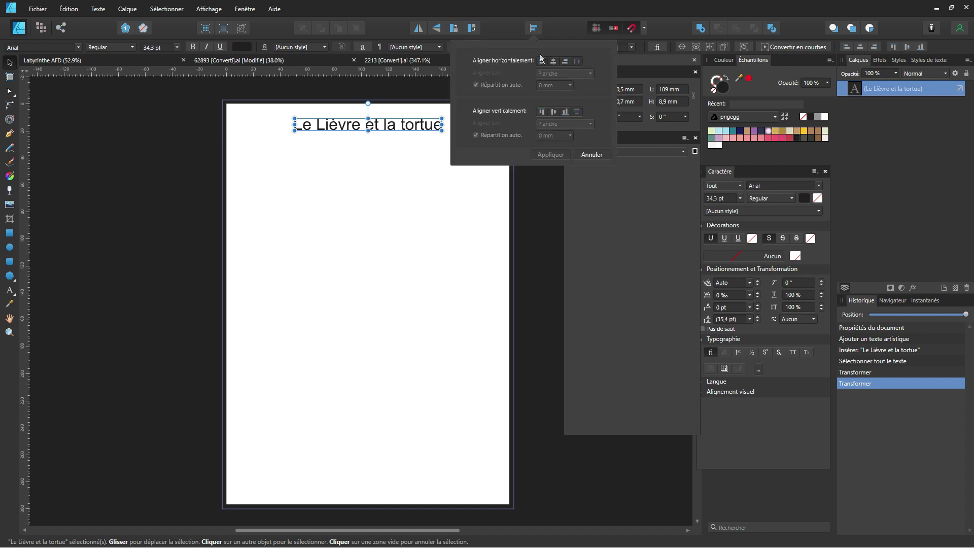
left_click(554, 61)
left_click(552, 75)
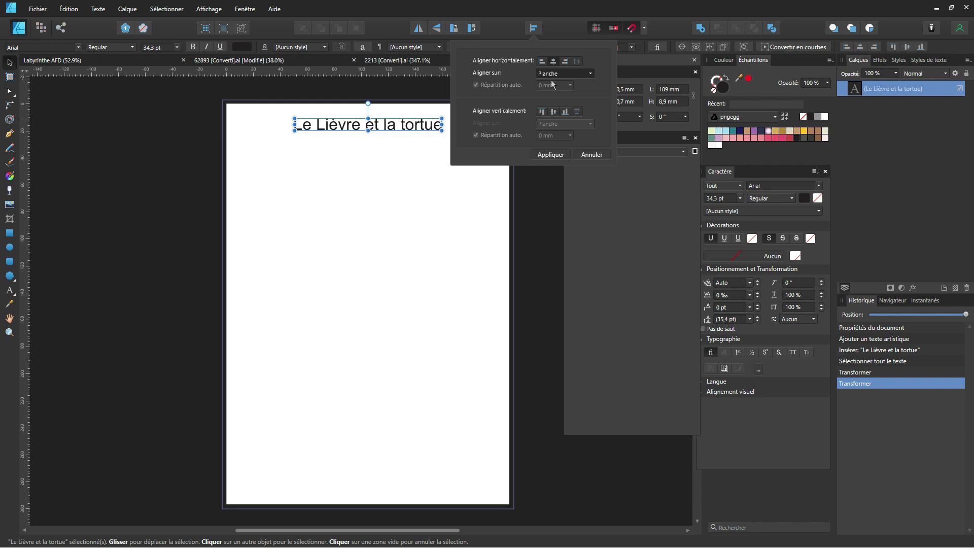
left_click(555, 76)
left_click(543, 156)
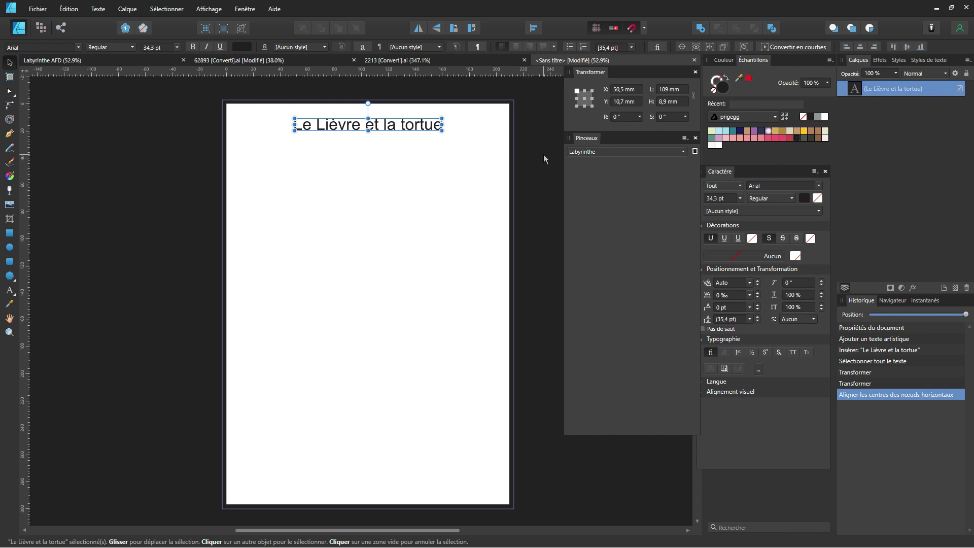
left_click(403, 166)
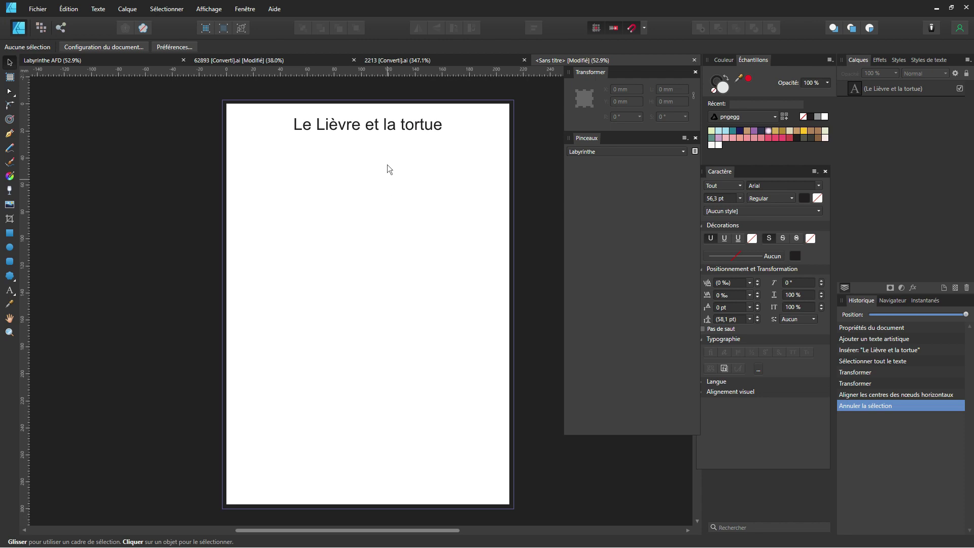
Delete the plain title and paste the copied styled title, "Rien ne sert de courir..." and "...Il faut partir à point !" texts.
left_click(383, 127)
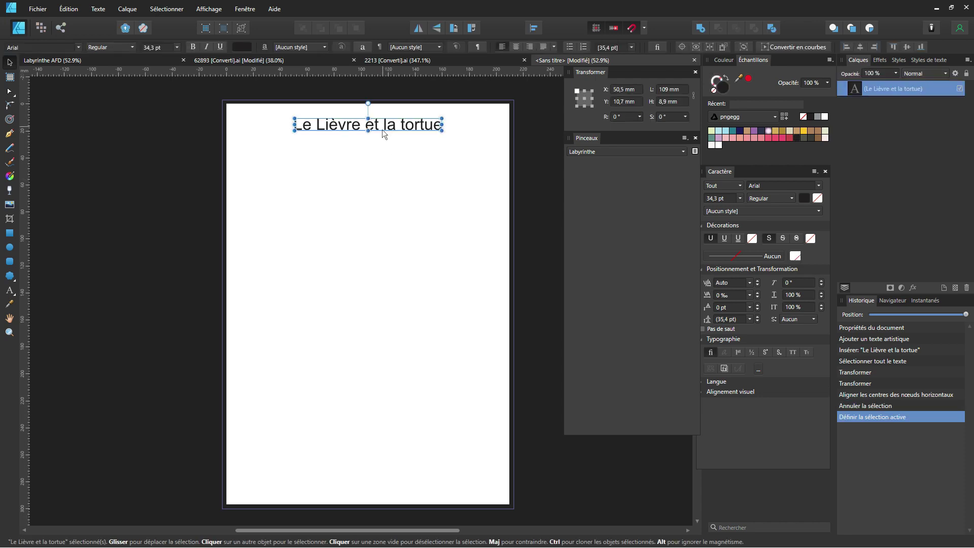
key("Delete")
key("ctrl+v")
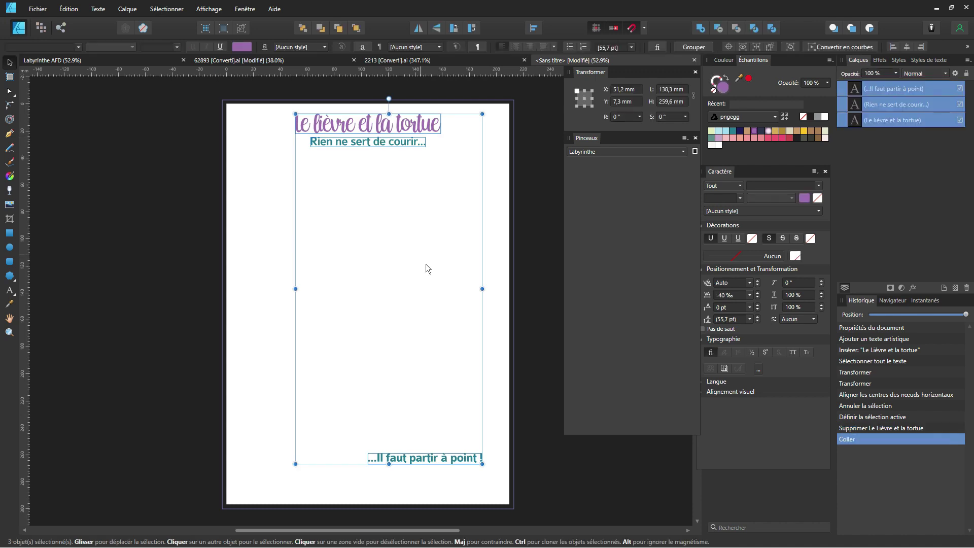
left_click(469, 431)
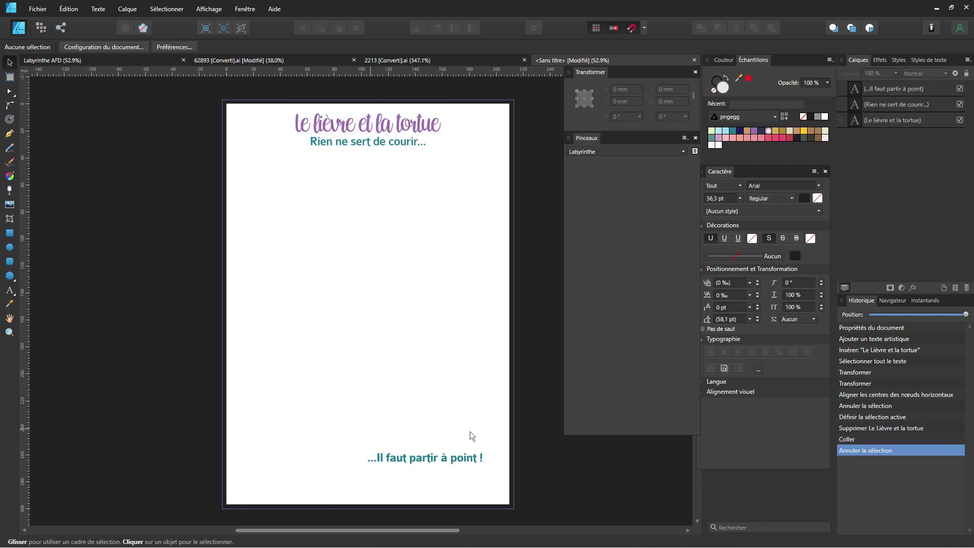
Browse the used and favourite fonts for the pasted purple title and change its font to Amatic.
left_click(372, 124)
double_click(395, 123)
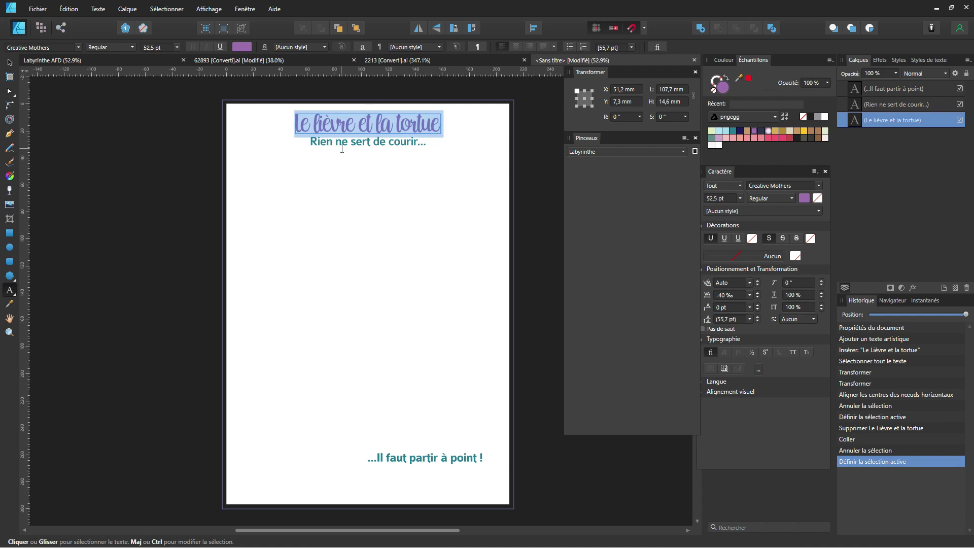
left_click(78, 47)
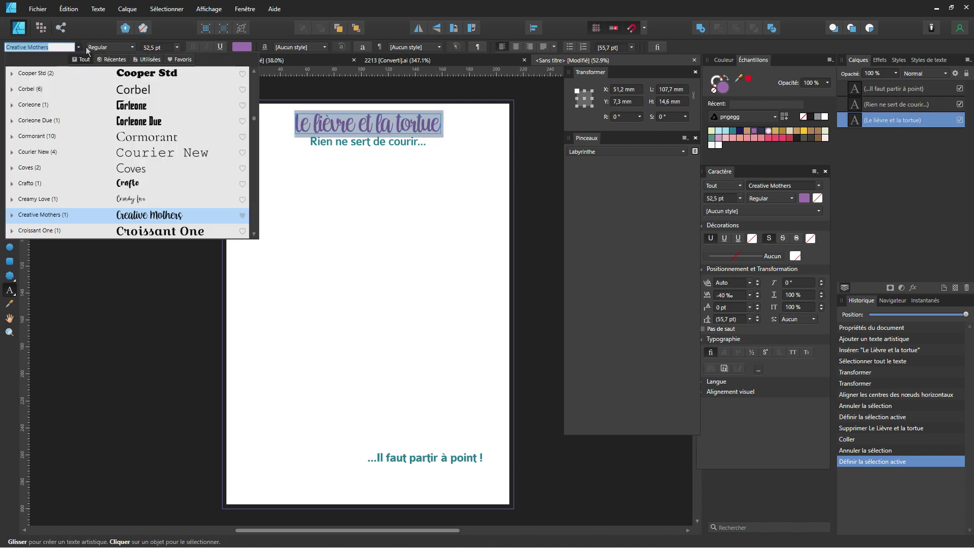
left_click(143, 60)
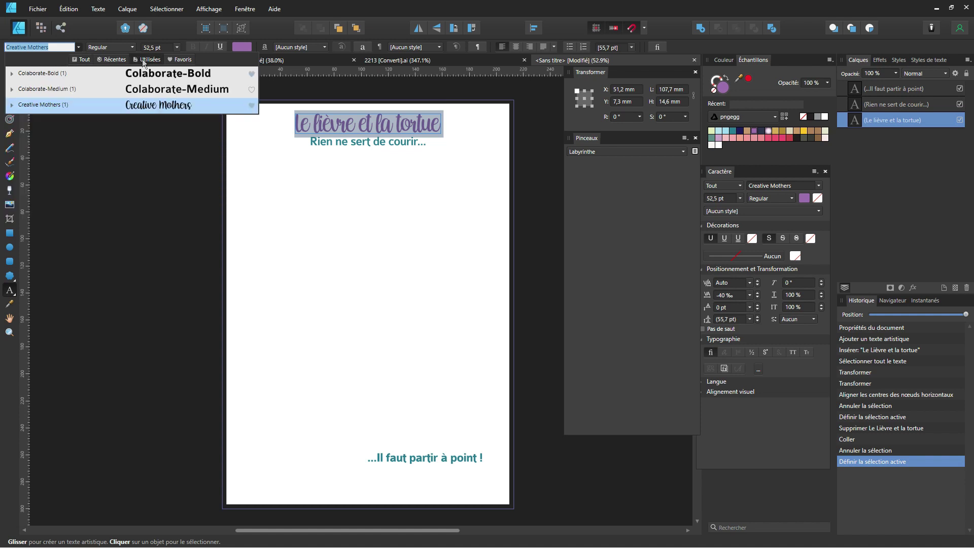
left_click(180, 60)
left_click(155, 60)
left_click(79, 60)
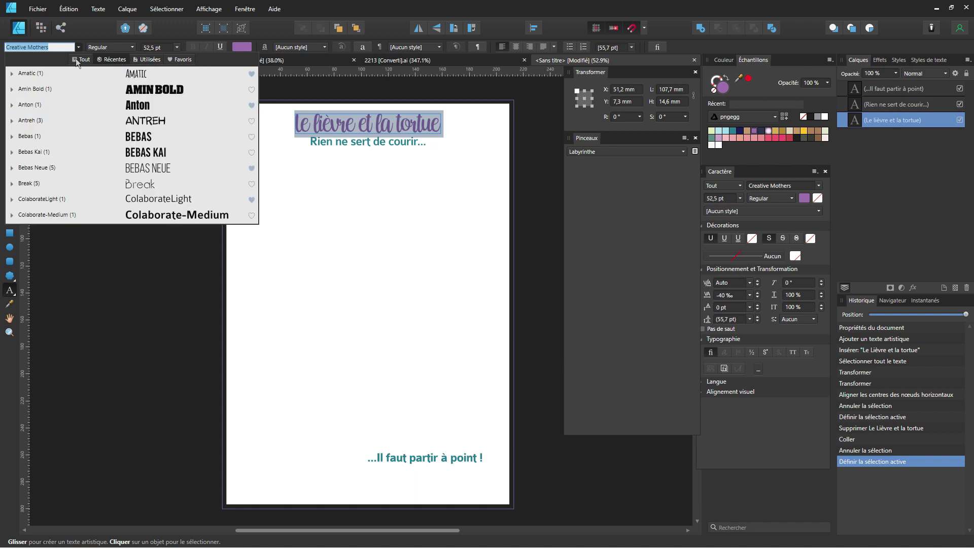
left_click(129, 74)
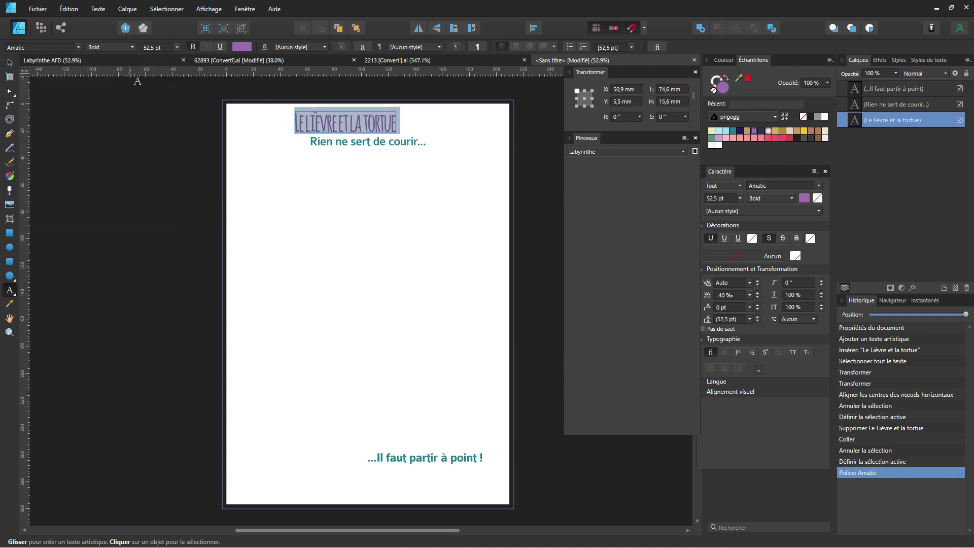
Centre the purple title horizontally on the Planche and deselect it.
left_click(533, 28)
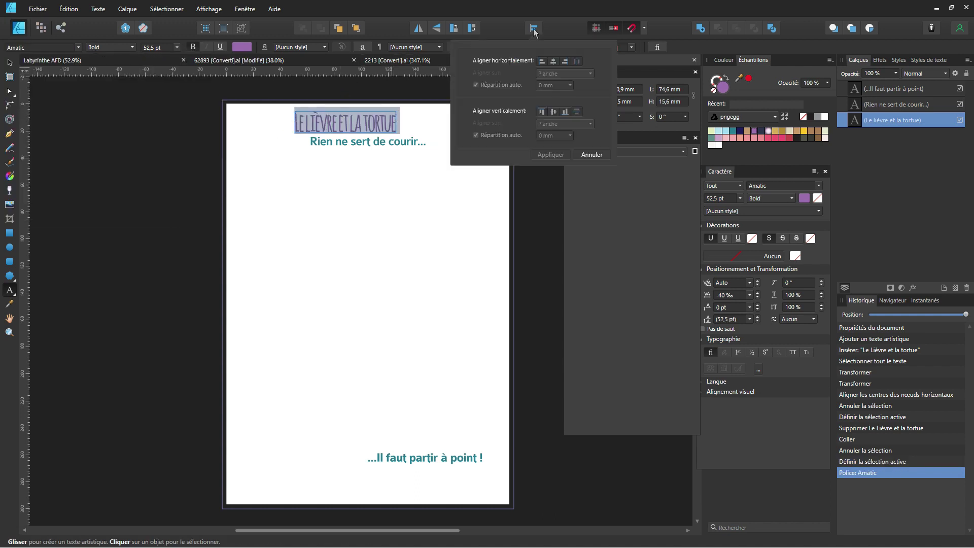
left_click(553, 61)
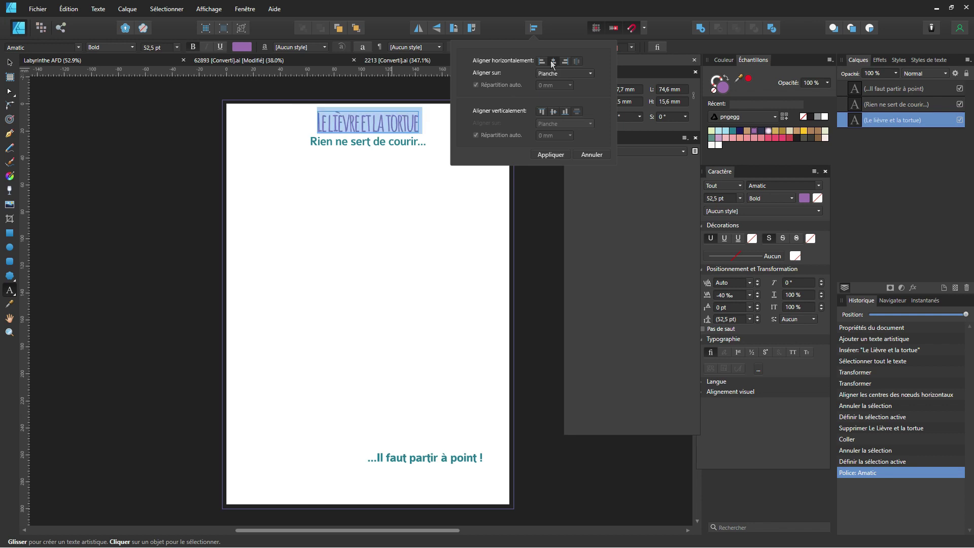
left_click(10, 62)
left_click(206, 193)
Draw an open rectangular frame about 186.4 × 262 mm with the Pen tool, leaving a gap at the top for the purple title.
scroll(387, 209, "down", 1)
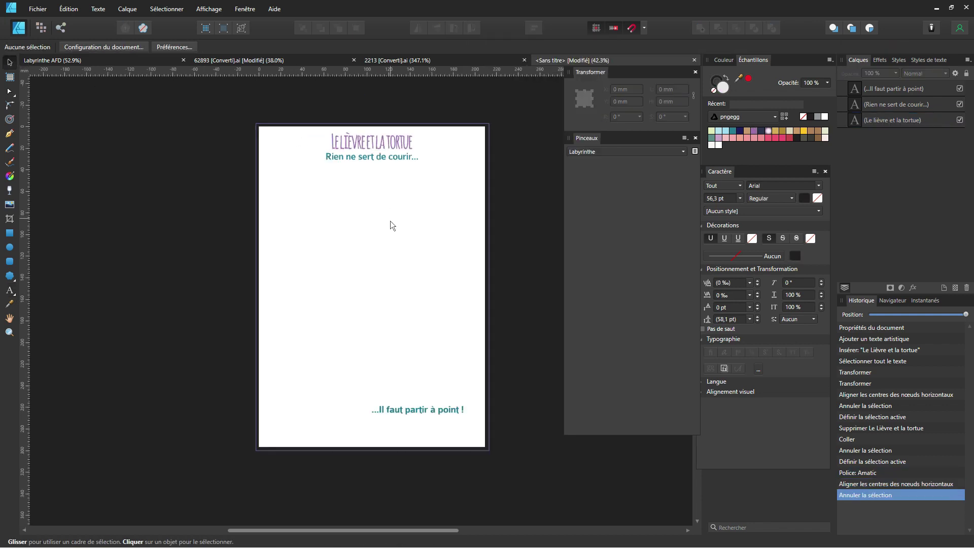
scroll(390, 220, "up", 1)
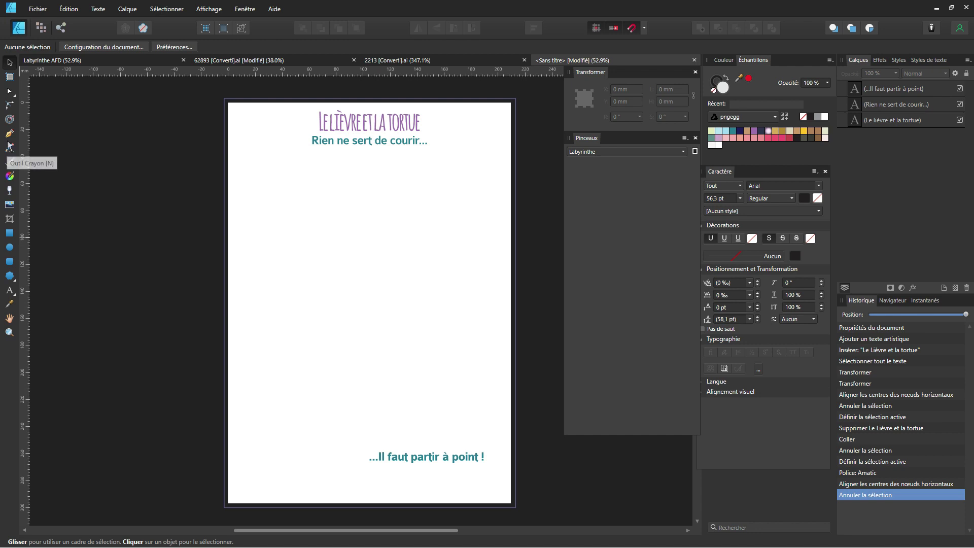
key("p")
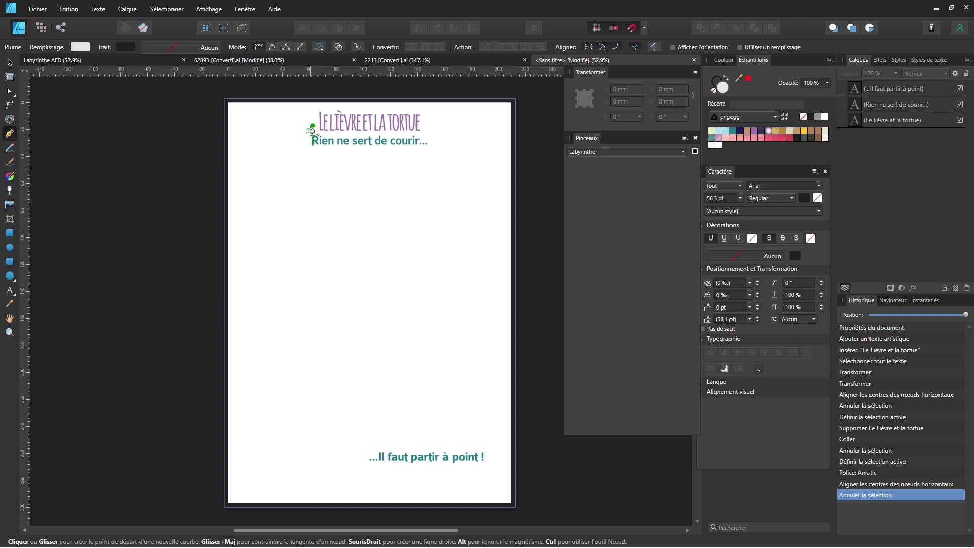
left_click(312, 126)
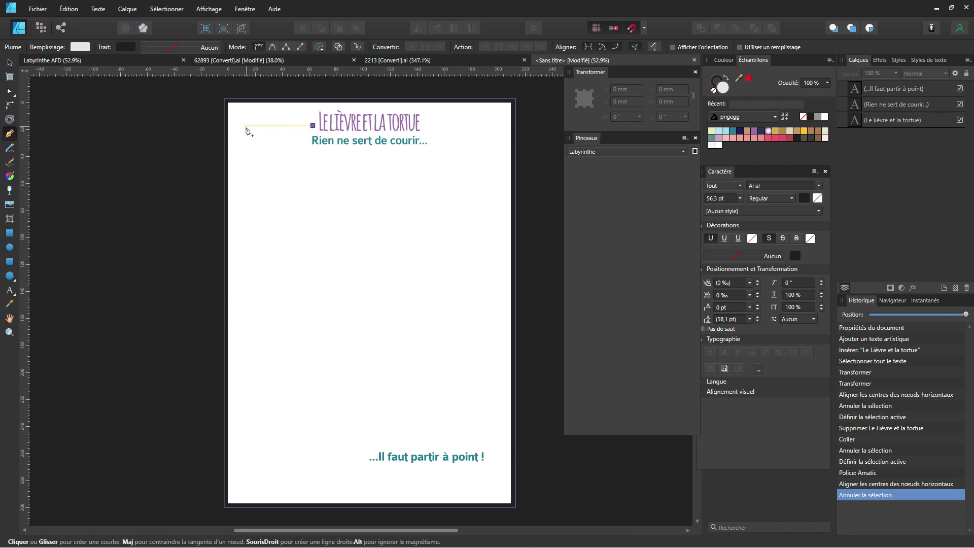
left_click(246, 125)
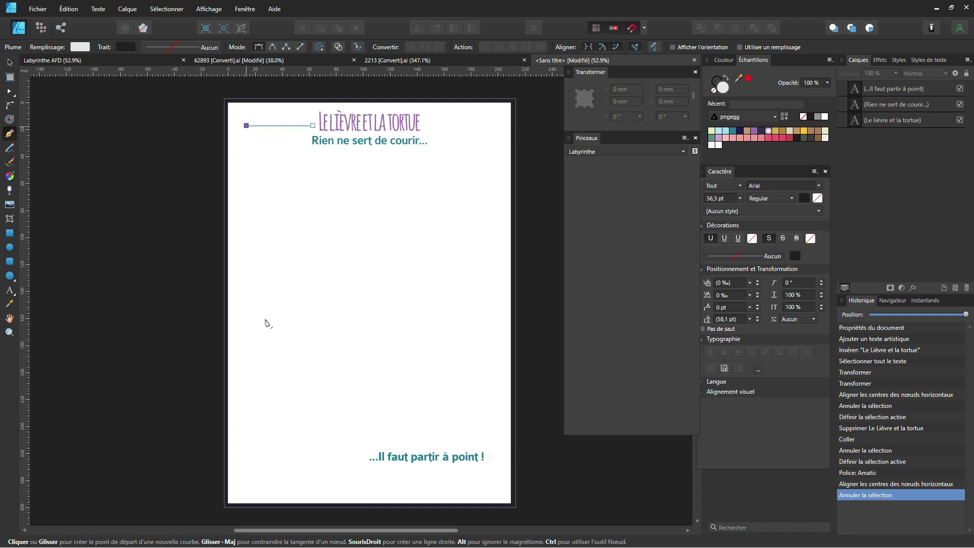
left_click(246, 480)
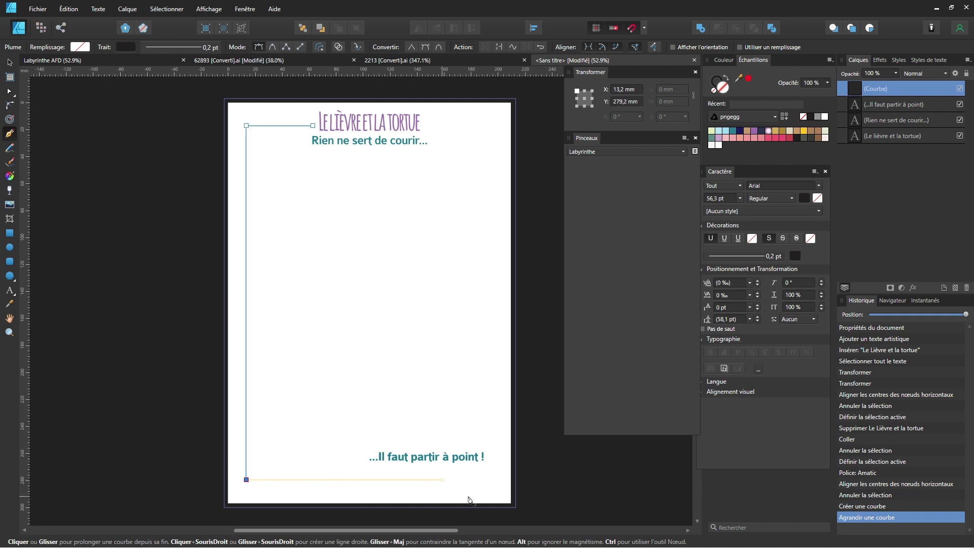
left_click(498, 479)
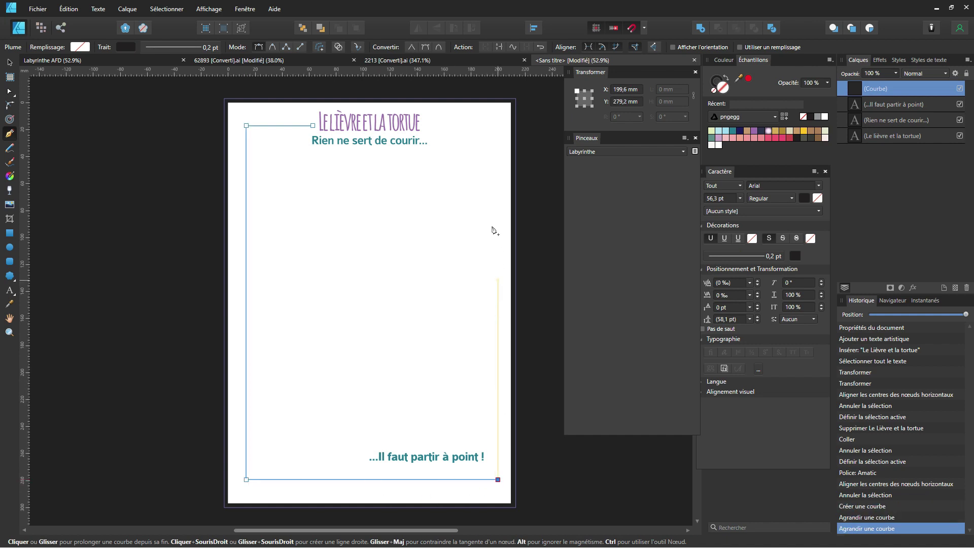
left_click(498, 125)
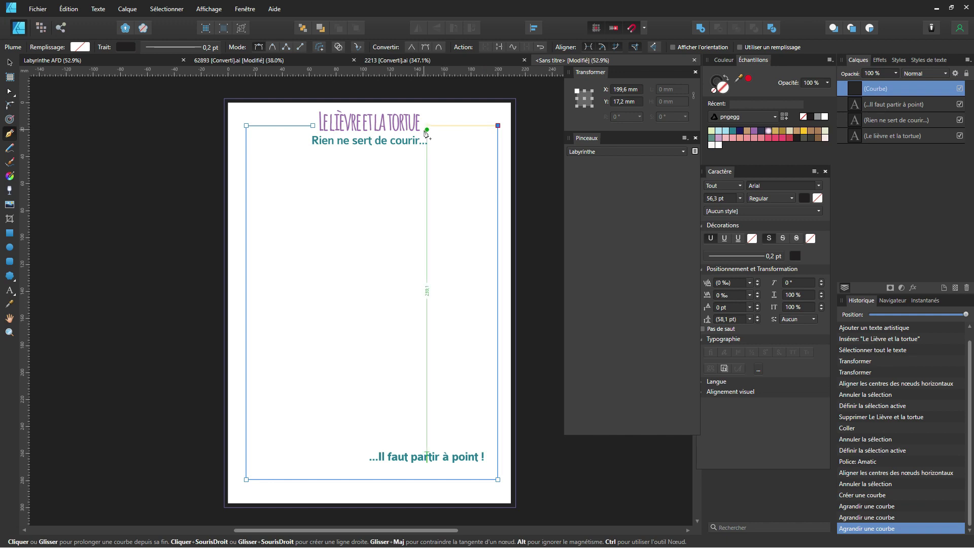
left_click(425, 128)
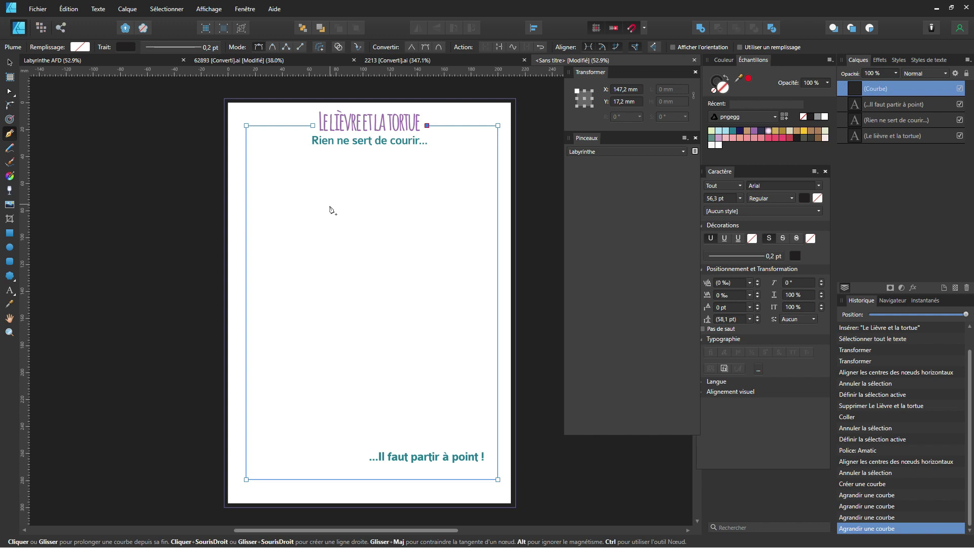
Centre the open frame horizontally on the Planche.
left_click(10, 65)
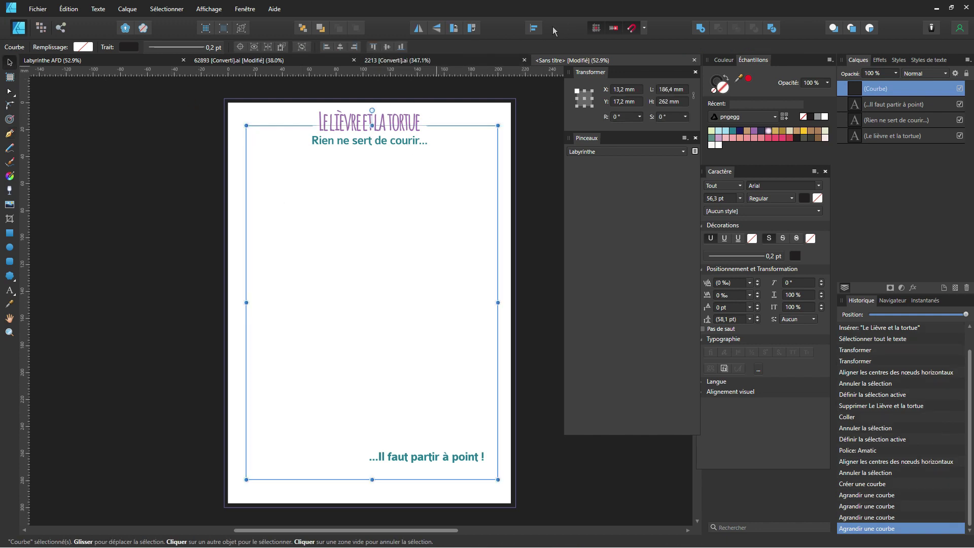
left_click(533, 28)
left_click(553, 61)
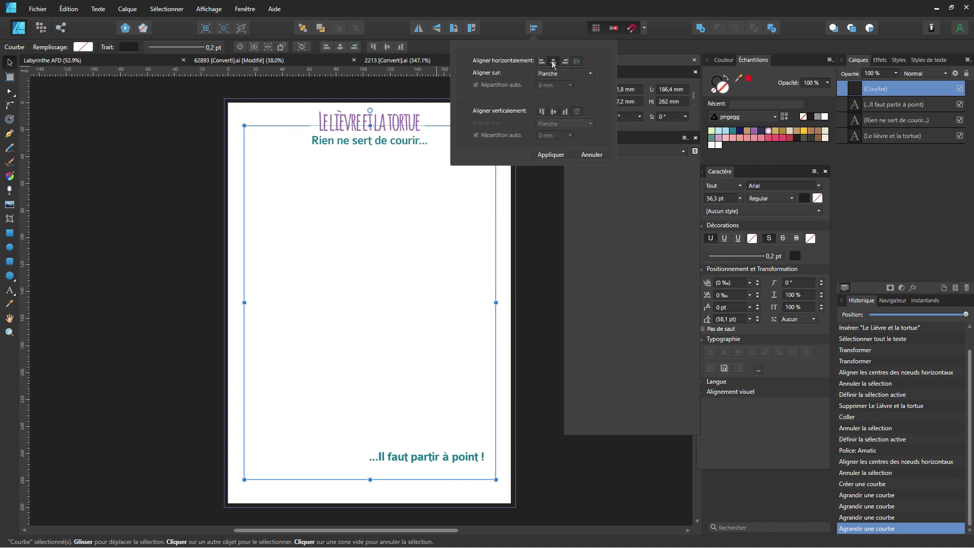
left_click(716, 82)
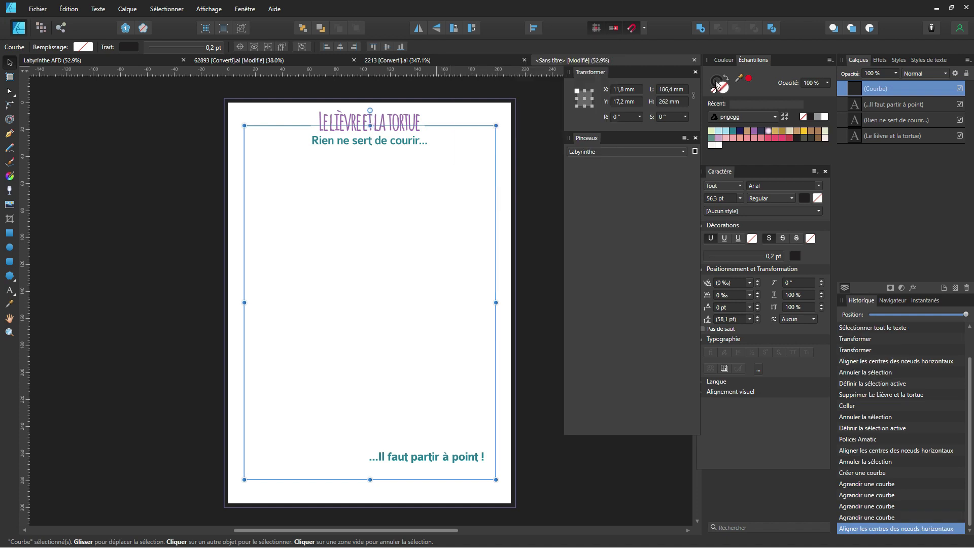
Set the frame's stroke to 4.1 pt with butt ends, mitre joins and outside alignment, and deselect it.
left_click(170, 47)
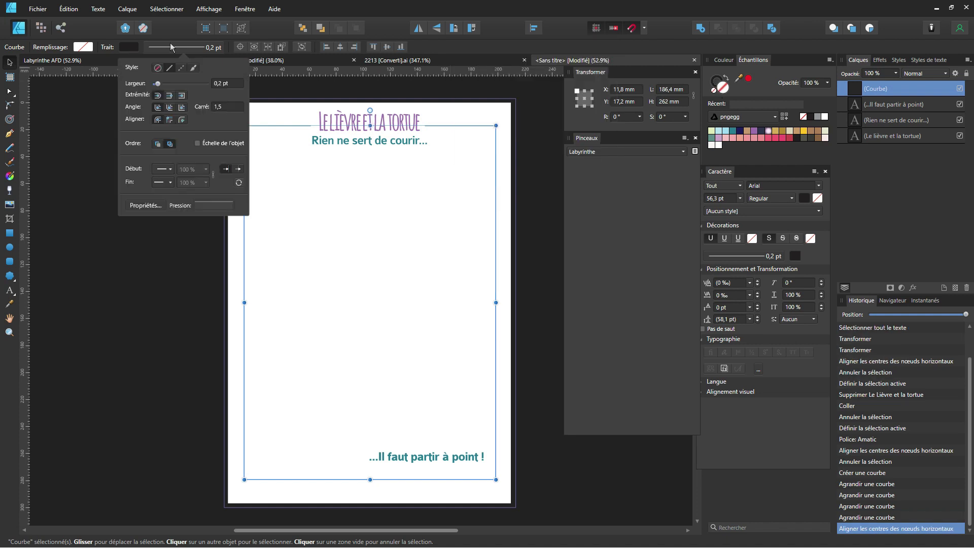
left_click_drag(158, 83, 170, 84)
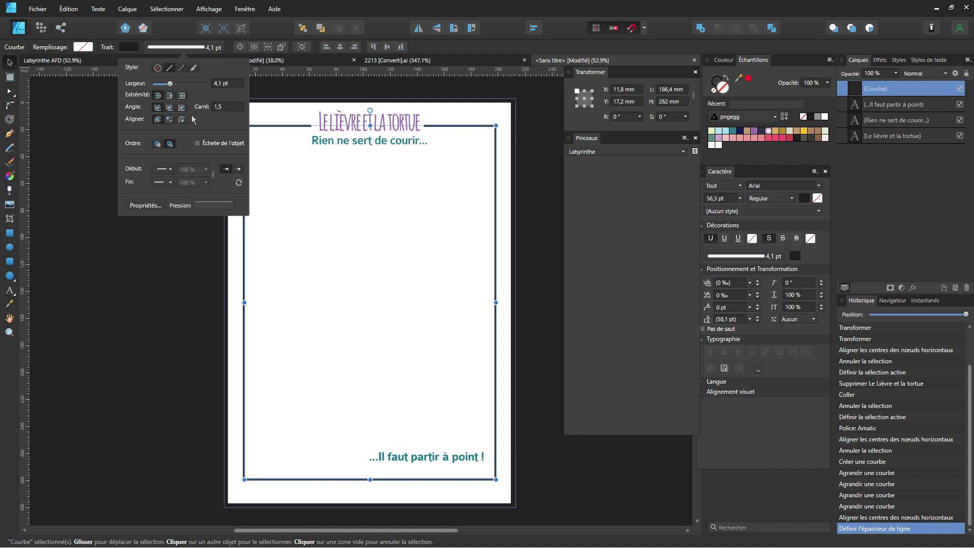
left_click(170, 96)
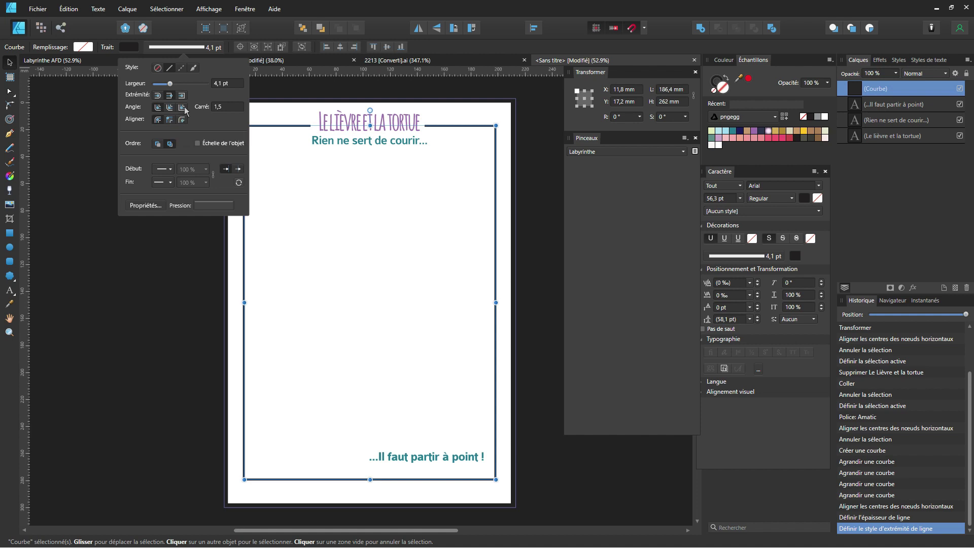
left_click(182, 107)
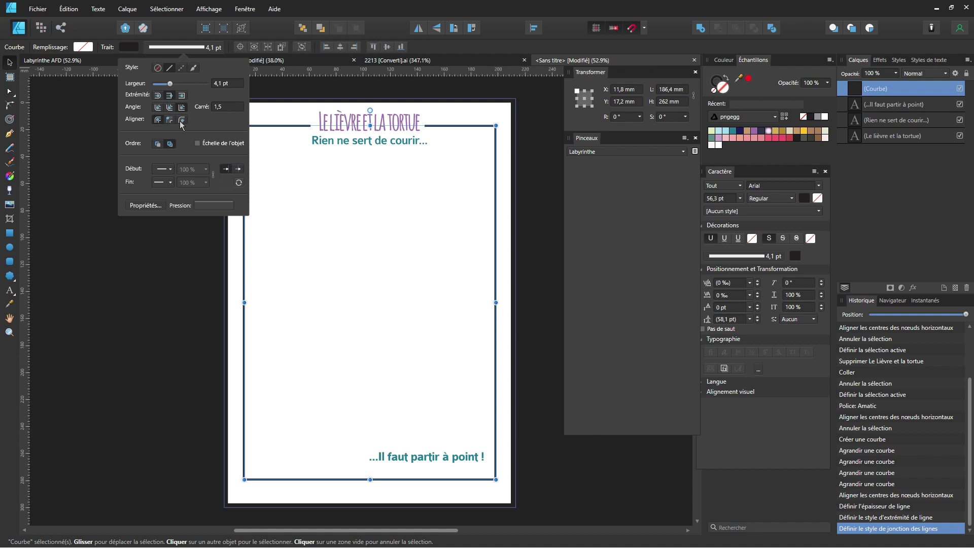
left_click(182, 120)
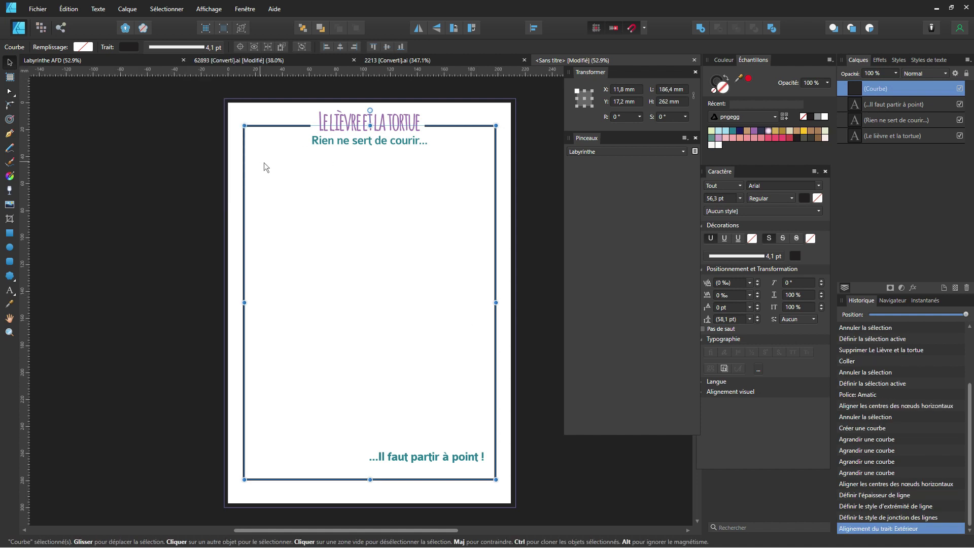
left_click(134, 175)
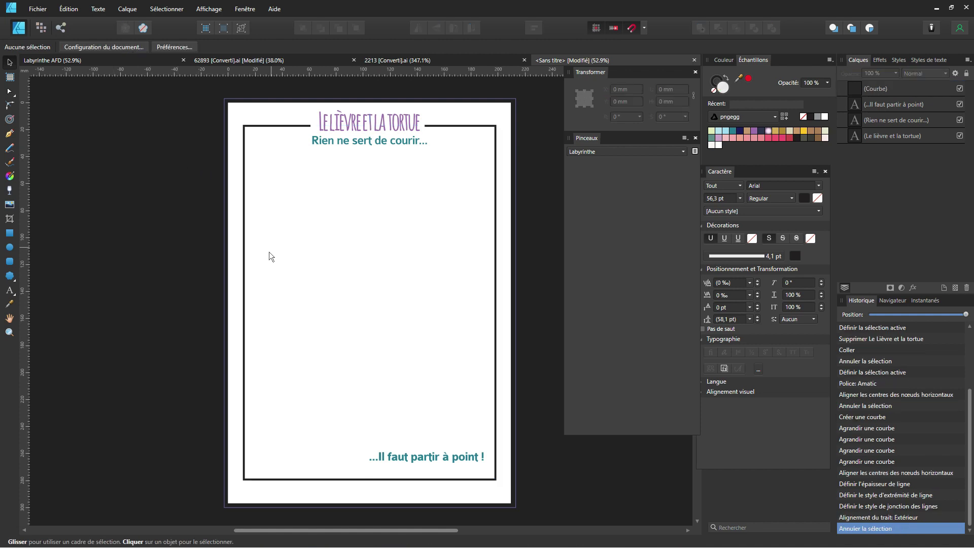
Choose the Rectangle tool and toggle the display of the Pinceaux panel in the Studio.
left_click(9, 233)
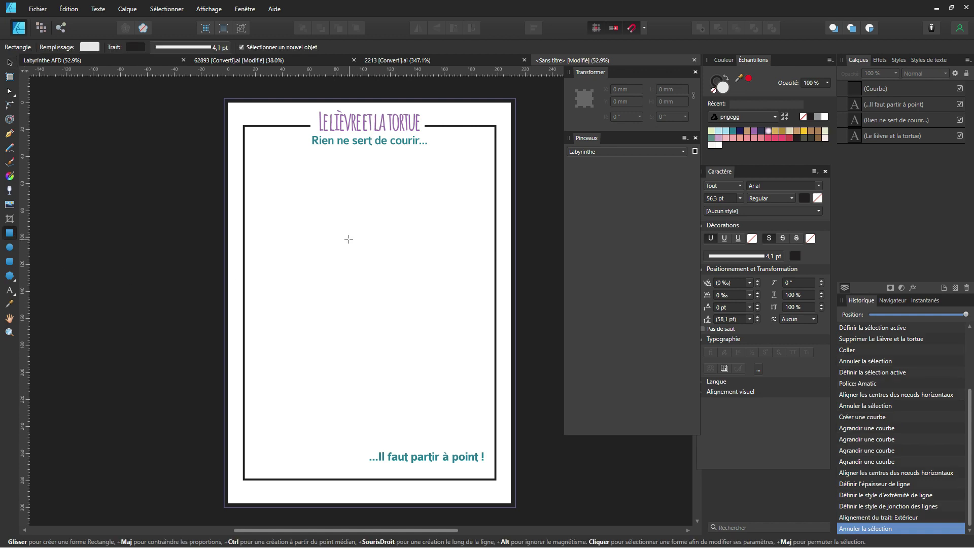
scroll(355, 240, "up", 1)
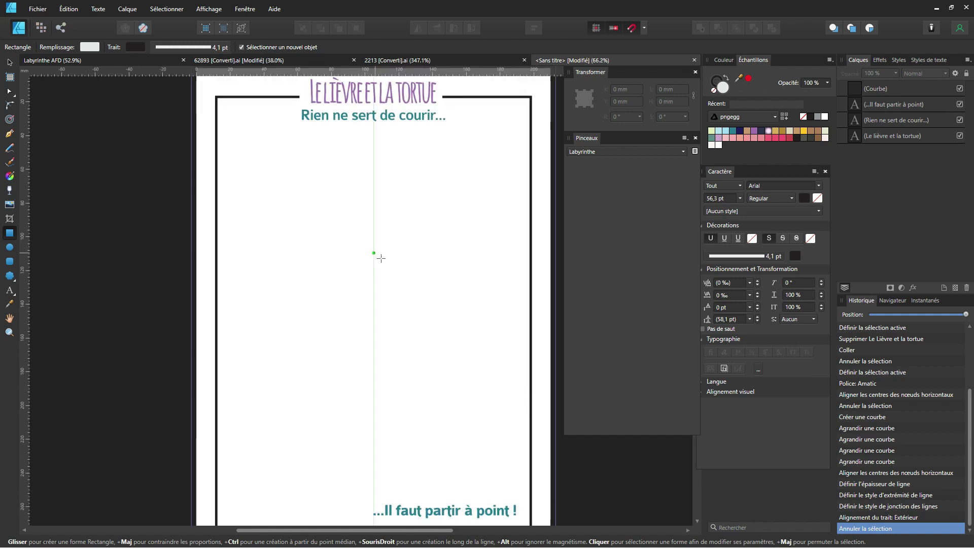
scroll(380, 266, "down", 1)
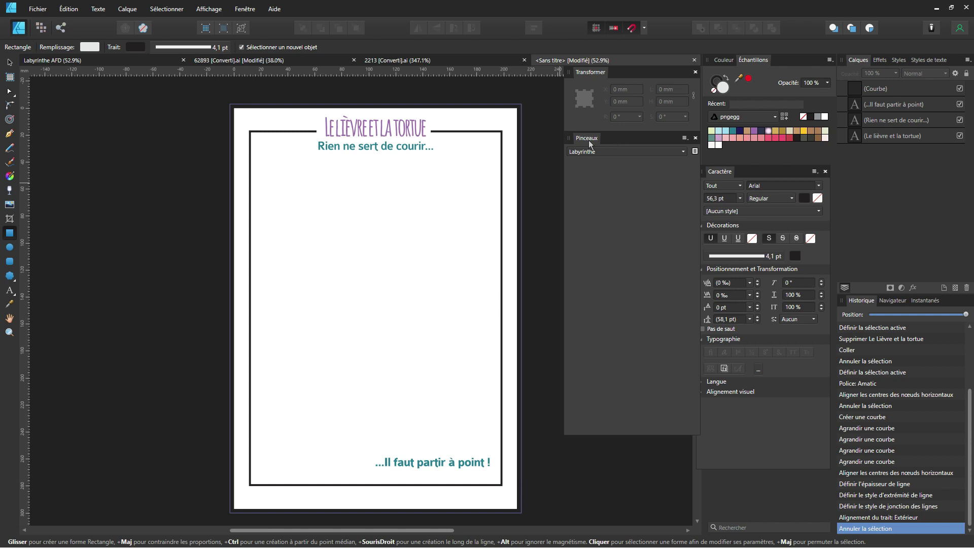
left_click(219, 9)
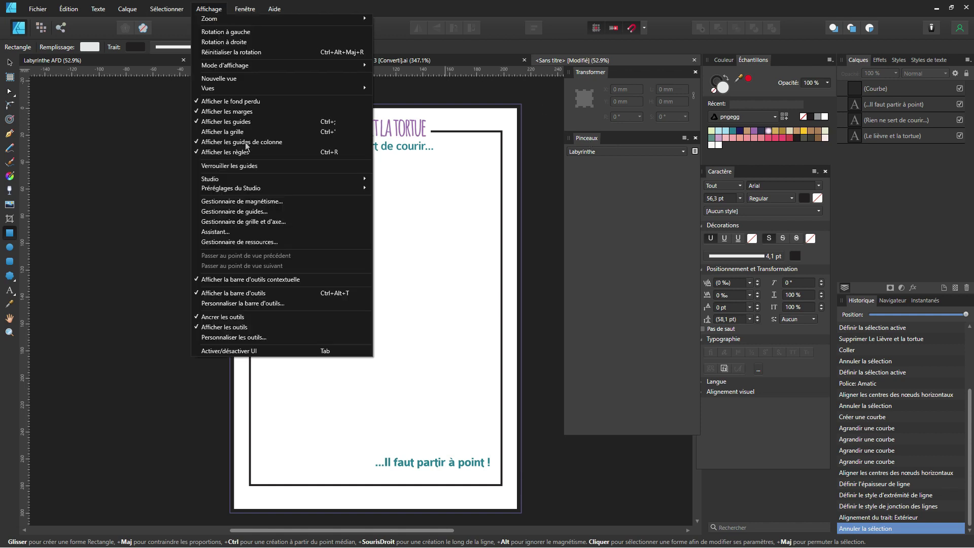
mouse_move(251, 177)
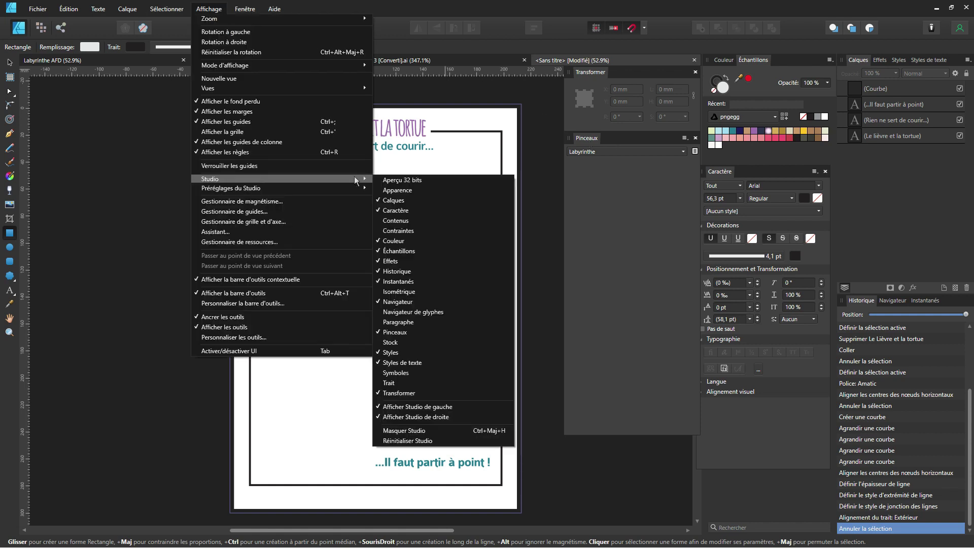
left_click(418, 334)
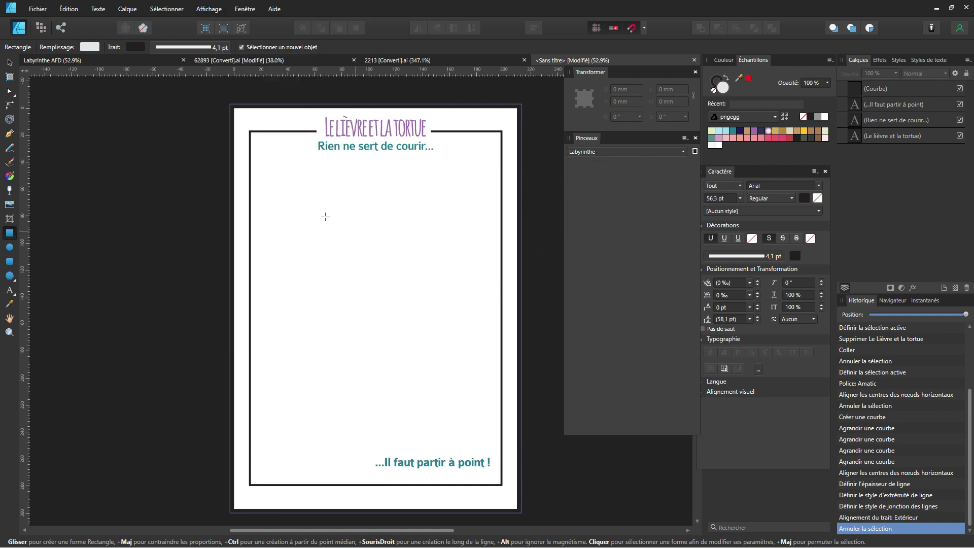
Draw a light grey rectangle about 92.6 × 13.2 mm inside the frame and remove its outline.
scroll(365, 248, "up", 1)
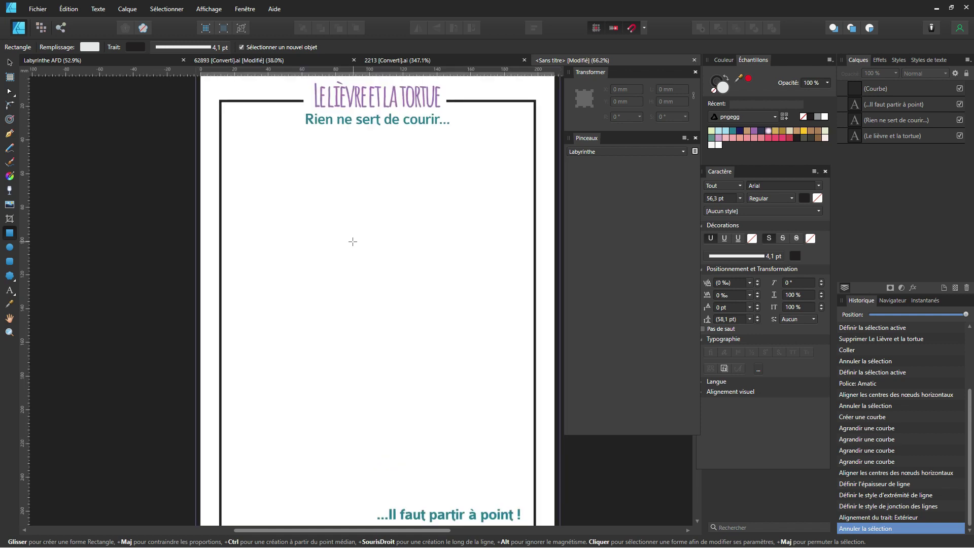
left_click_drag(353, 241, 432, 252)
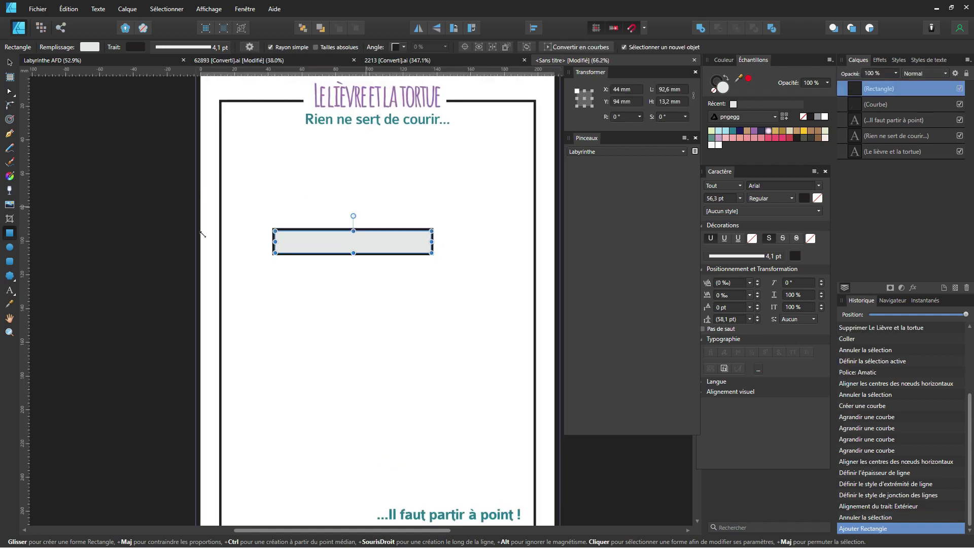
left_click(713, 90)
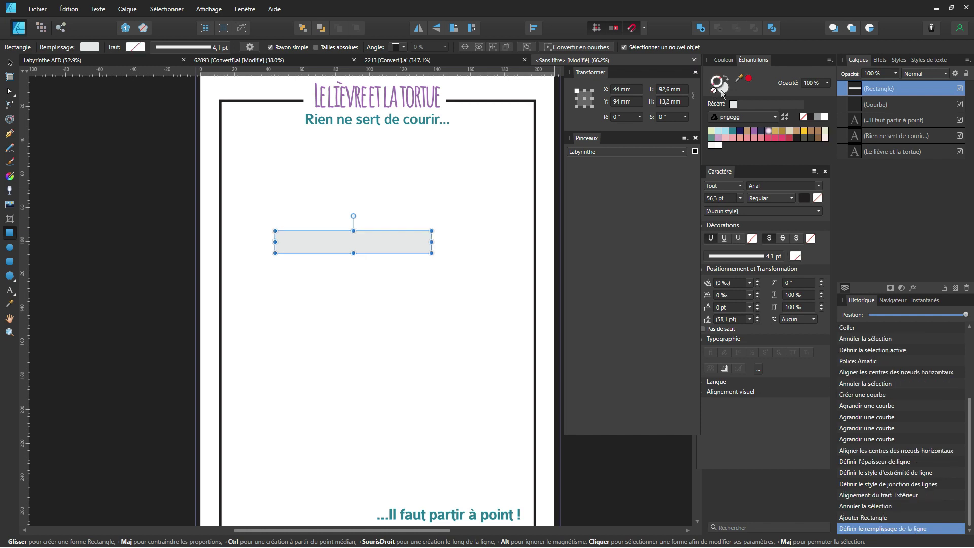
Draw a straight line along the grey rectangle's top edge with the Pen tool, snapping from its left corner to its right corner.
scroll(345, 253, "up", 4)
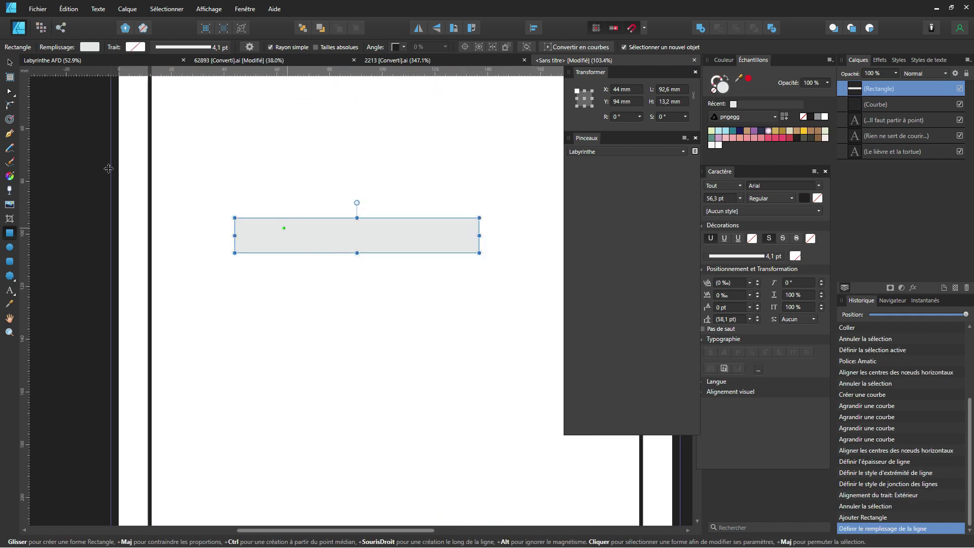
left_click(9, 91)
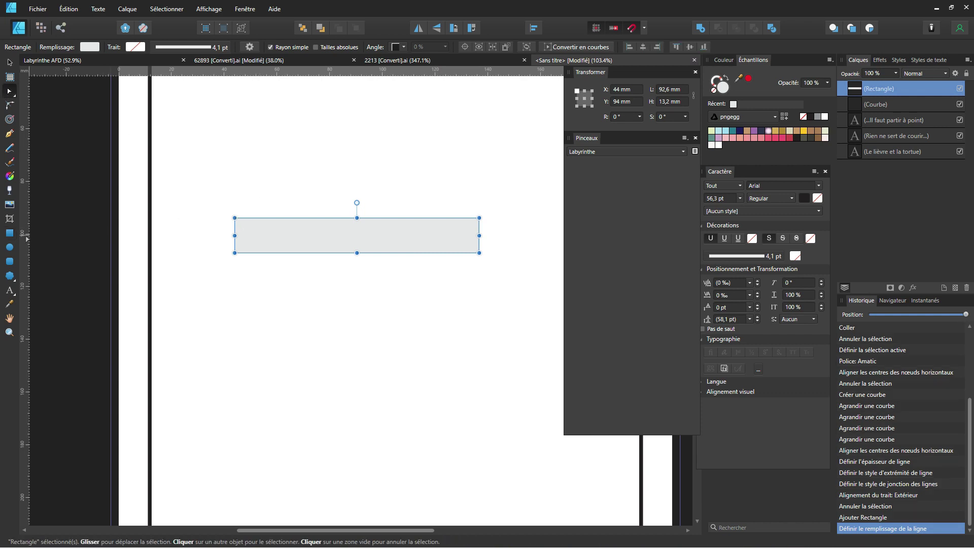
key("p")
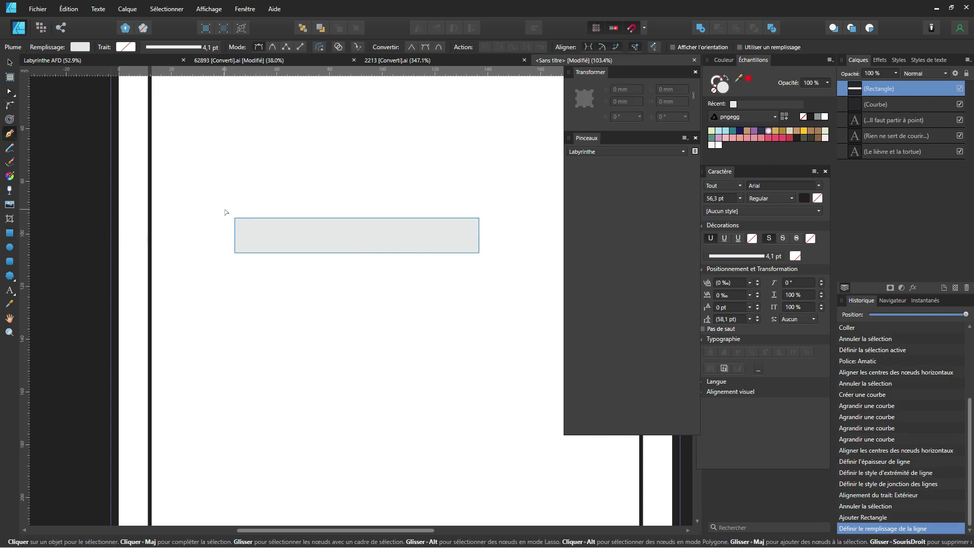
scroll(238, 219, "up", 4)
left_click(240, 224)
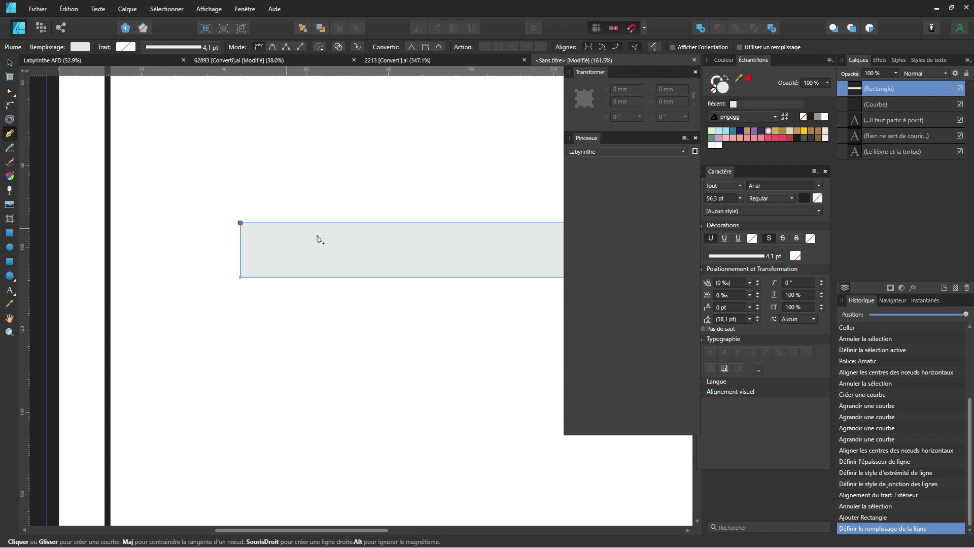
scroll(365, 246, "down", 1)
scroll(369, 248, "right", 2)
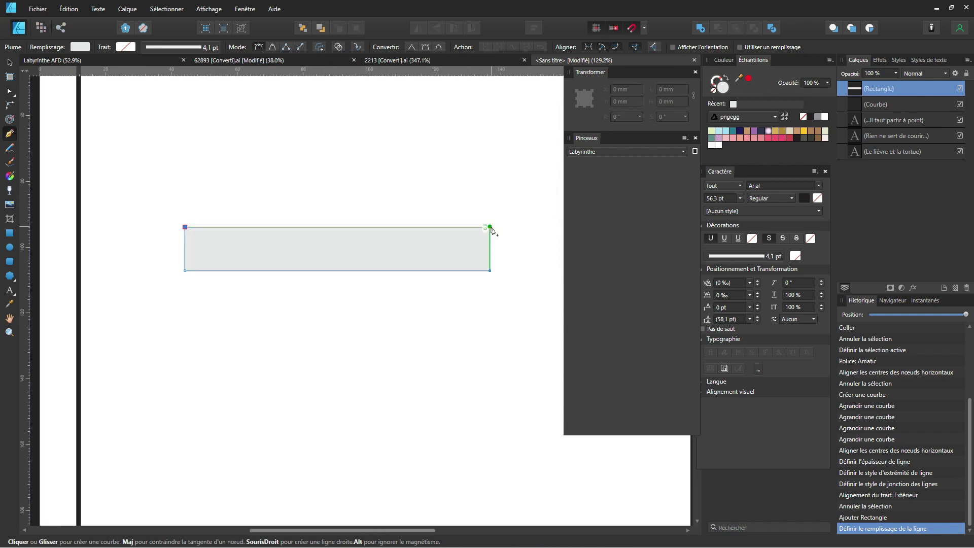
left_click(490, 227)
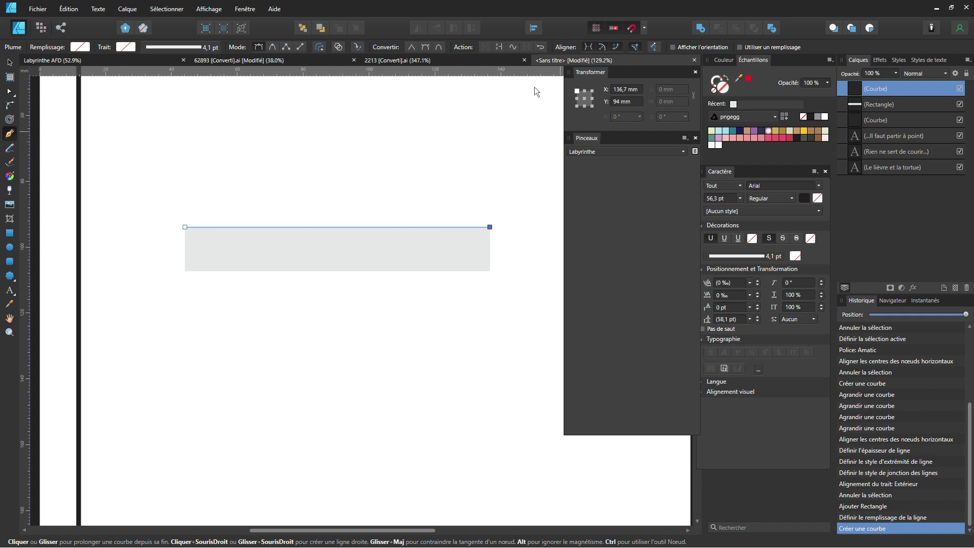
Give the line on the rectangle's top edge a black stroke colour.
left_click(168, 48)
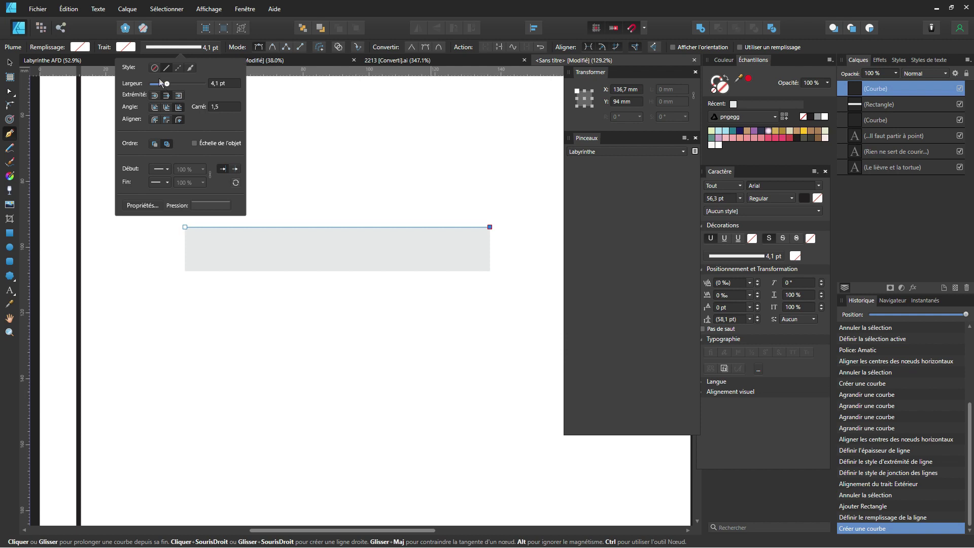
left_click(125, 47)
left_click(183, 94)
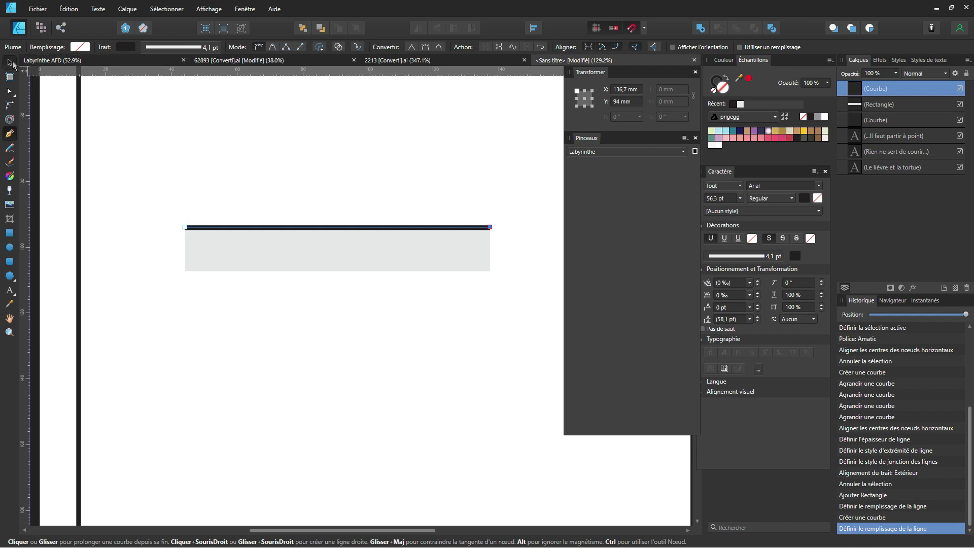
Duplicate the black line onto the grey rectangle's bottom edge and group both lines with the rectangle.
left_click(11, 63)
left_click_drag(276, 227, 278, 273)
scroll(315, 267, "down", 3)
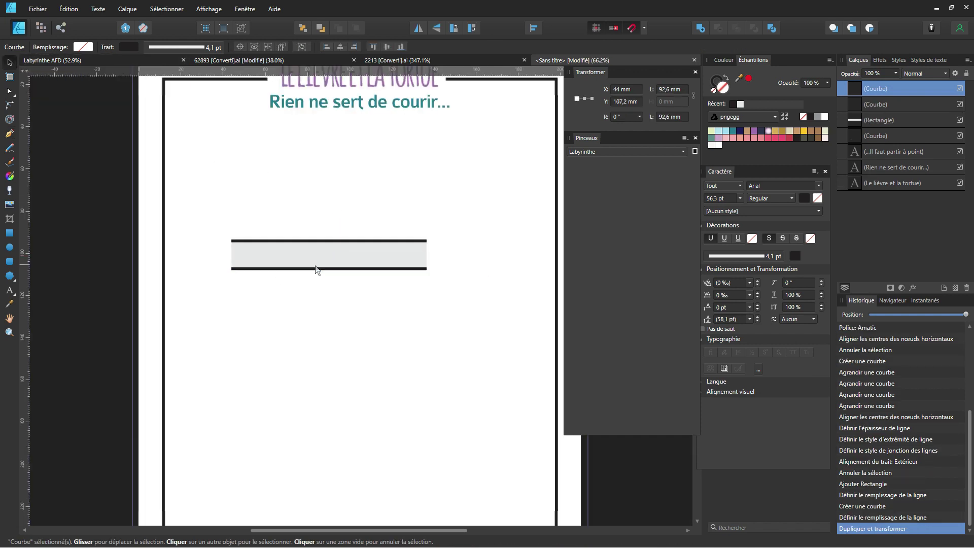
left_click_drag(236, 223, 427, 306)
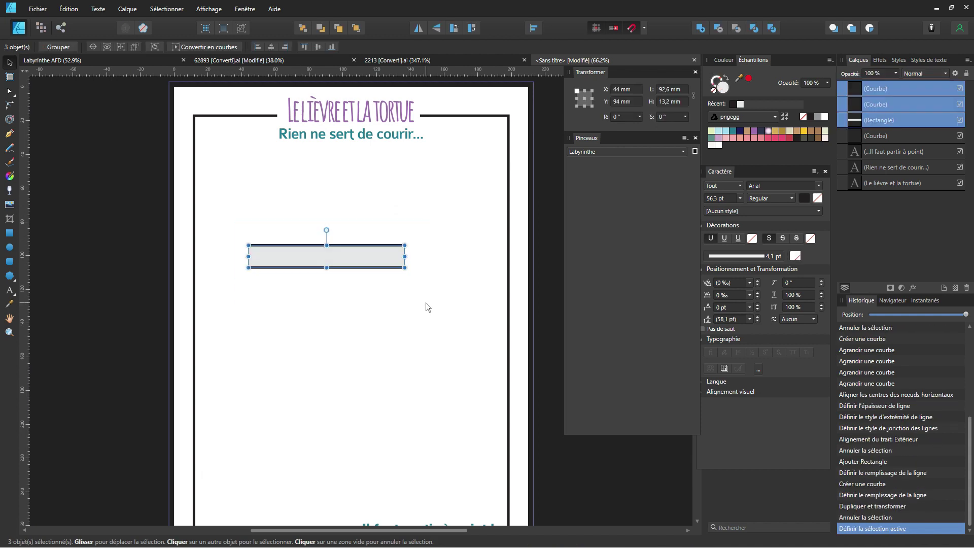
key("ctrl+g")
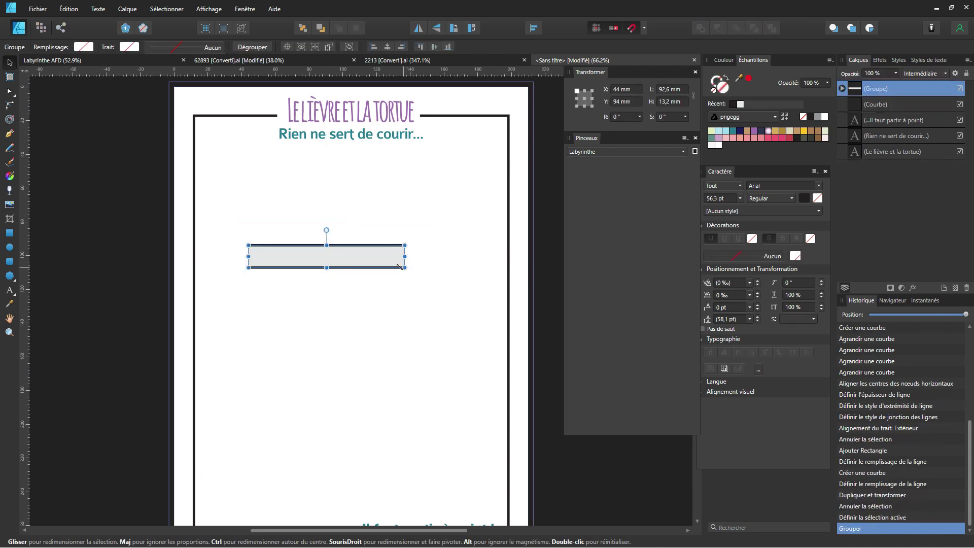
Scale the group down proportionally to about 55.9 mm wide and set its height to 5 mm.
left_click_drag(399, 265, 343, 258)
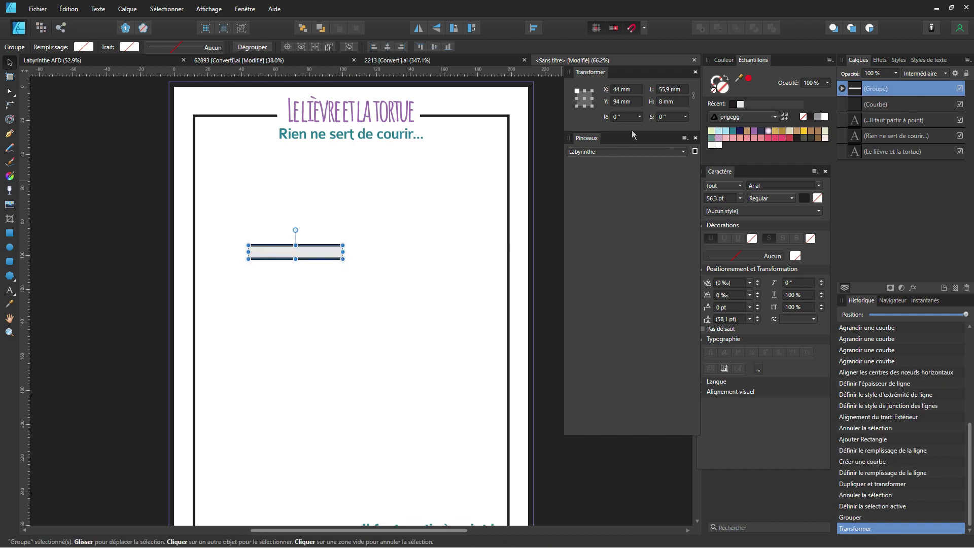
left_click(681, 101)
left_click(208, 9)
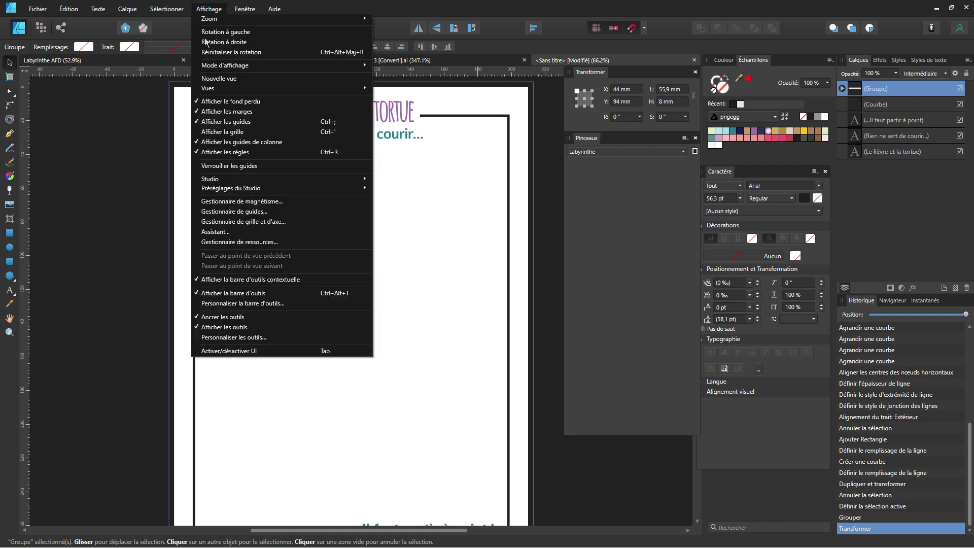
left_click(671, 71)
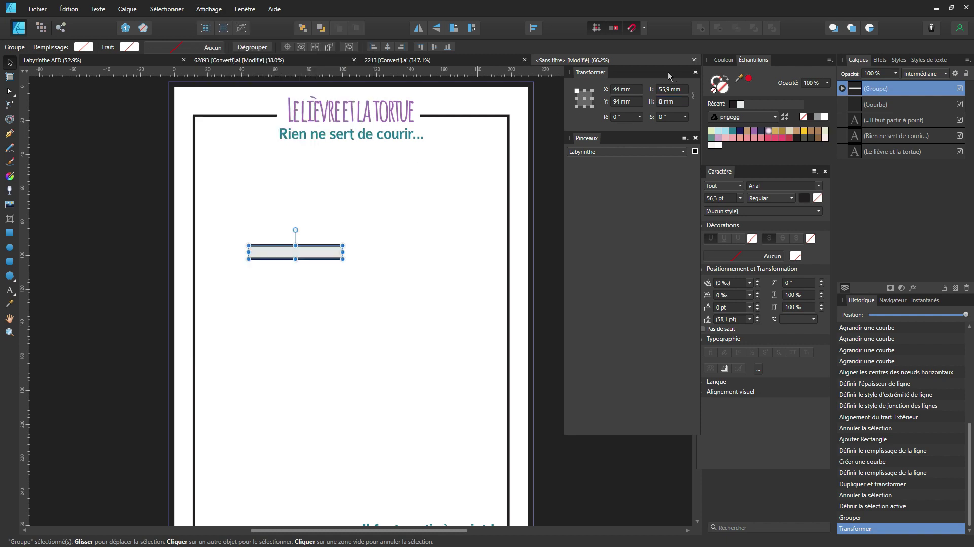
left_click(675, 102)
type("5")
key("Return")
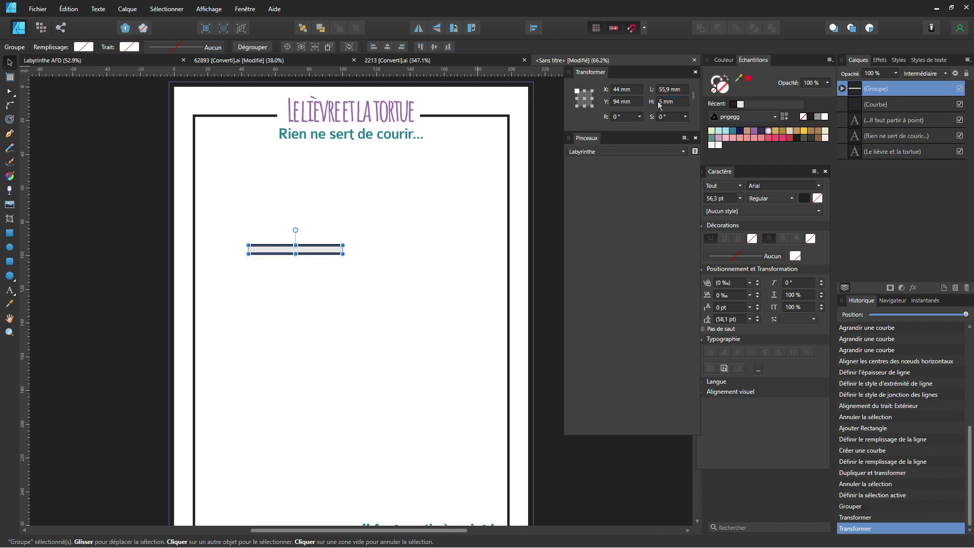
Reduce the stroke width of the group's two black lines to 1.5 pt.
scroll(297, 260, "up", 3)
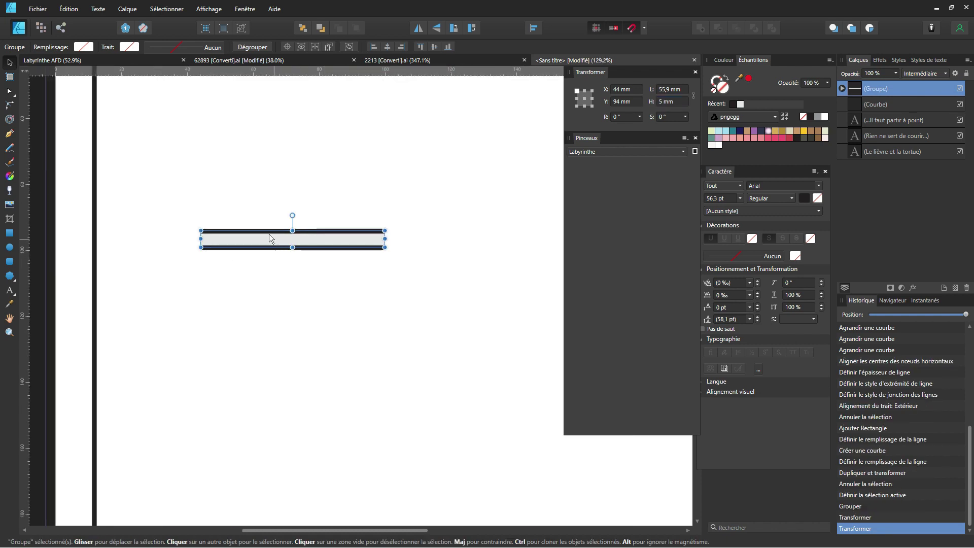
left_click(255, 218)
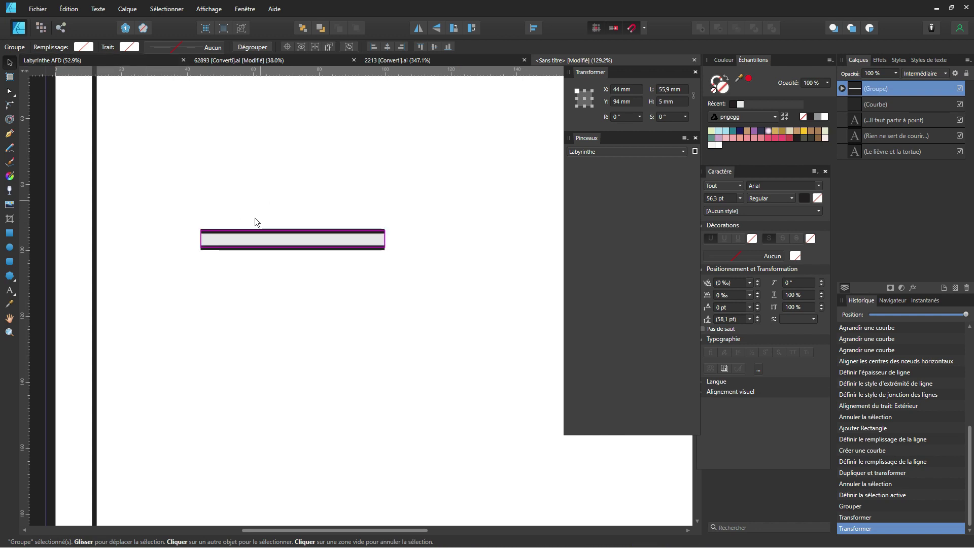
left_click(243, 233)
left_click(244, 230)
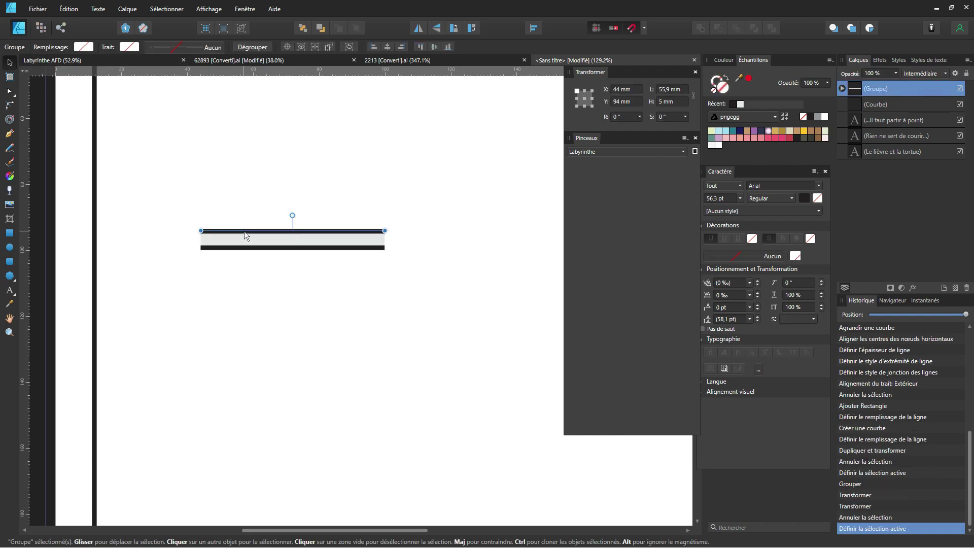
left_click(243, 248, "shift")
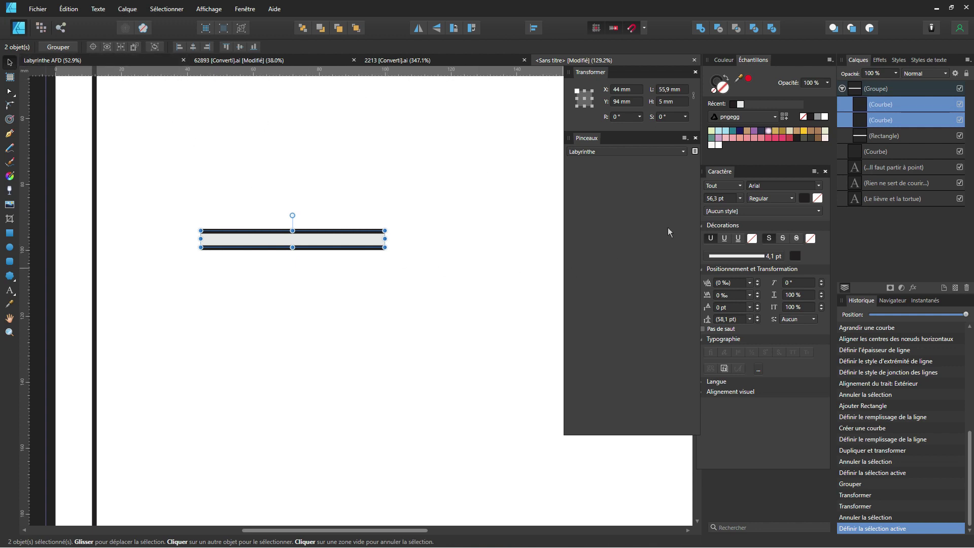
left_click(744, 257)
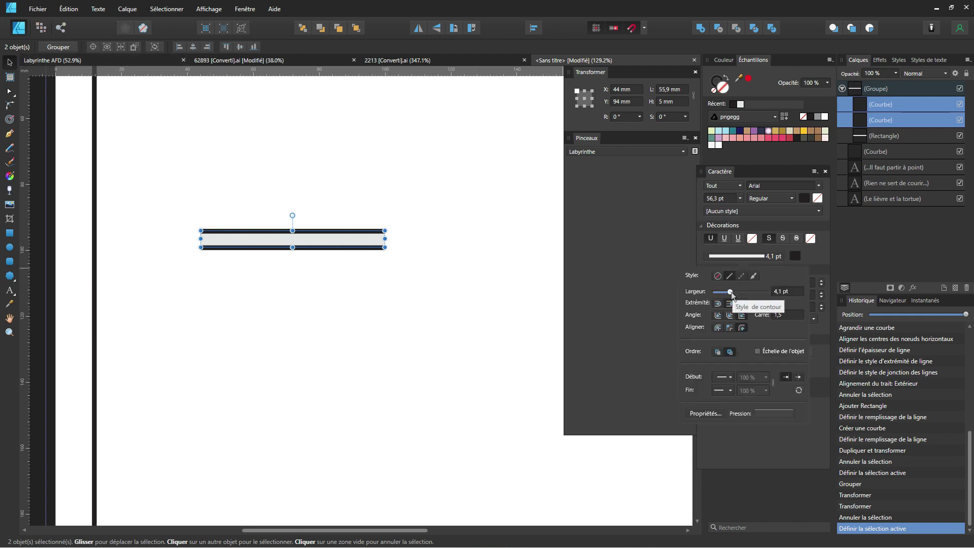
left_click_drag(732, 291, 726, 291)
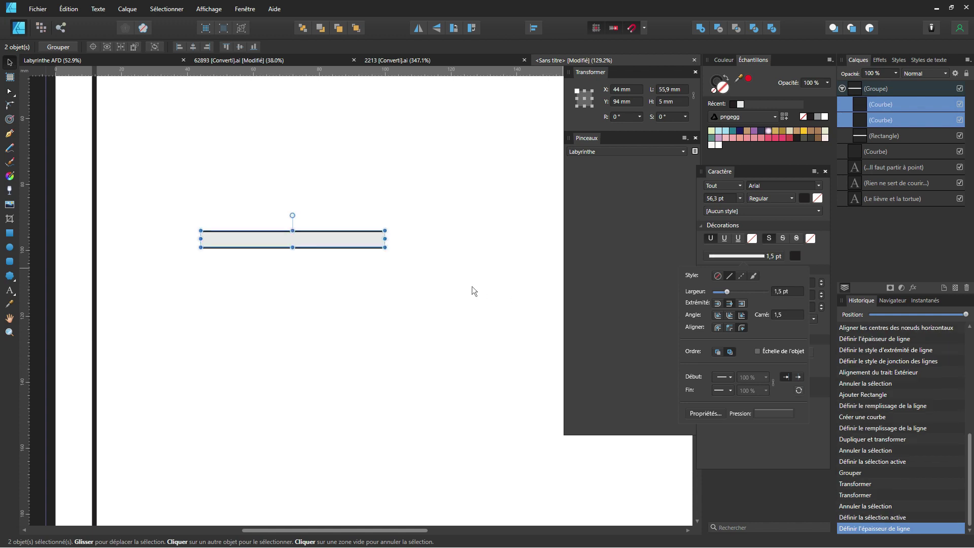
left_click(393, 295)
Fill the grey rectangle between the two lines with white.
scroll(346, 294, "down", 2)
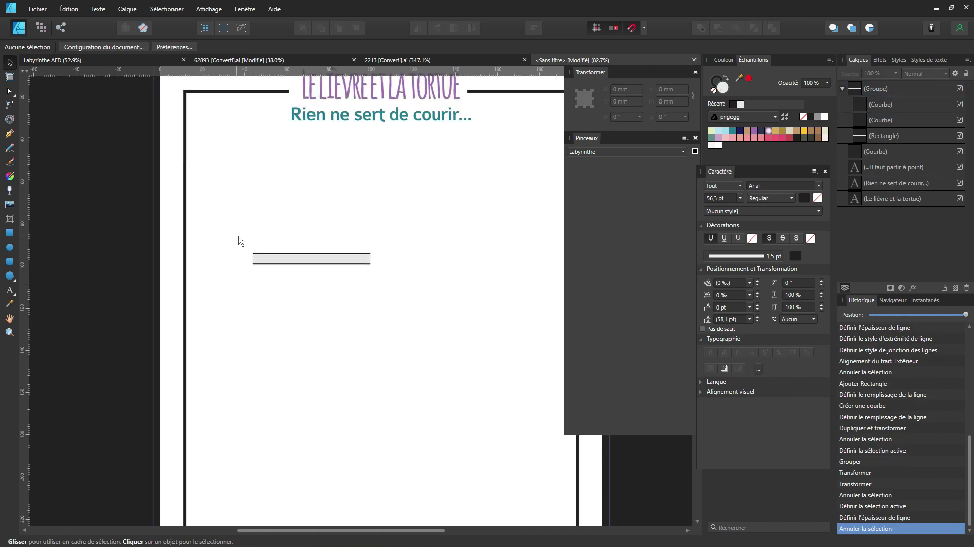
scroll(261, 266, "up", 1)
left_click(274, 258)
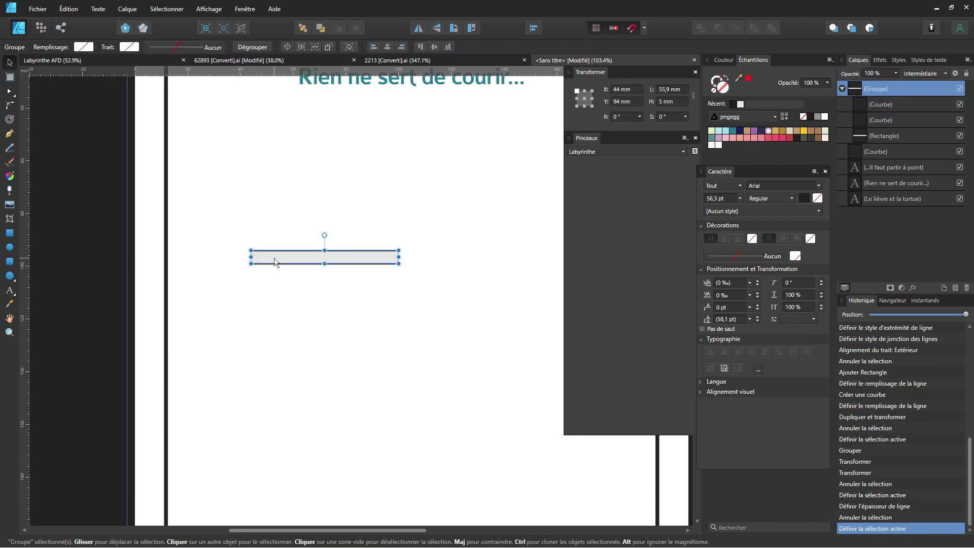
double_click(274, 258)
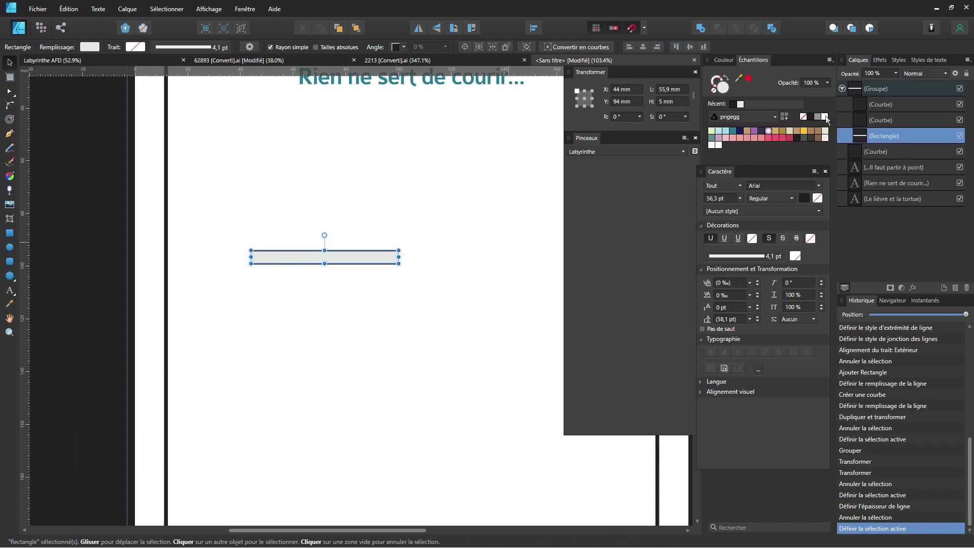
left_click_drag(230, 220, 428, 287)
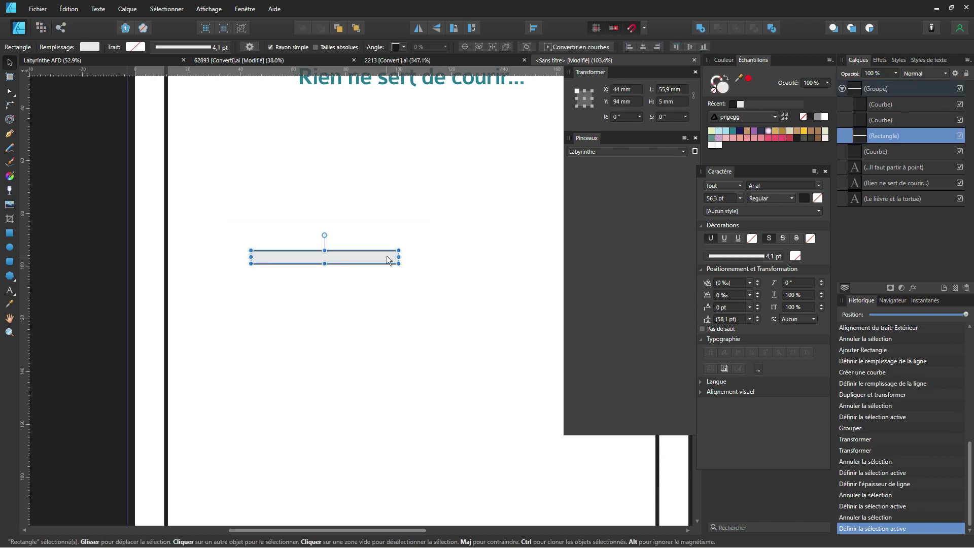
left_click(824, 117)
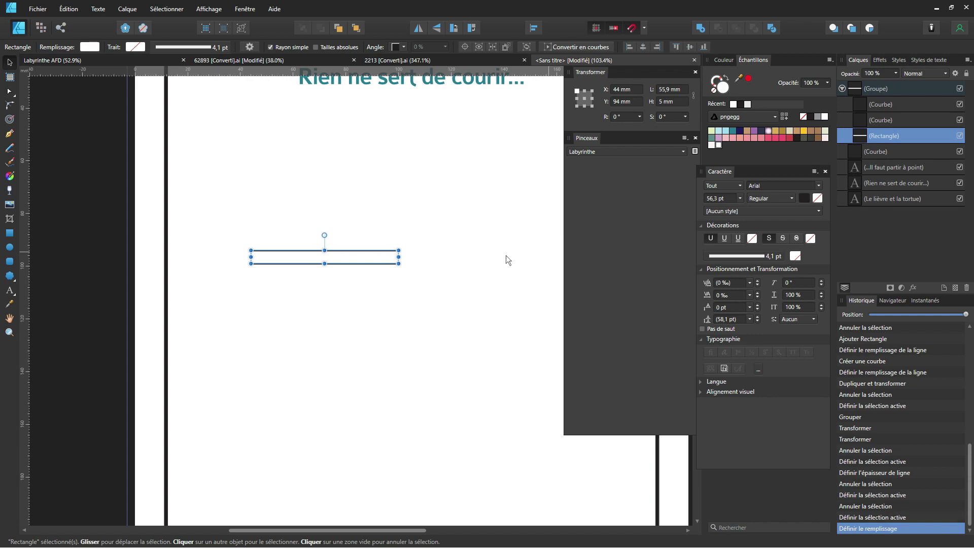
left_click(351, 323)
Select the whole path strip of two lines and white rectangle and group it again.
scroll(301, 290, "up", 3, "ctrl")
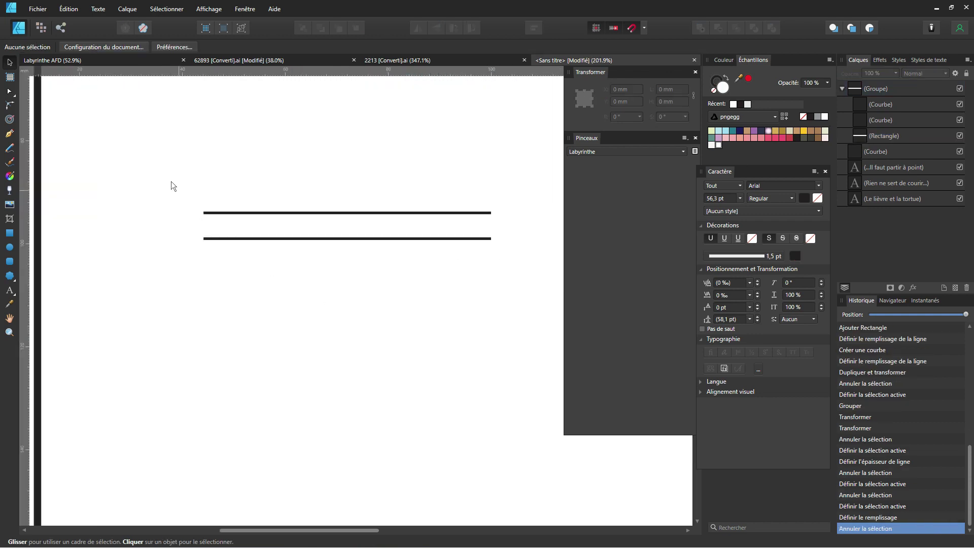
left_click_drag(171, 181, 517, 303)
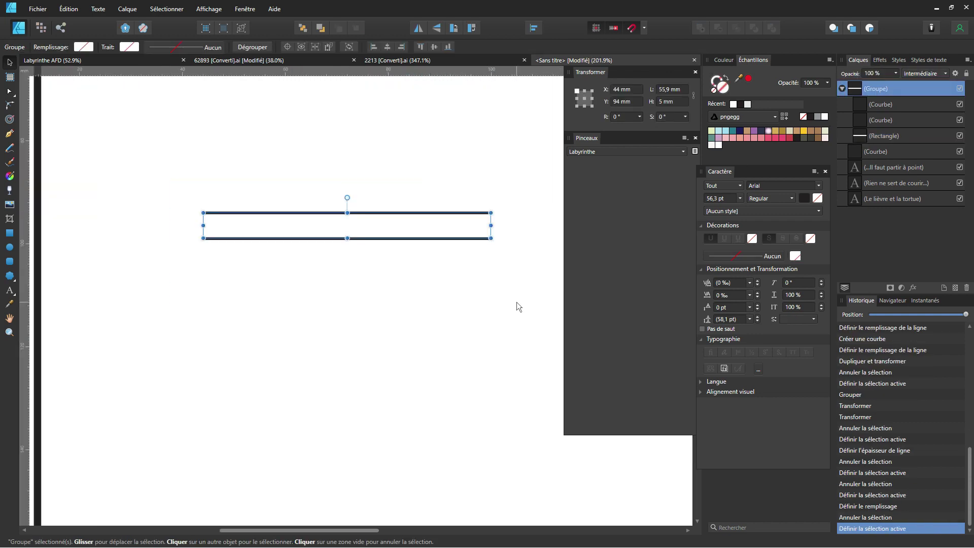
key("ctrl+g")
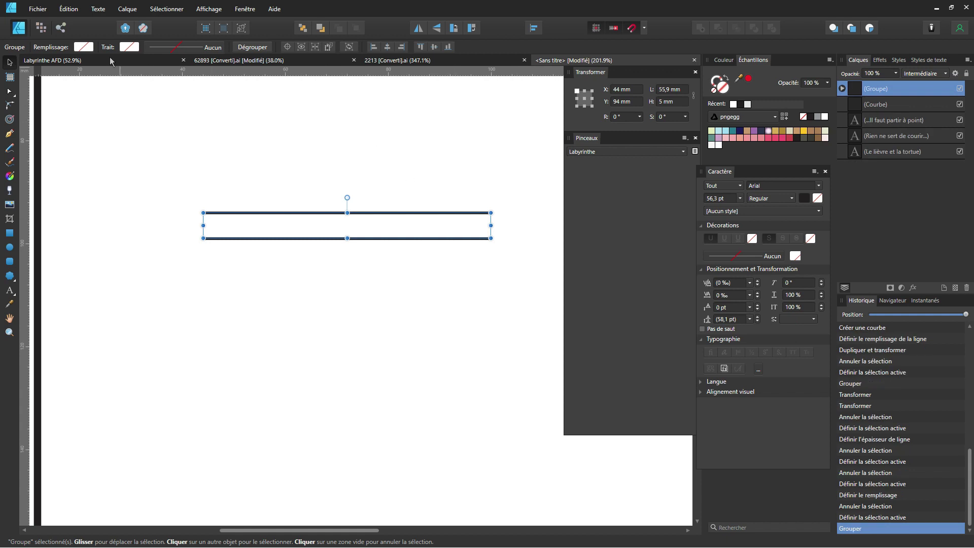
Export only the selected group as a PNG, replacing the existing file Brush Labyrinthe.png in the Créer un labyrinthe folder.
left_click(37, 9)
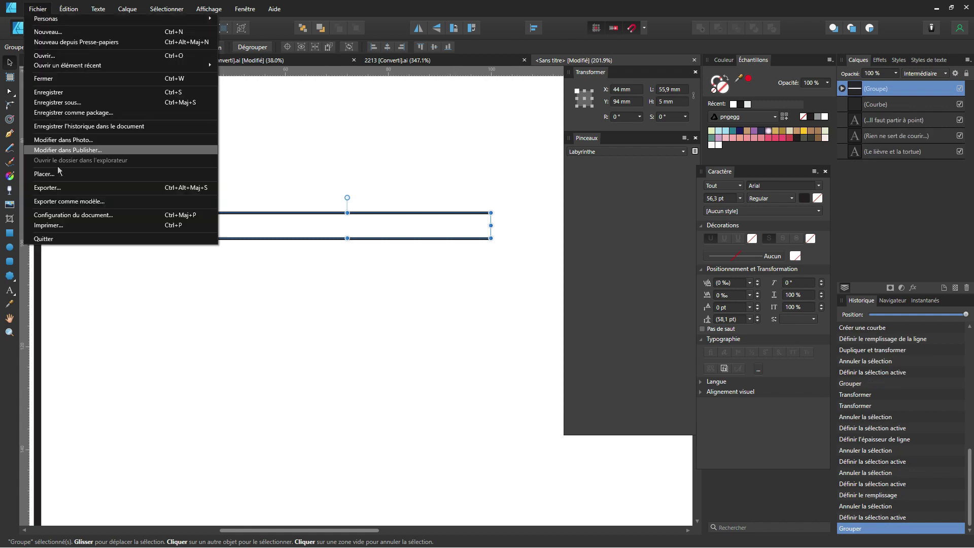
left_click(62, 185)
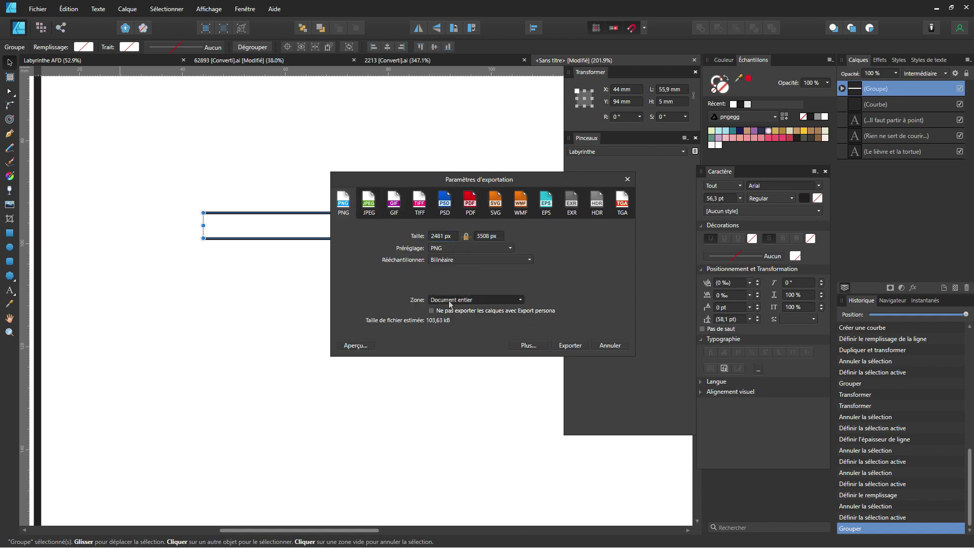
left_click(521, 300)
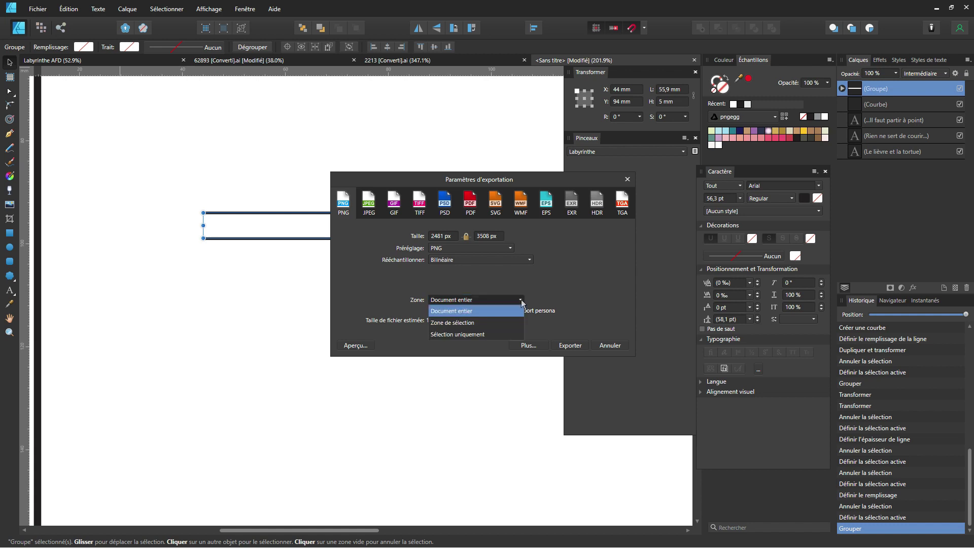
left_click(473, 336)
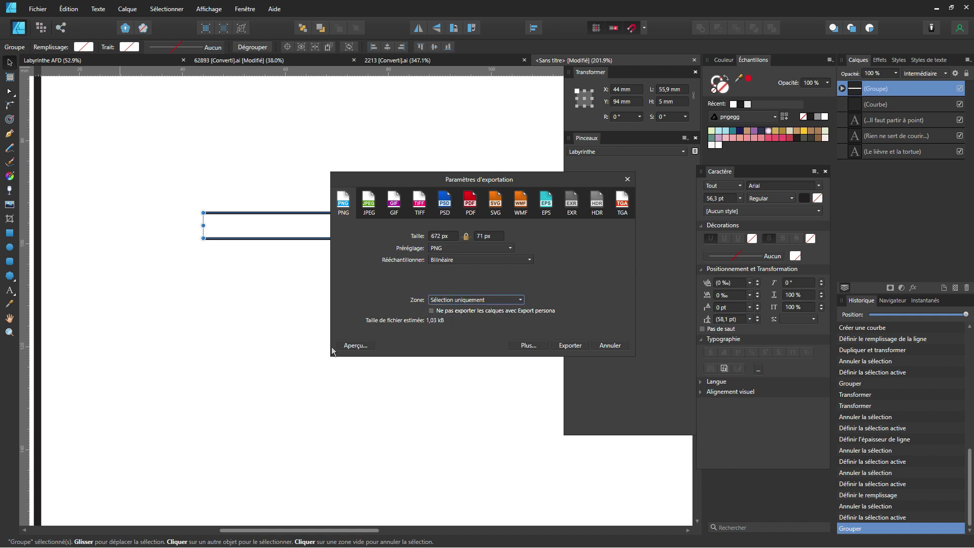
left_click(356, 346)
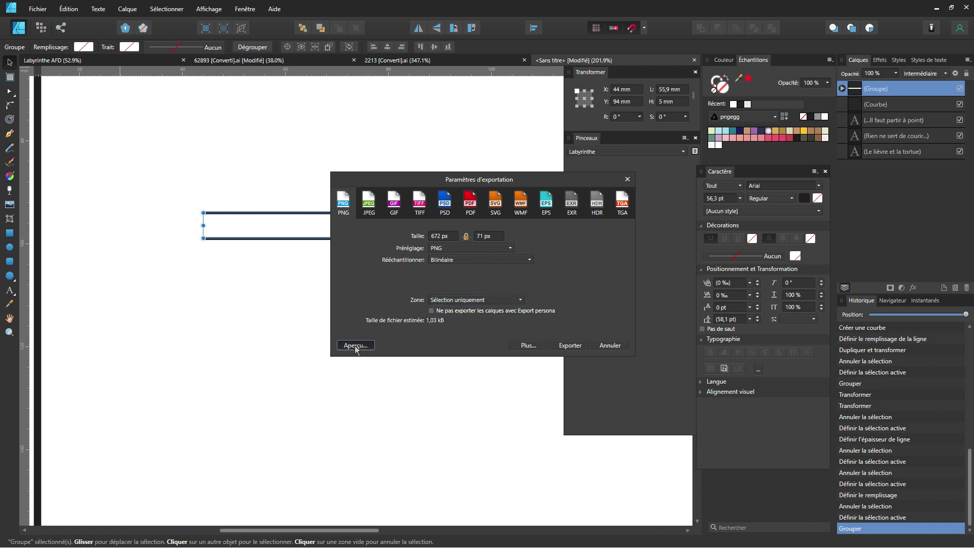
left_click(570, 345)
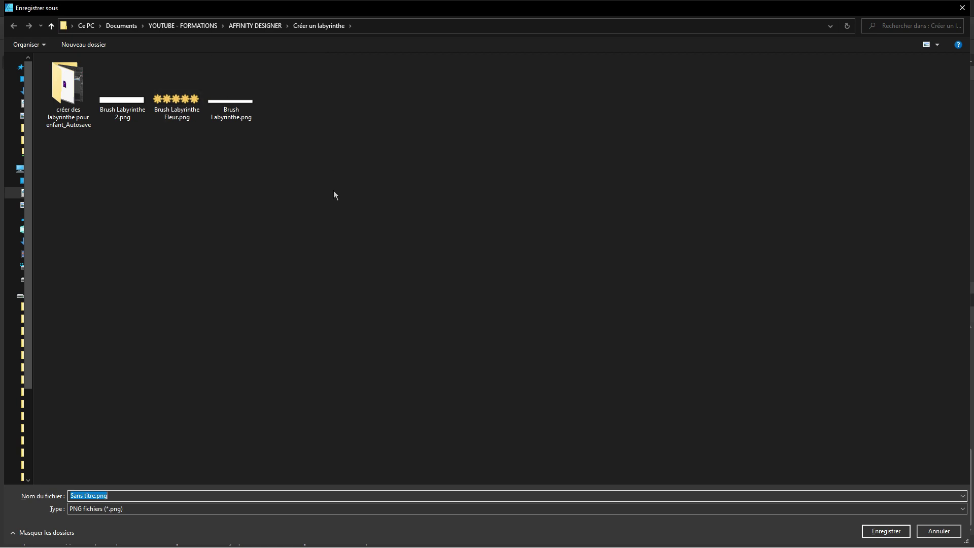
left_click(243, 118)
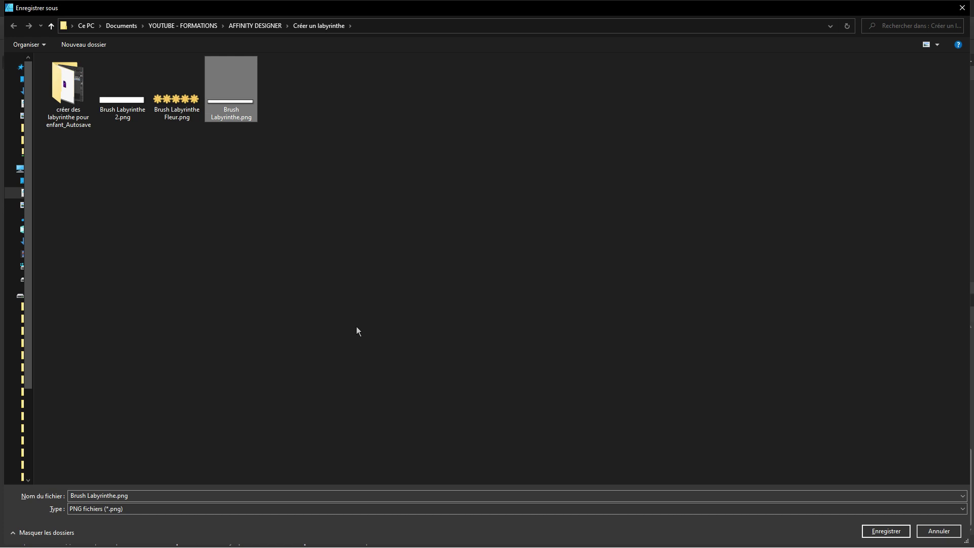
left_click(877, 531)
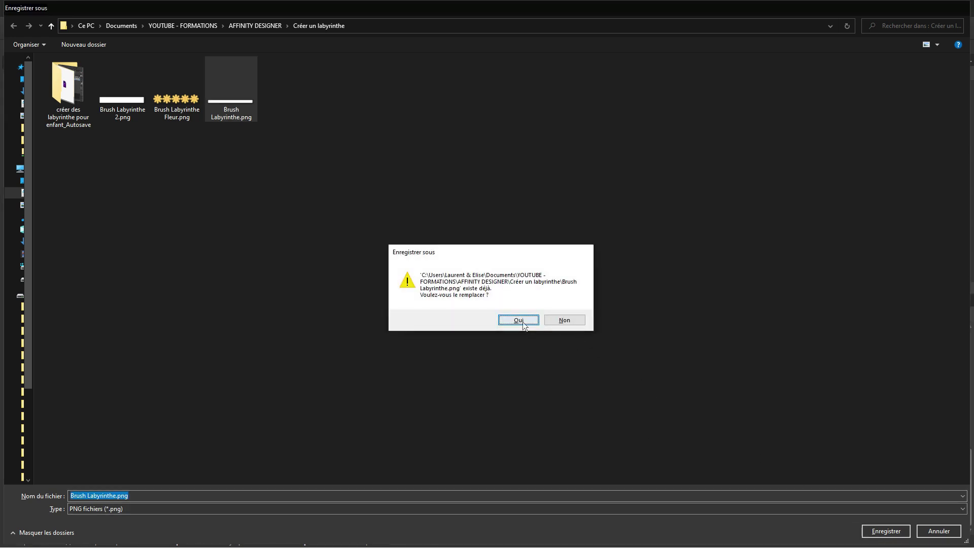
left_click(522, 321)
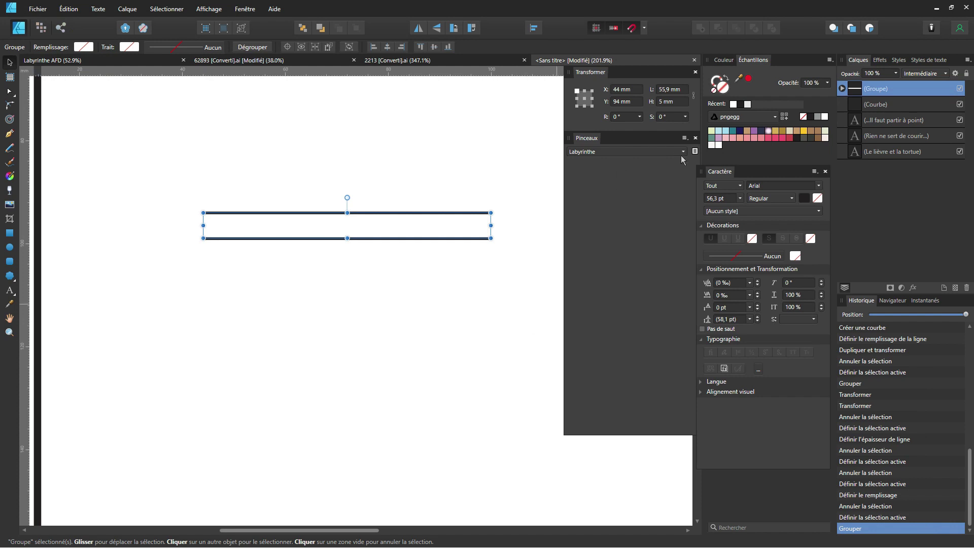
Create a new textured image brush in the Labyrinthe category from the file Brush Labyrinthe.png.
left_click(685, 139)
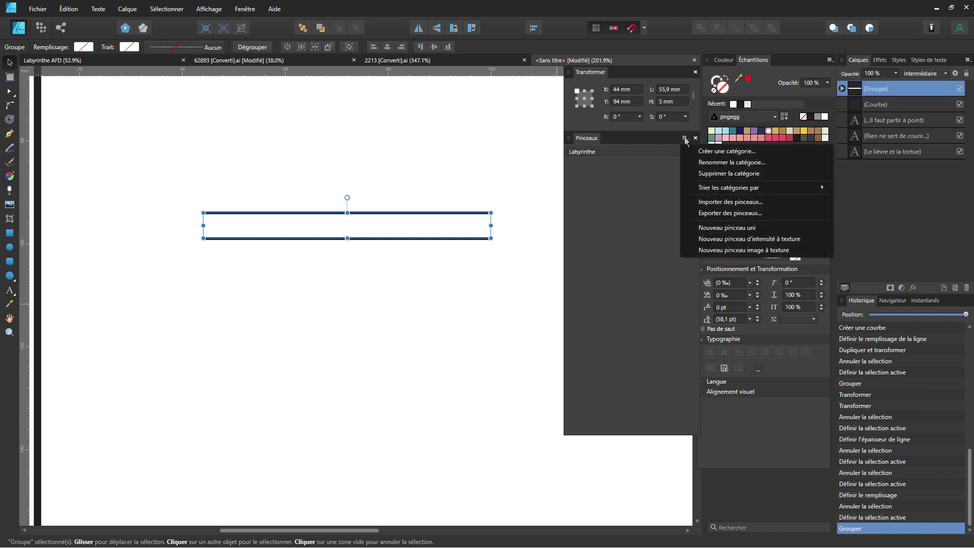
left_click(606, 138)
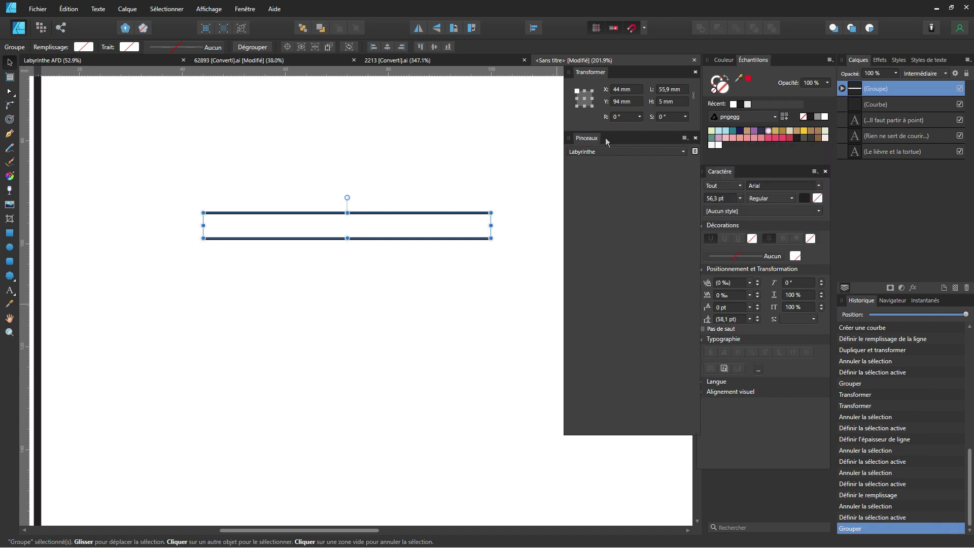
left_click(685, 139)
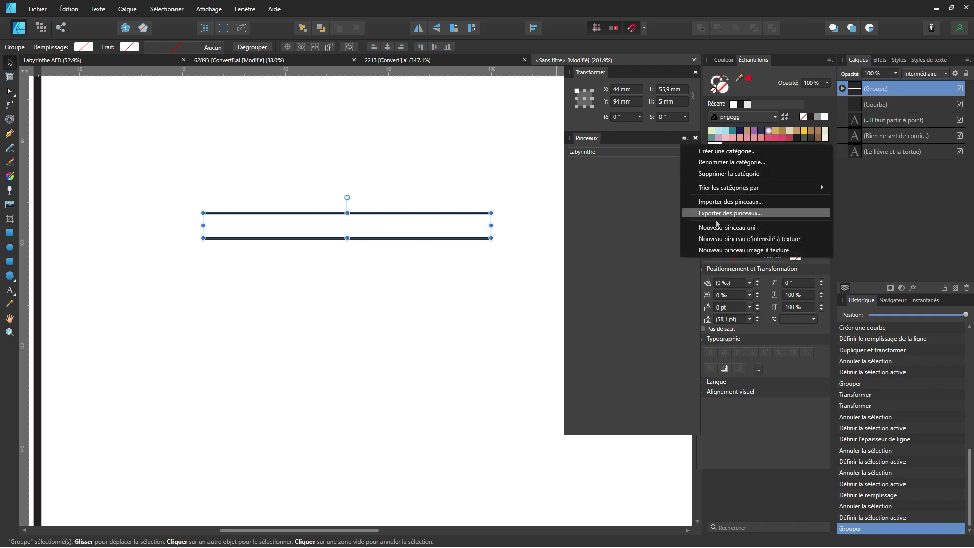
left_click(721, 250)
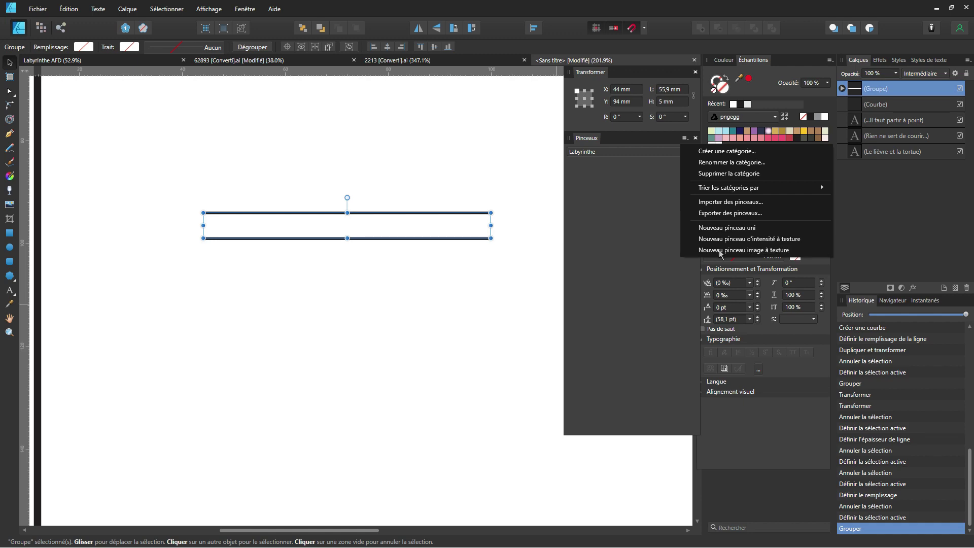
left_click(204, 187)
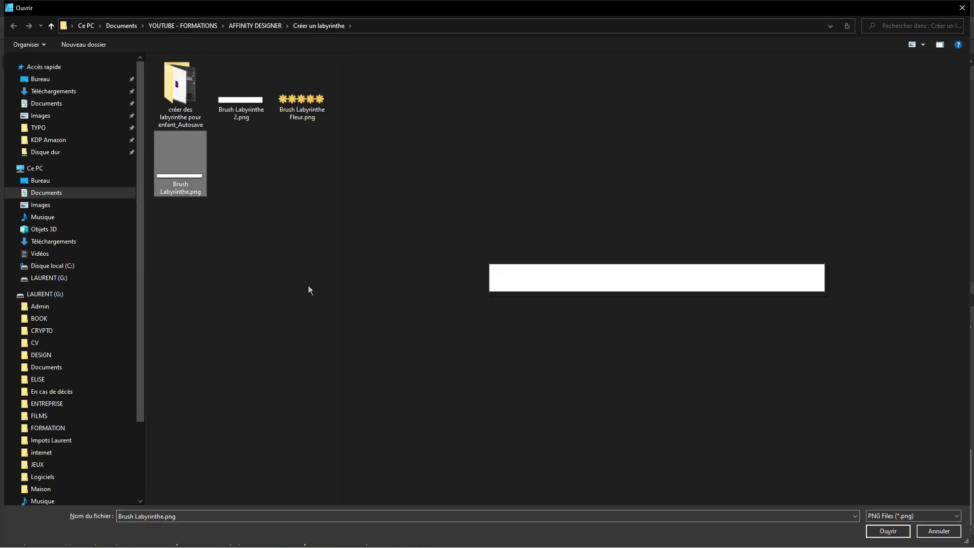
left_click(886, 530)
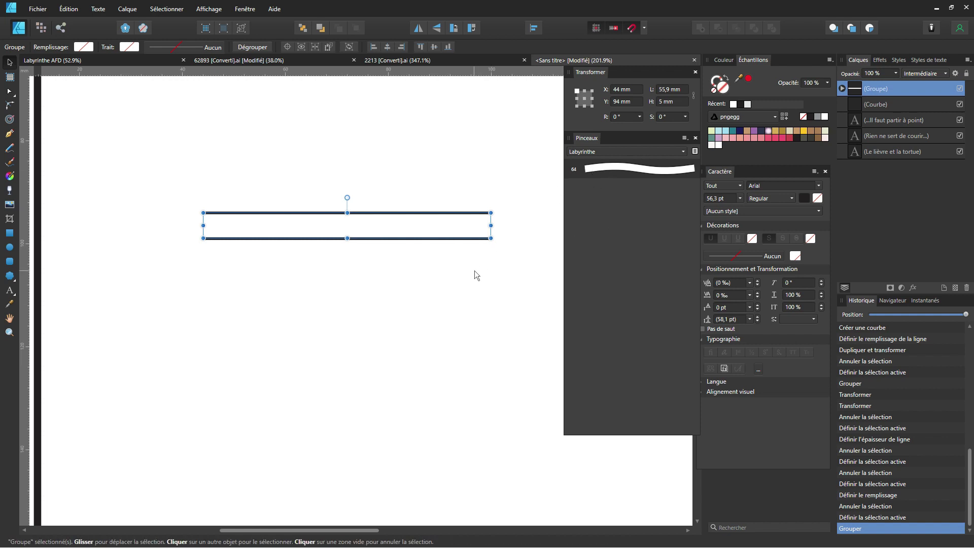
Delete the black-lined path strip group from the maze page.
scroll(474, 272, "down", 5)
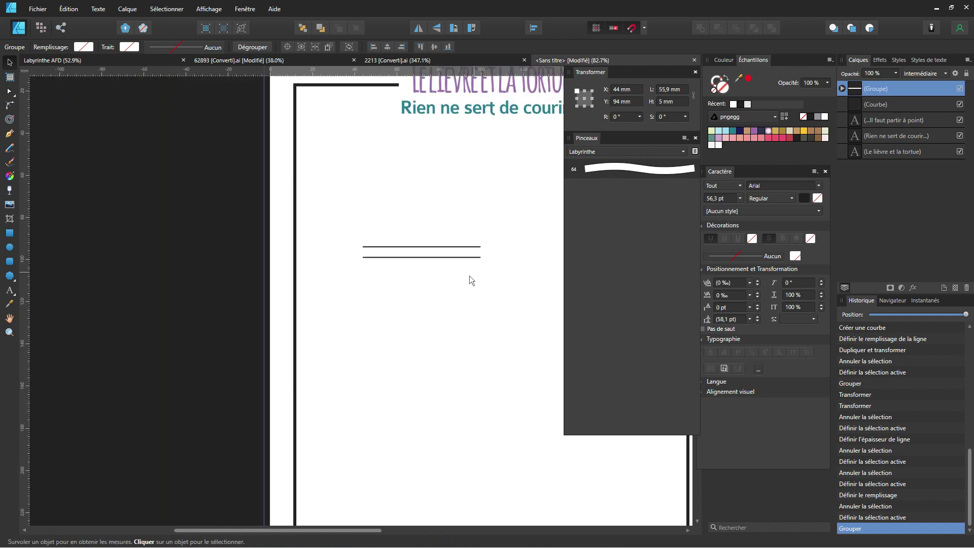
left_click(385, 296)
left_click(381, 269)
left_click_drag(381, 269, 378, 271)
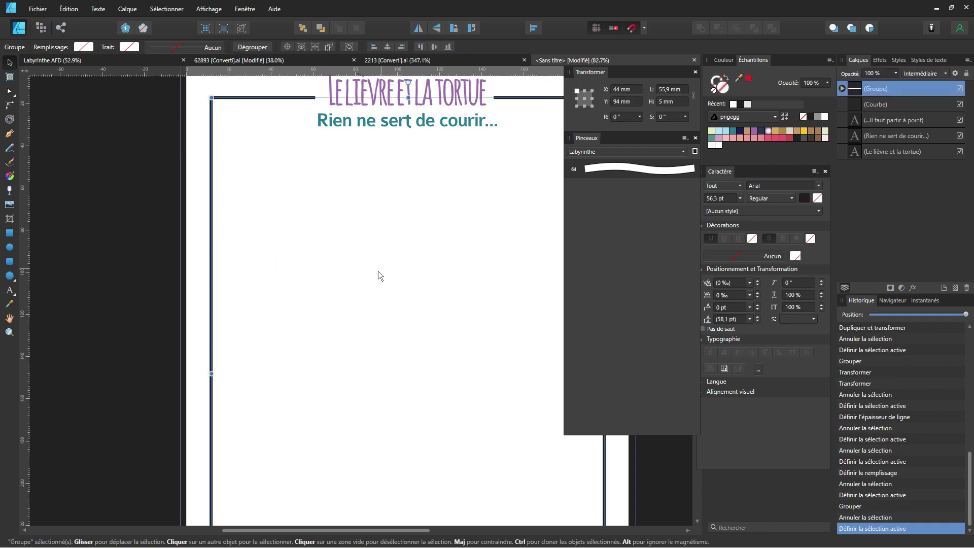
key("Delete")
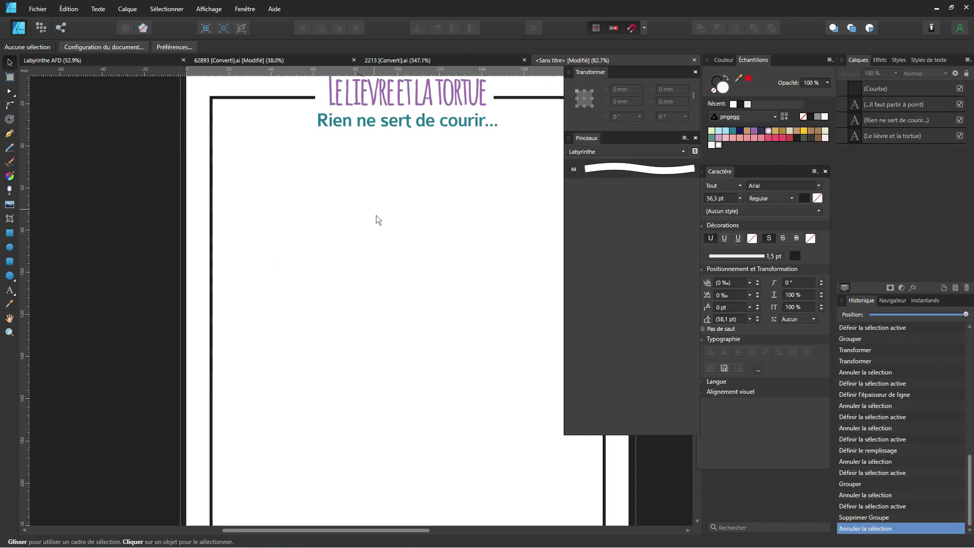
Group the parts of the yellow flower in the 62893 [Converti].ai document and copy it.
left_click(464, 60)
left_click(342, 60)
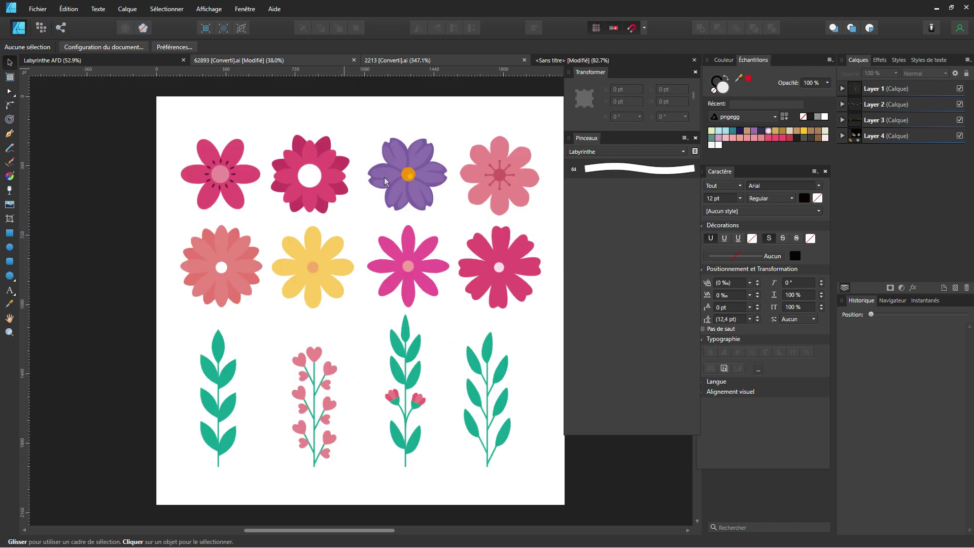
left_click_drag(332, 259, 380, 238)
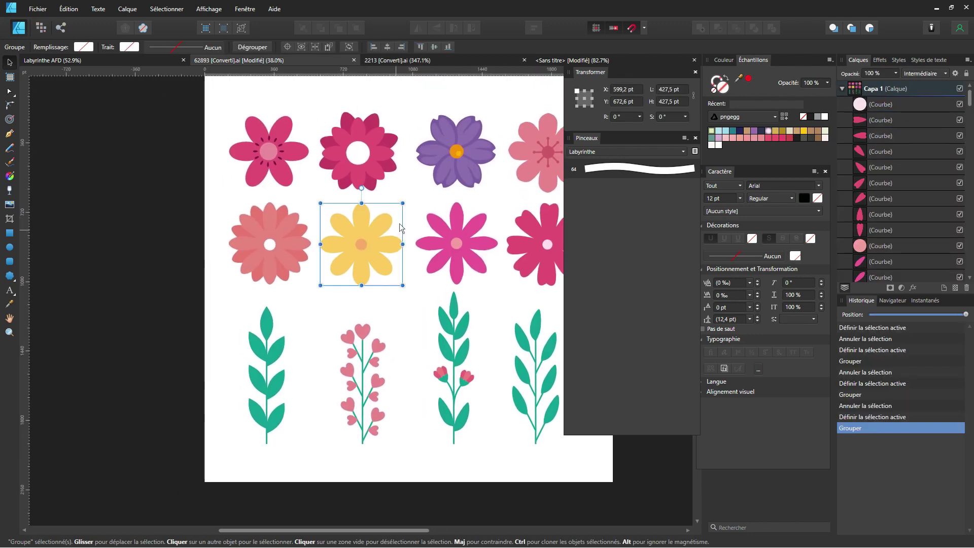
left_click(412, 212)
left_click(386, 236)
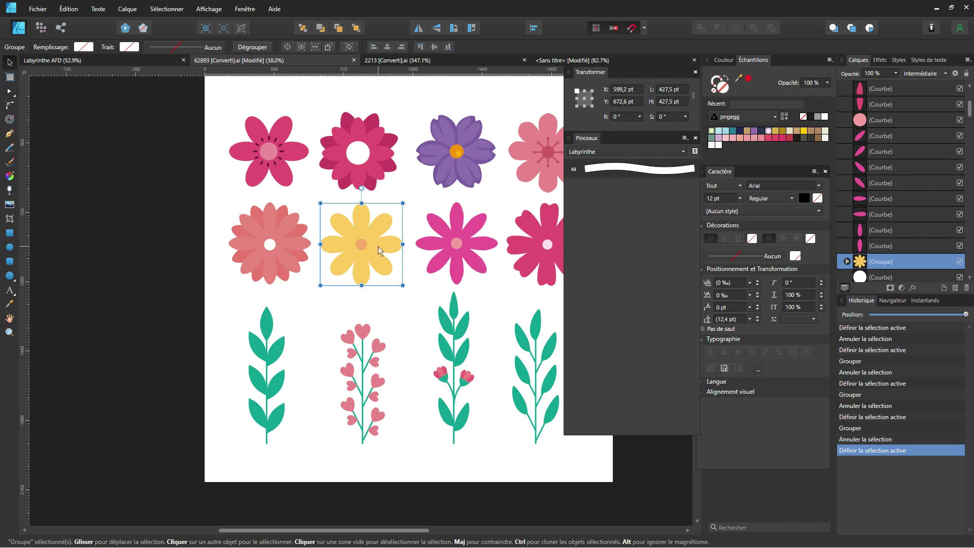
left_click(134, 61)
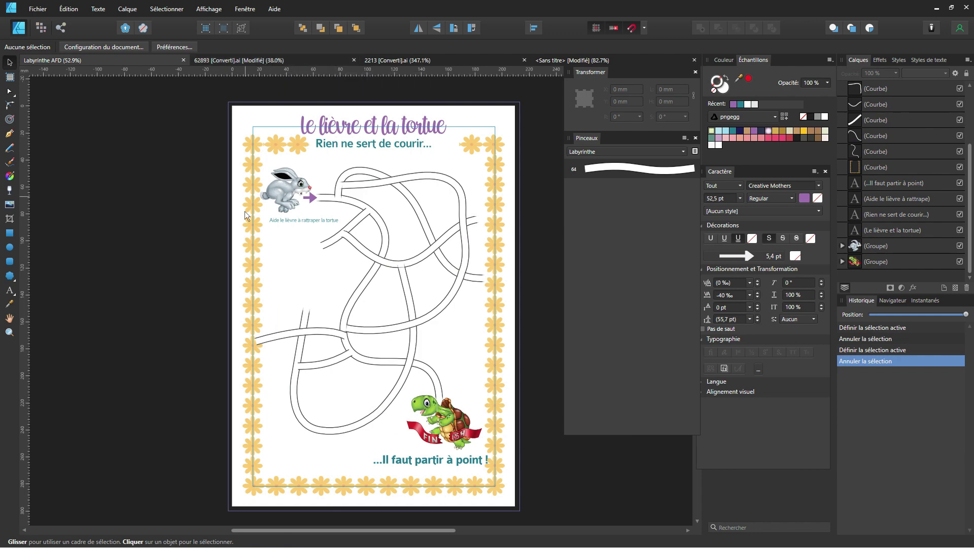
left_click(277, 60)
Paste the yellow flower into the untitled maze document and shrink it to about 28 mm in the middle of the page.
left_click(550, 61)
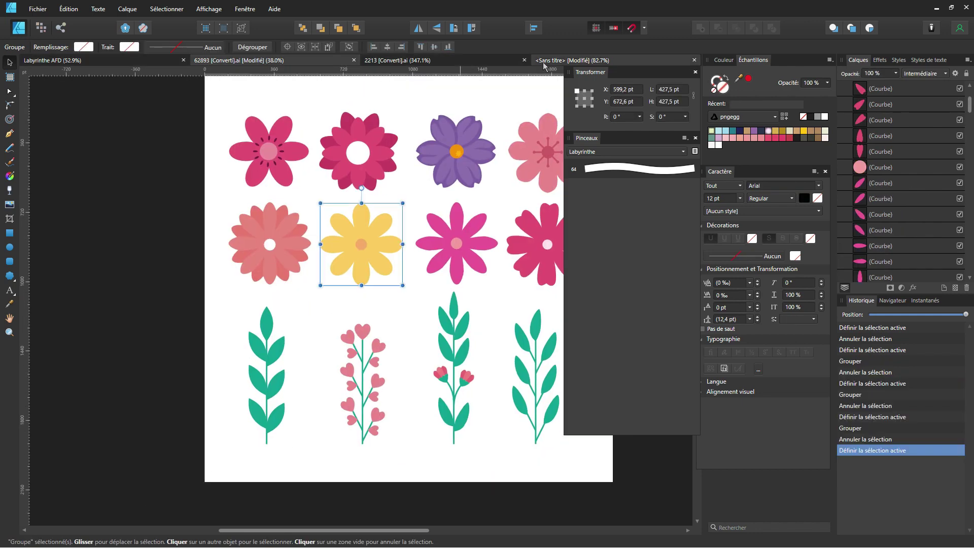
left_click_drag(398, 269, 355, 251)
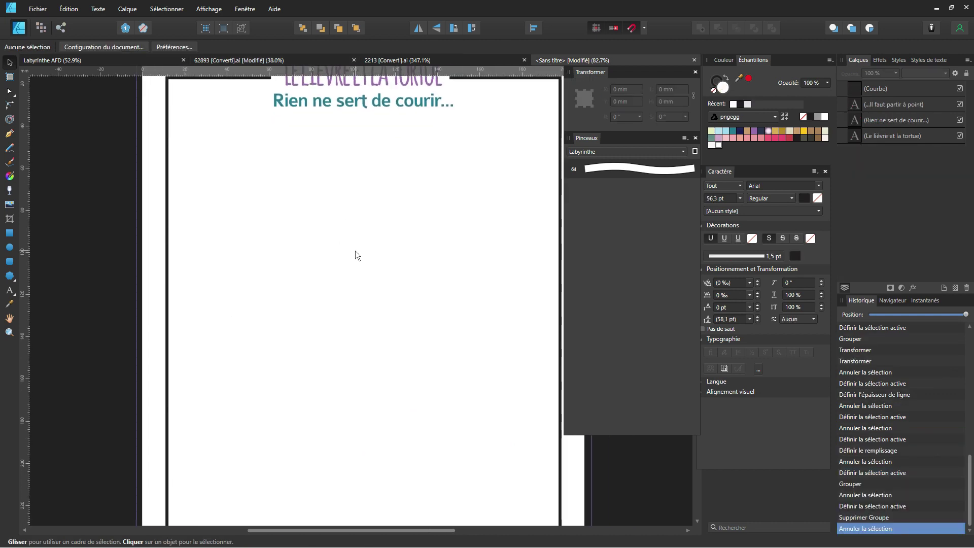
scroll(364, 267, "down", 1)
scroll(364, 268, "down", 2)
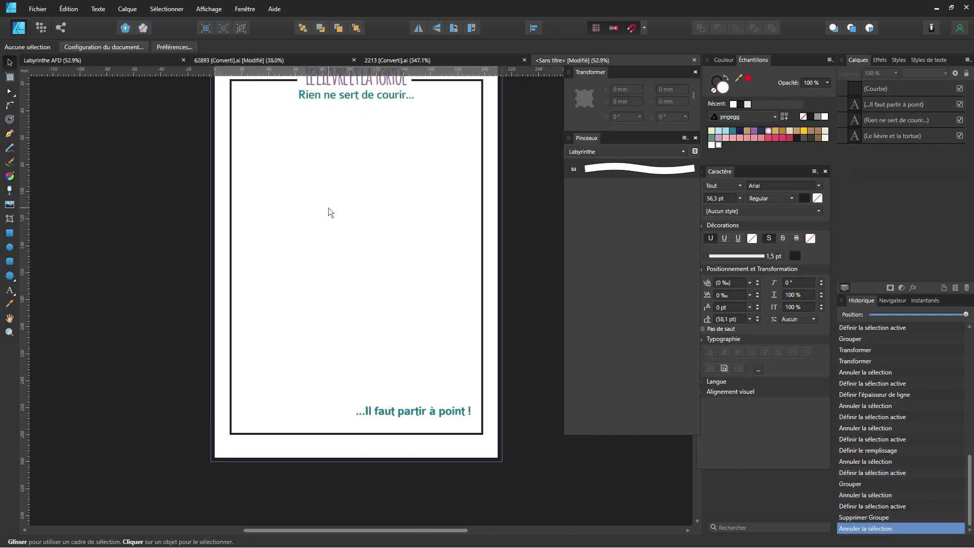
key("ctrl+v")
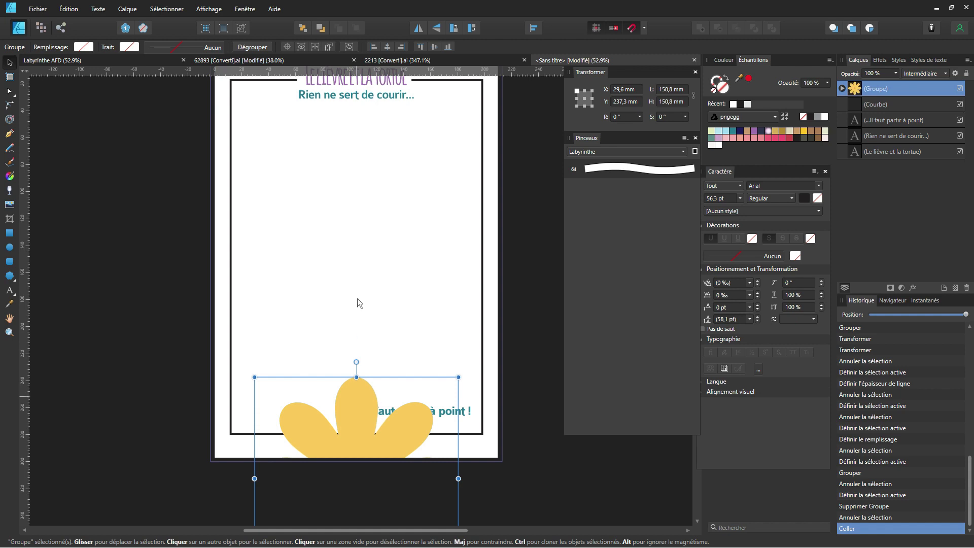
left_click_drag(357, 303, 342, 196)
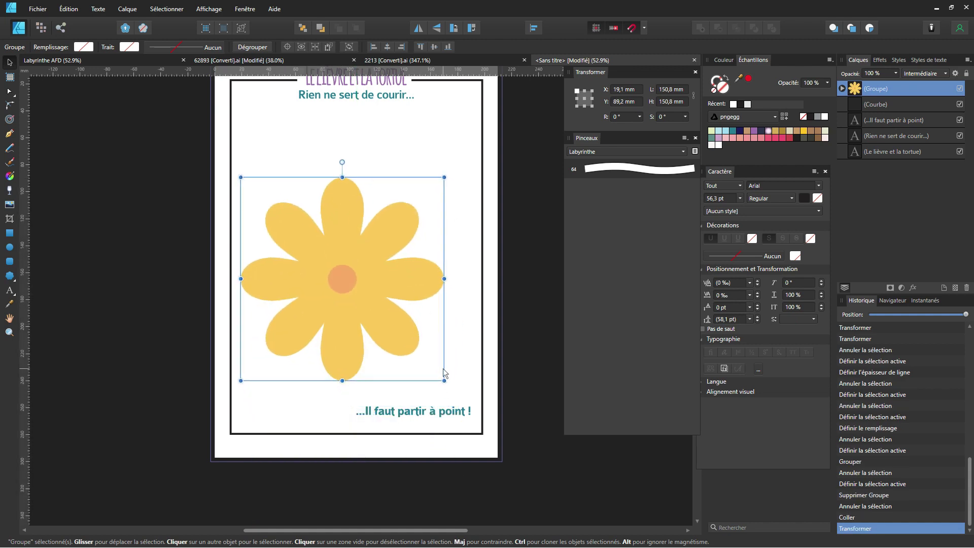
left_click_drag(445, 381, 363, 295)
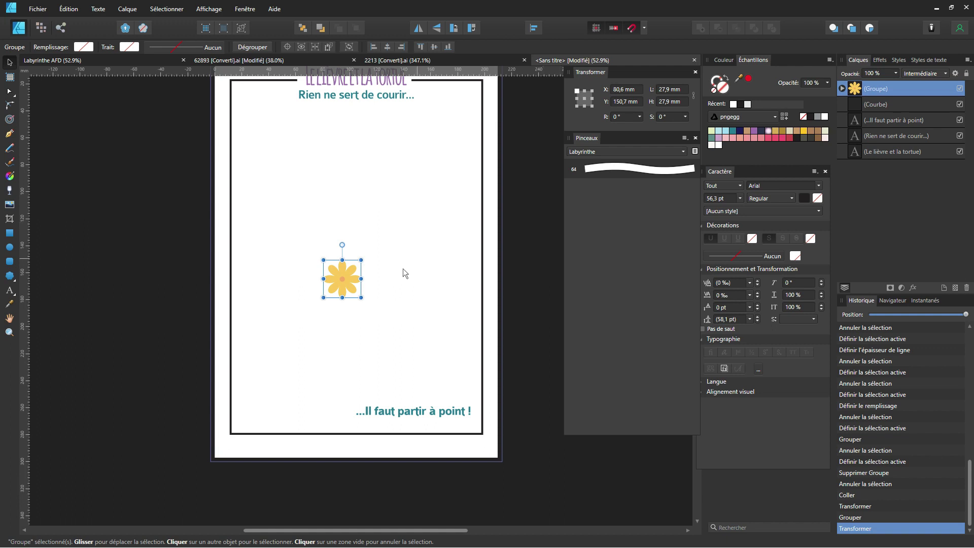
Duplicate the flower into a horizontal row of six touching flowers and group them into one strip about 89 mm wide.
left_click_drag(359, 288, 353, 260)
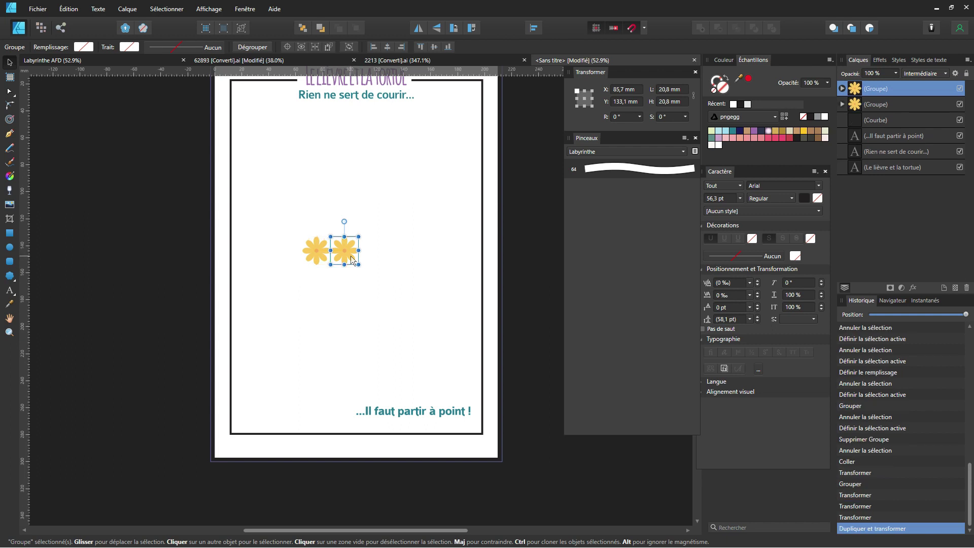
key("ctrl+j")
key("ctrl+j")
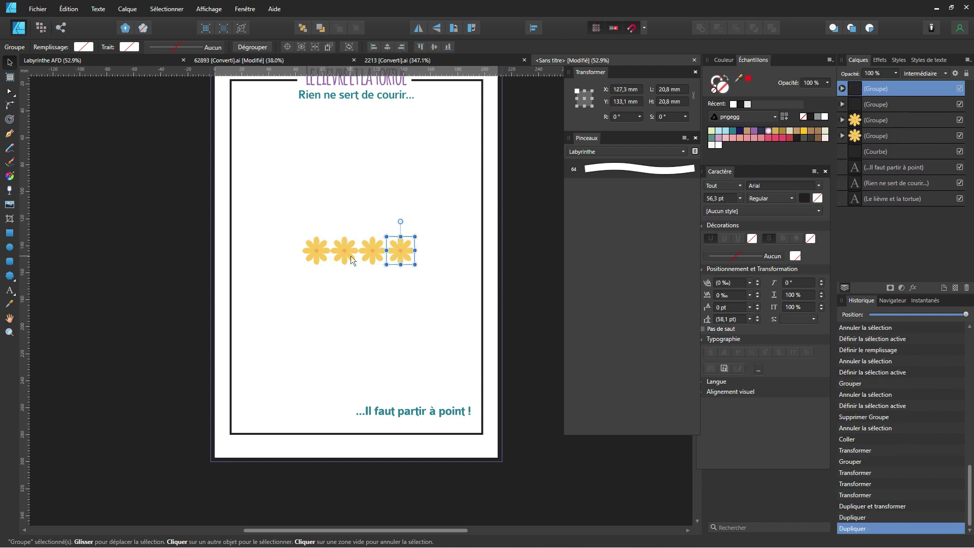
key("ctrl+j")
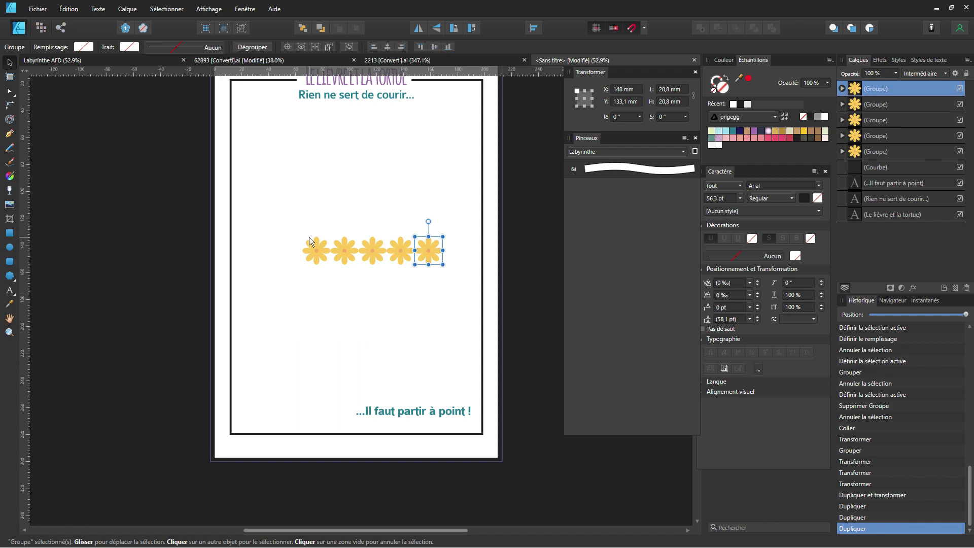
key("ctrl+j")
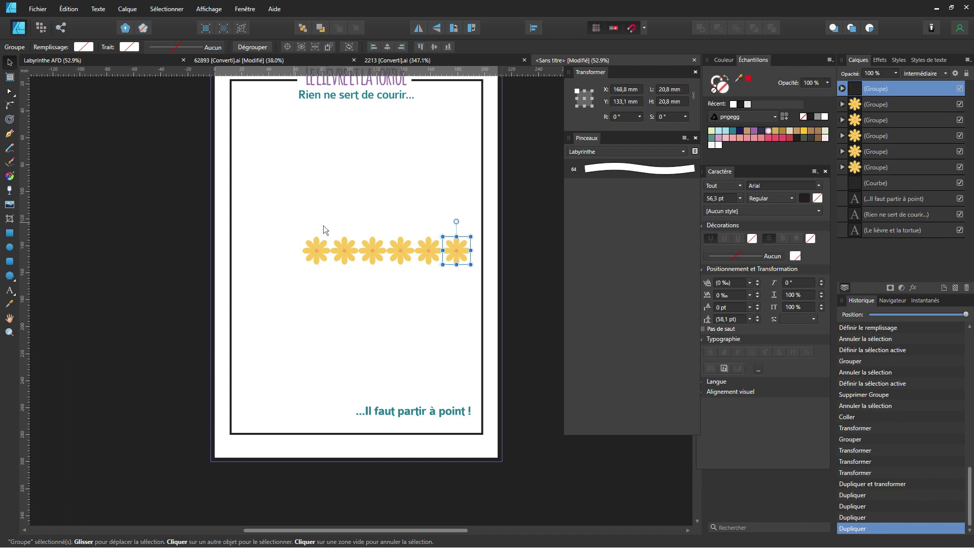
left_click_drag(295, 222, 447, 260)
key("ctrl+g")
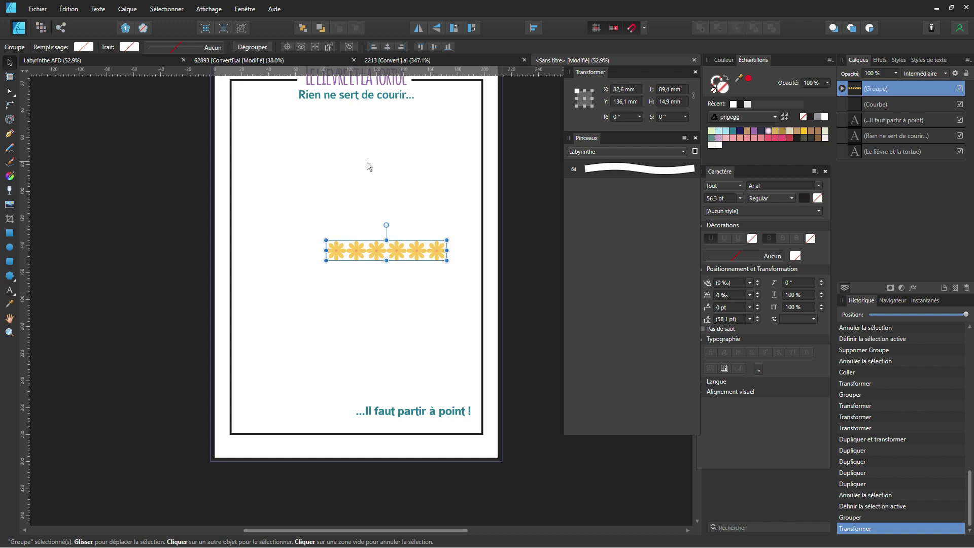
Set up a PNG export limited to the selected flower strip and preview it to check its transparent background.
key("ctrl+alt+shift+w")
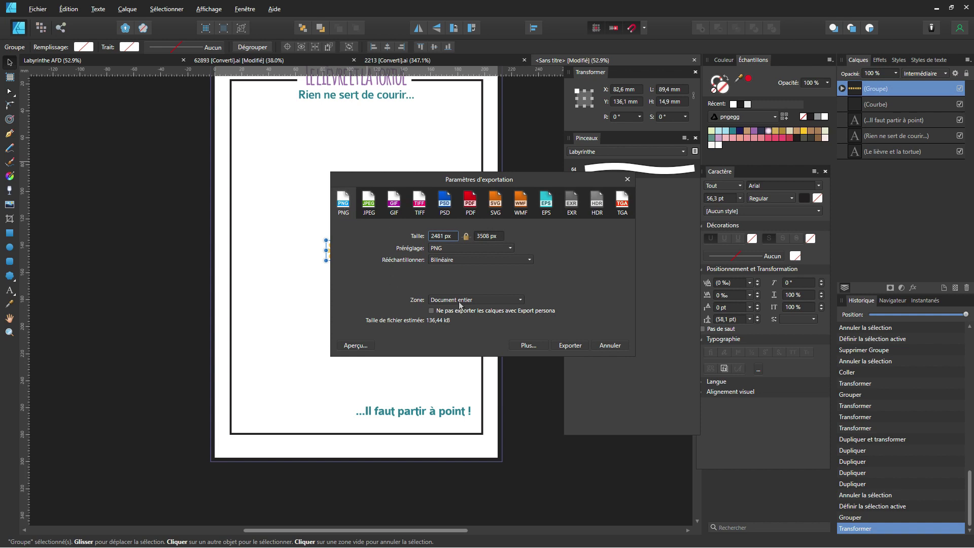
left_click(461, 303)
left_click(454, 332)
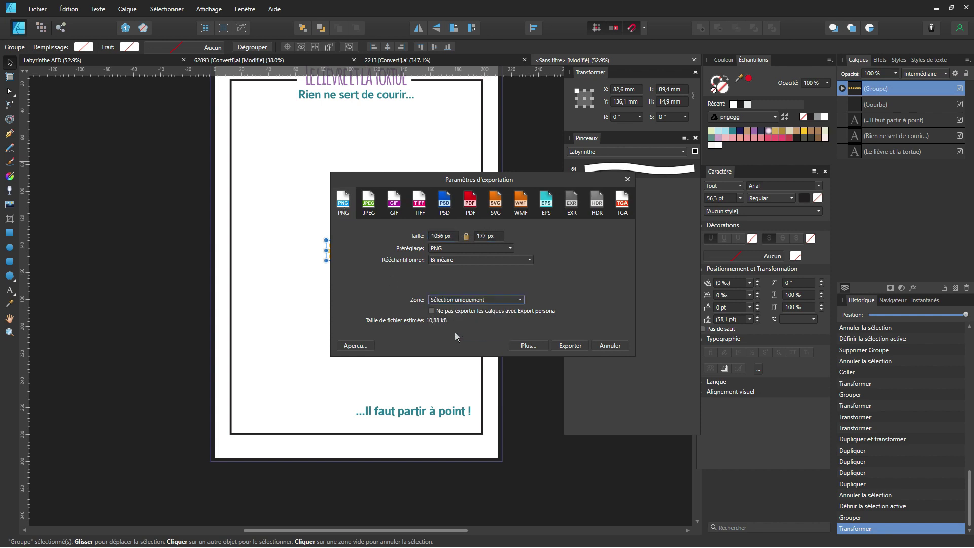
left_click_drag(391, 178, 373, 282)
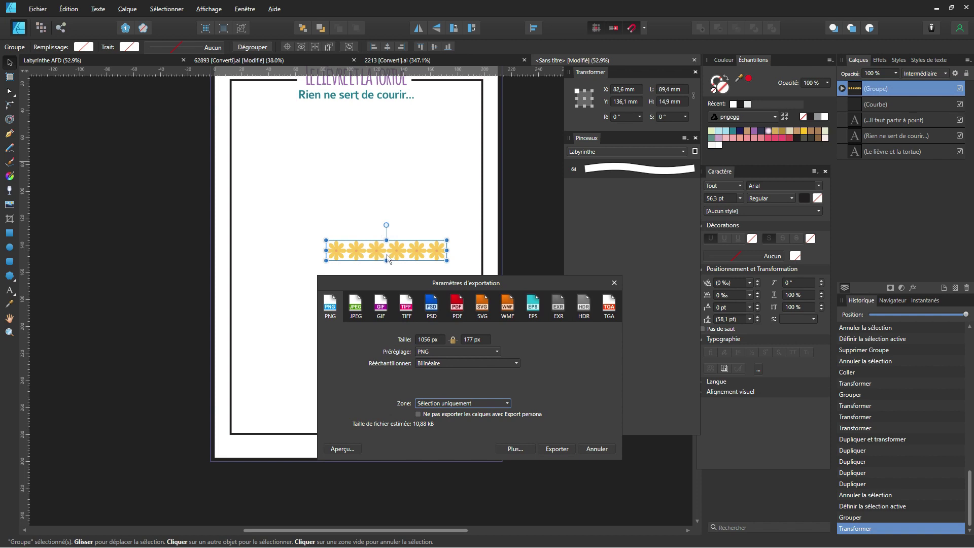
left_click_drag(406, 299, 514, 158)
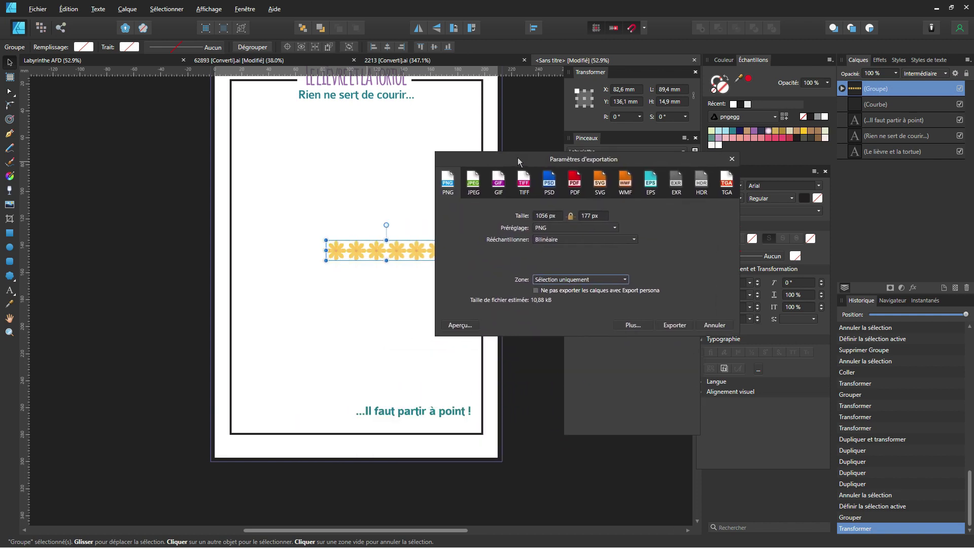
left_click(460, 325)
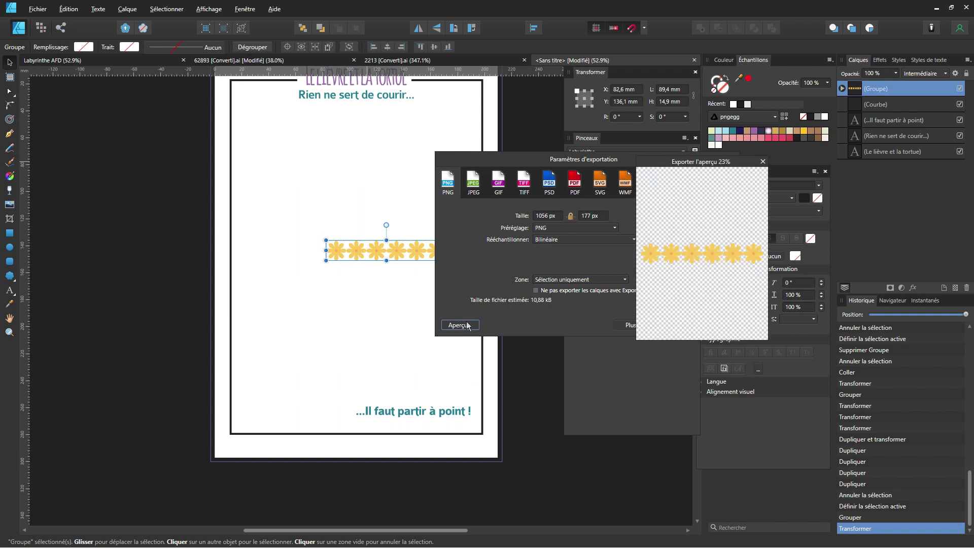
left_click(763, 161)
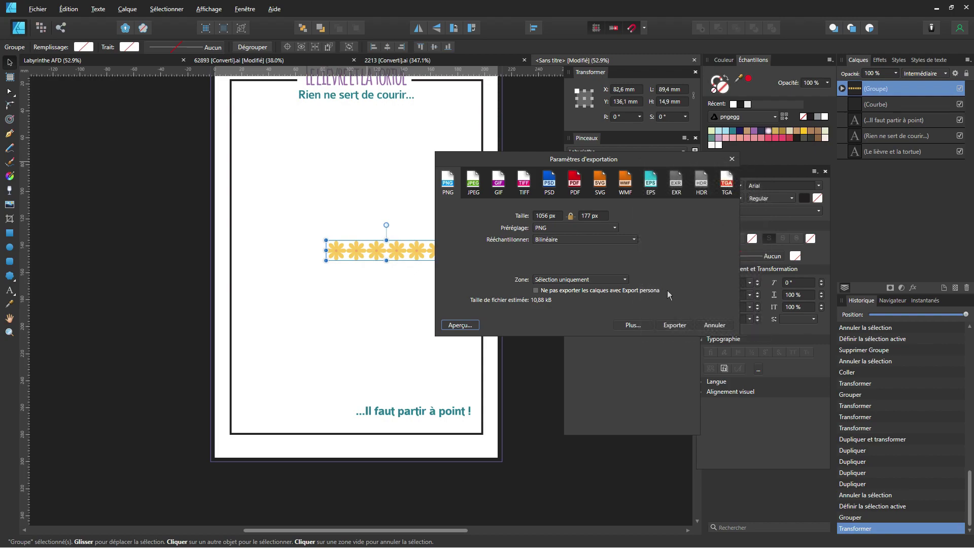
Export the flower strip to the Créer un labyrinthe folder, replacing the existing file Brush Labyrinthe Fleur.png.
left_click(675, 326)
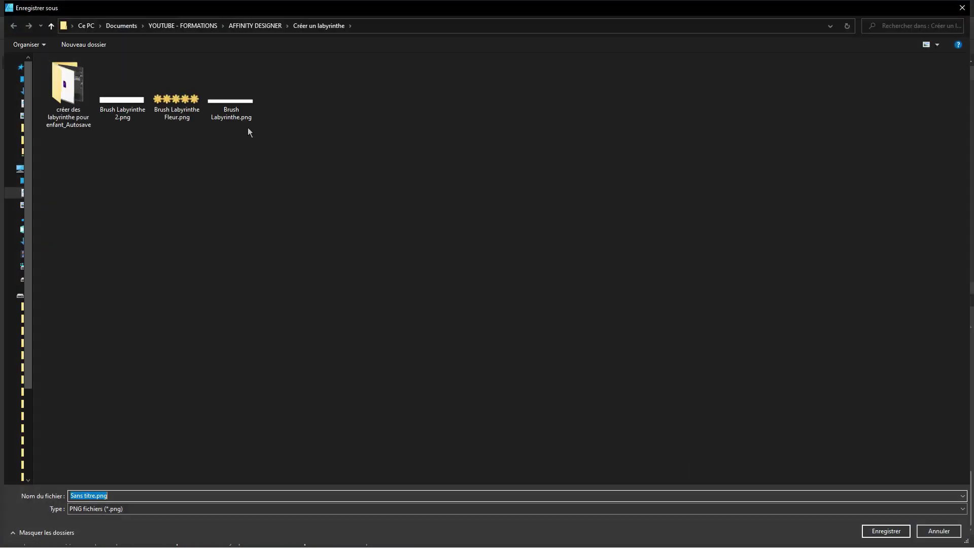
left_click(193, 114)
left_click(883, 531)
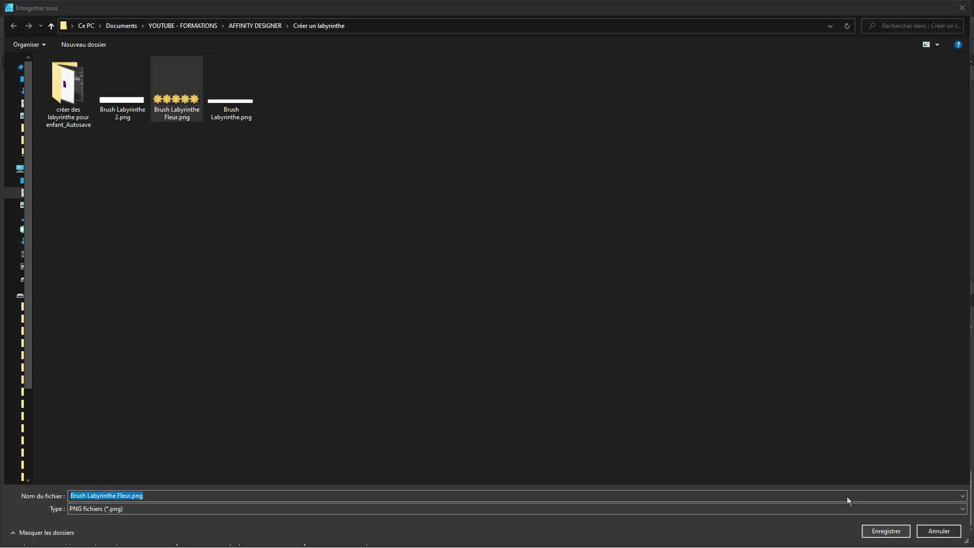
left_click(529, 320)
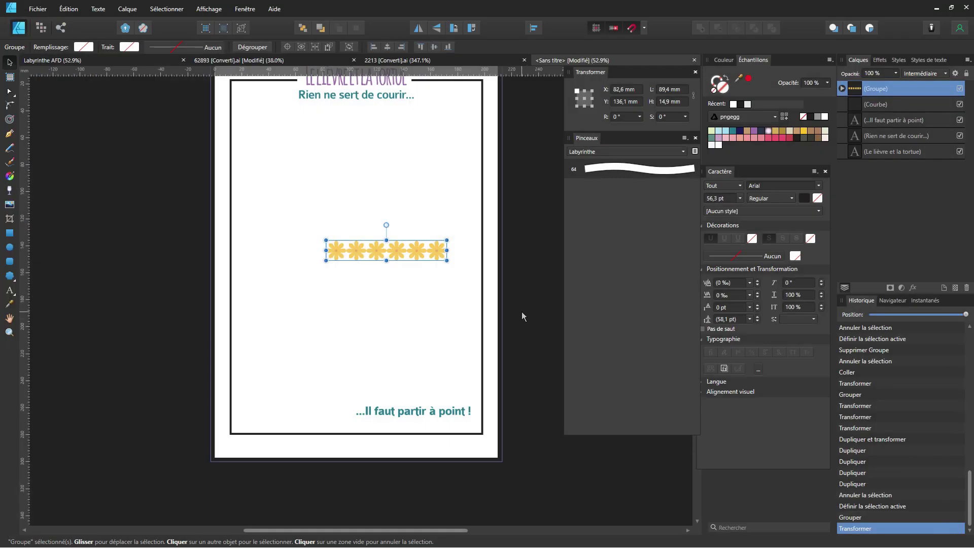
Create a textured image brush in the Labyrinthe category from the file Brush Labyrinthe Fleur.png.
left_click(685, 139)
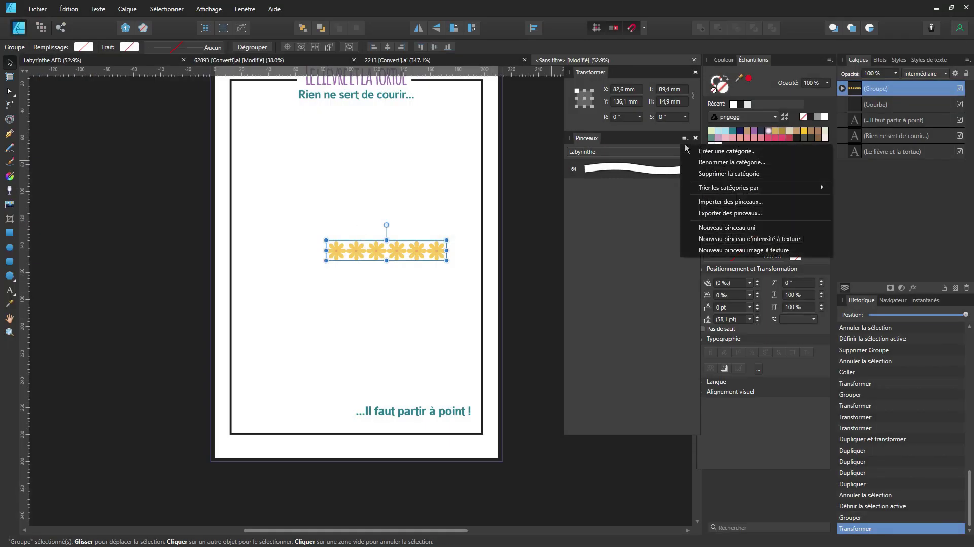
left_click(716, 249)
left_click(295, 113)
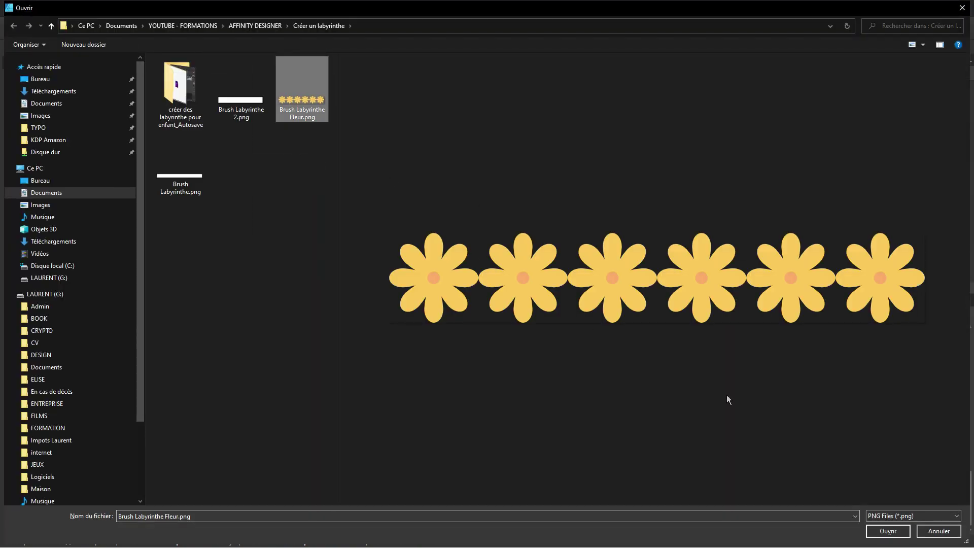
left_click(895, 531)
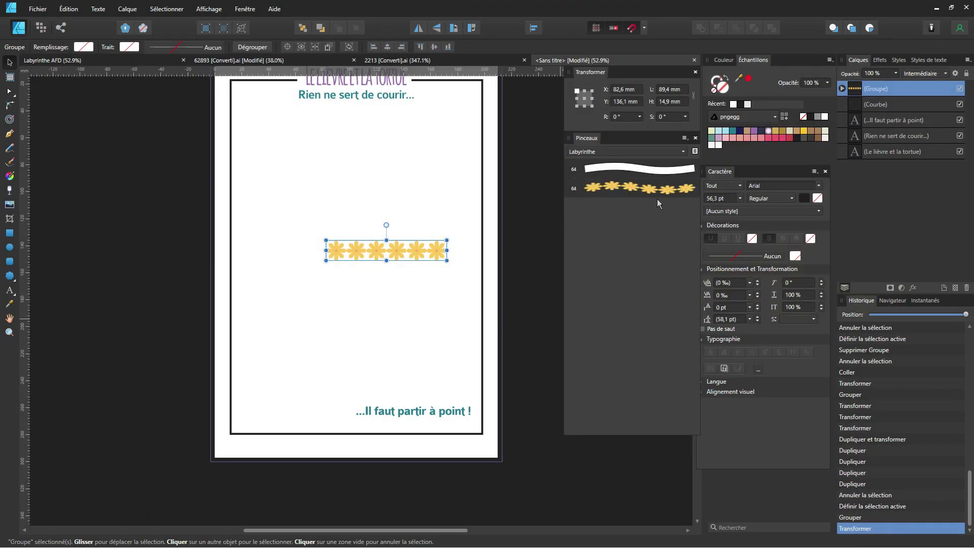
left_click(685, 138)
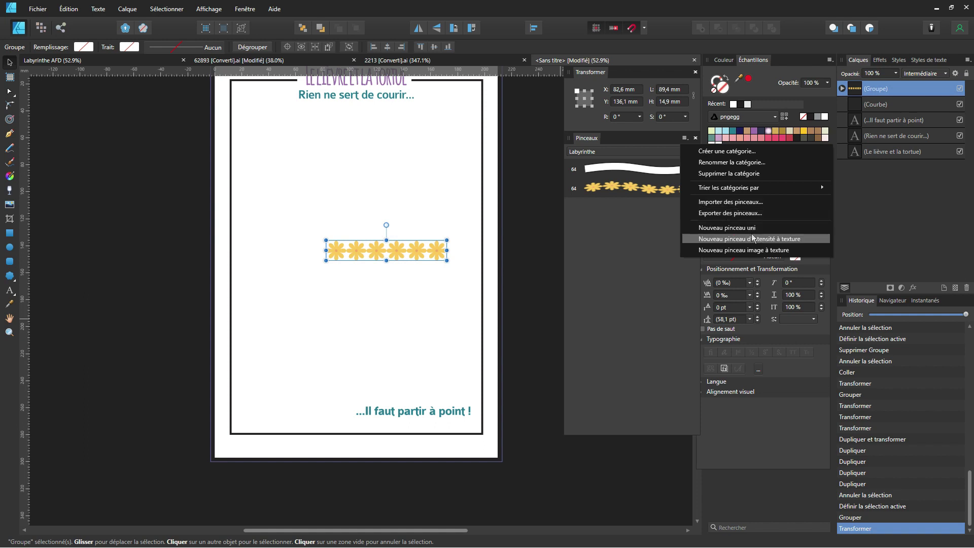
left_click(646, 263)
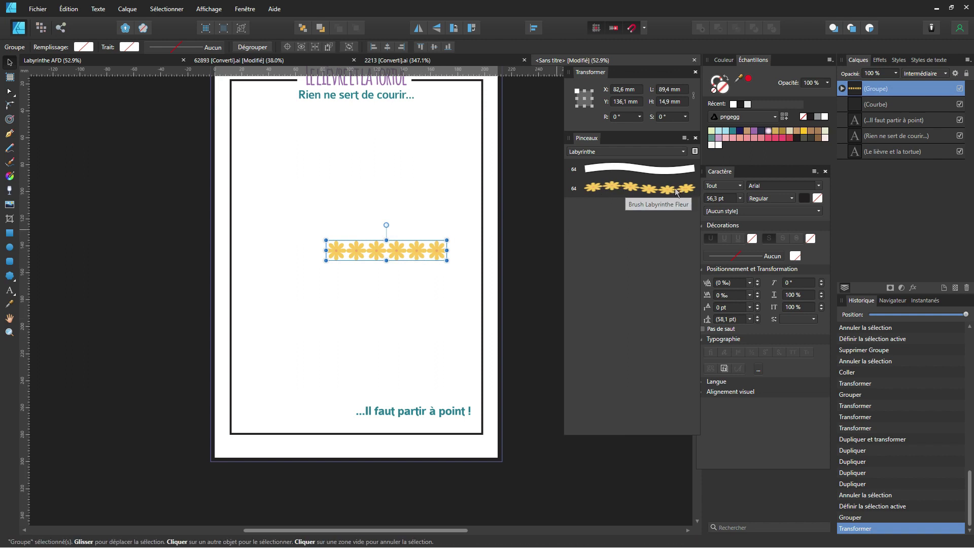
Delete the flower strip group from the page.
left_click(445, 187)
left_click(426, 255)
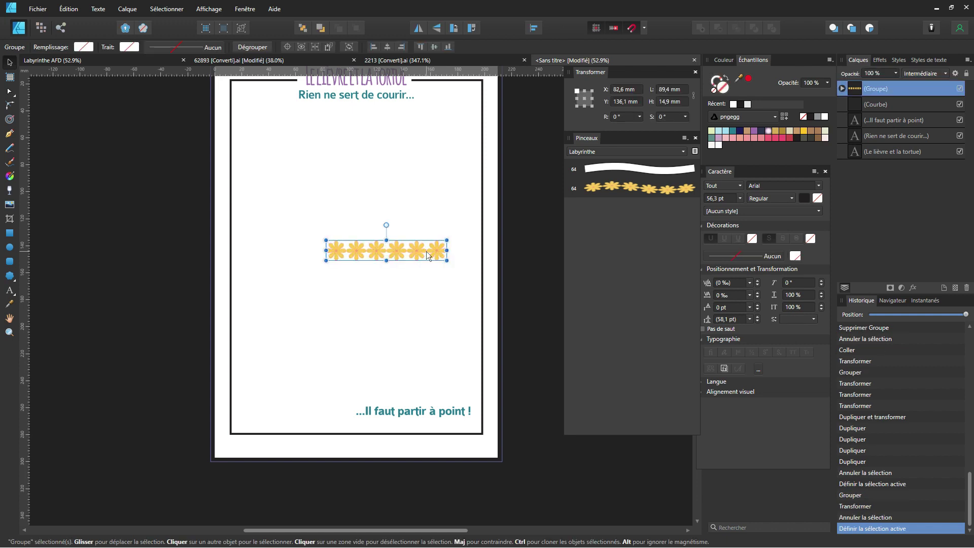
key("Delete")
Apply the flower brush to the rectangular page border and set the border's stroke colour to none.
left_click(646, 190)
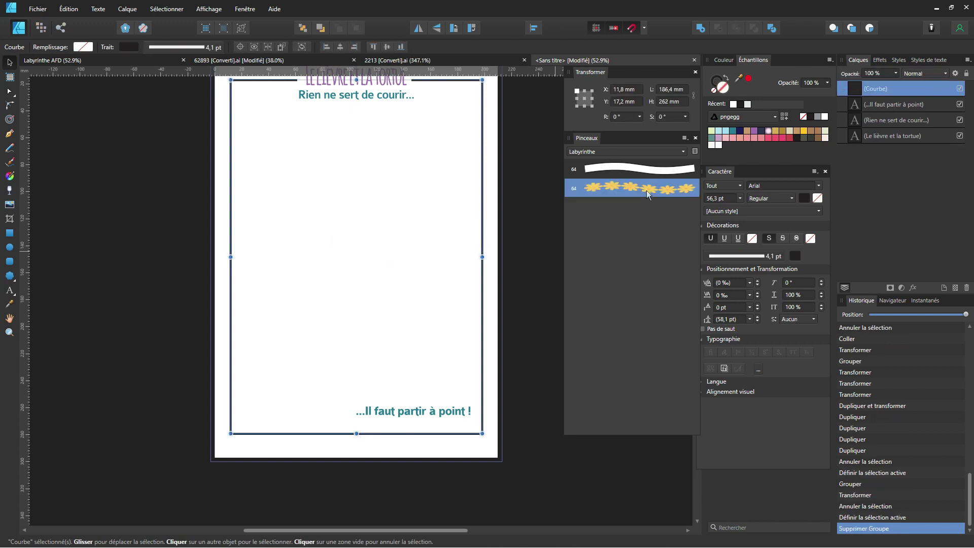
scroll(465, 208, "up", 1)
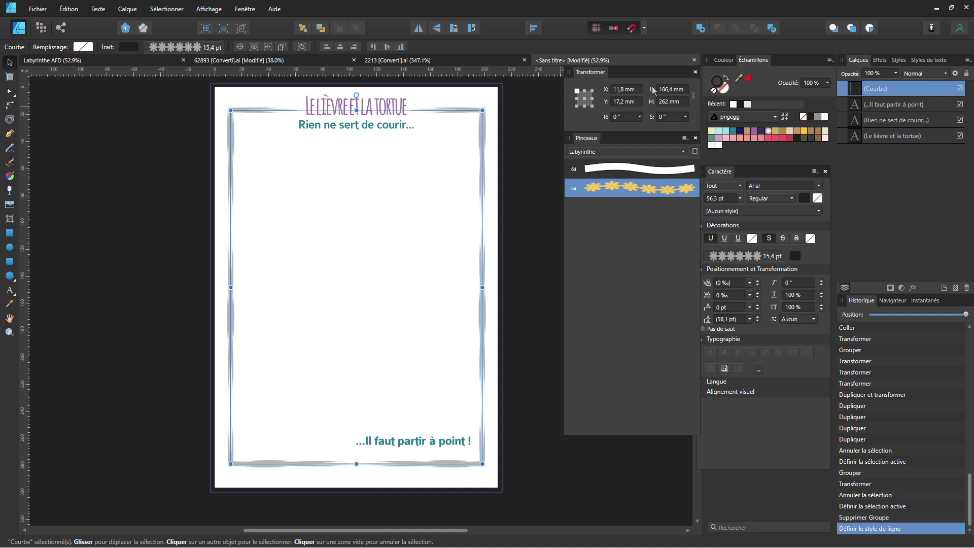
left_click(714, 91)
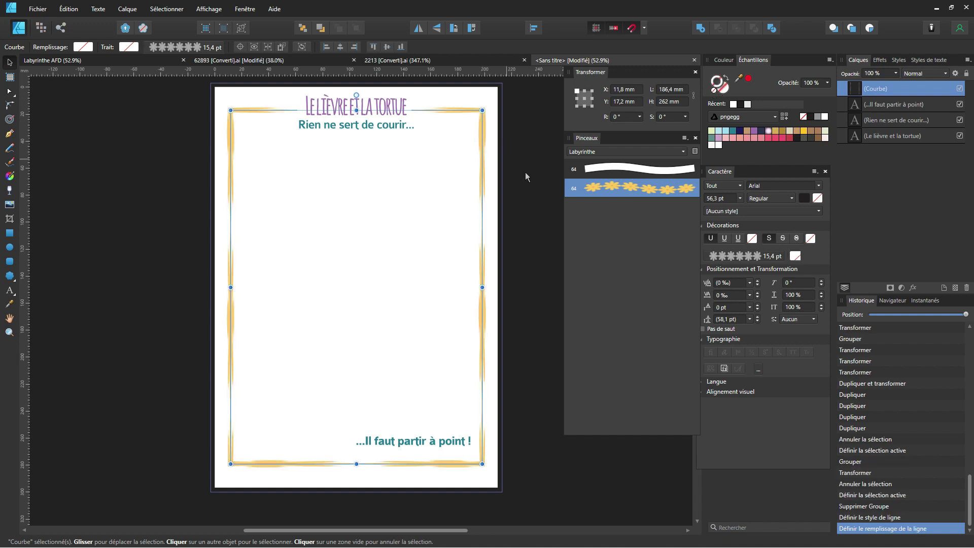
Edit the flower brush so its body uses Répéter and its corners use Superposition.
double_click(613, 191)
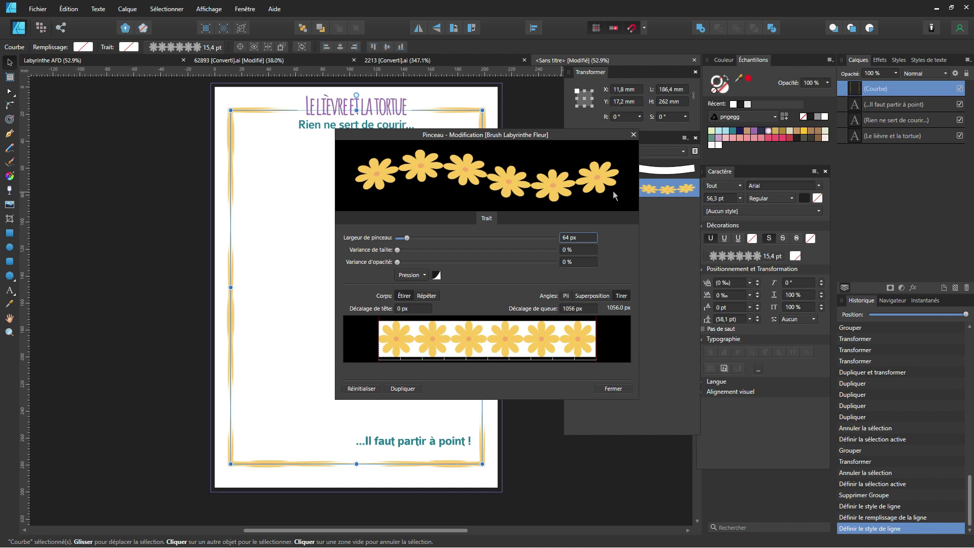
mouse_move(602, 130)
left_mouse_down()
mouse_move(578, 157)
mouse_move(518, 159)
left_mouse_up()
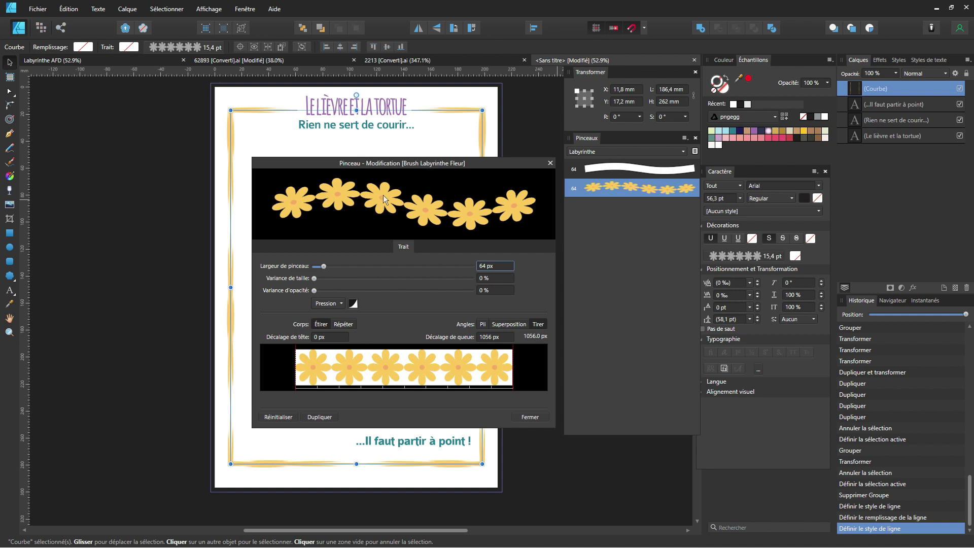
left_click_drag(384, 169, 387, 161)
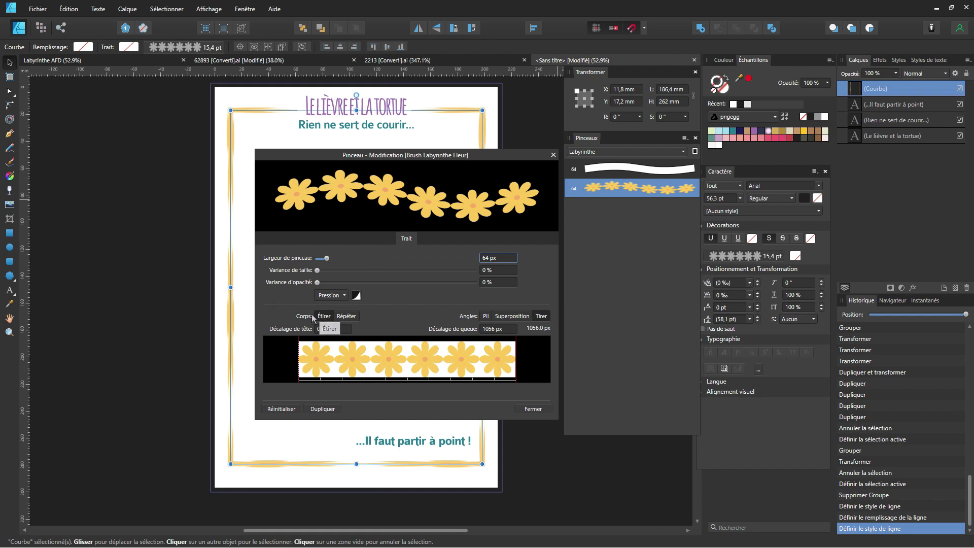
left_click(345, 317)
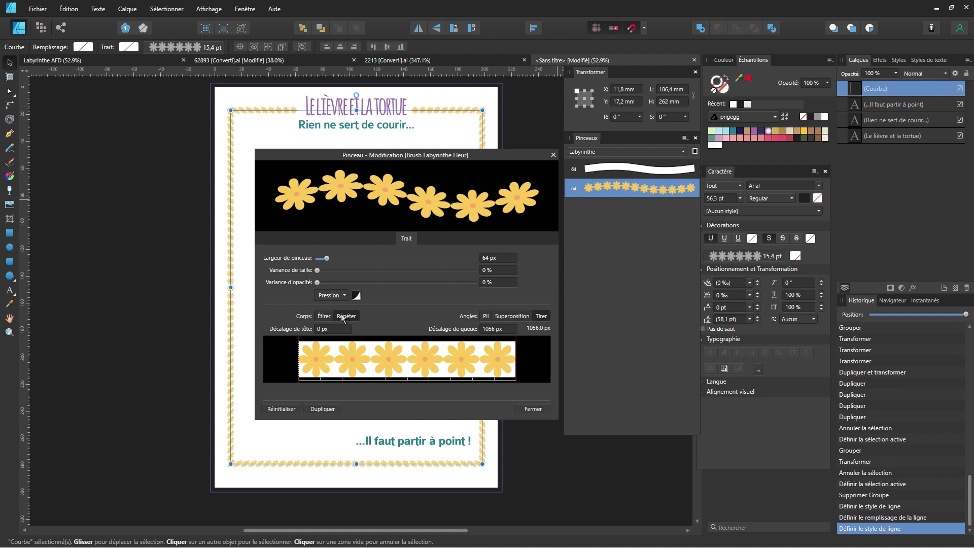
scroll(234, 339, "up", 1)
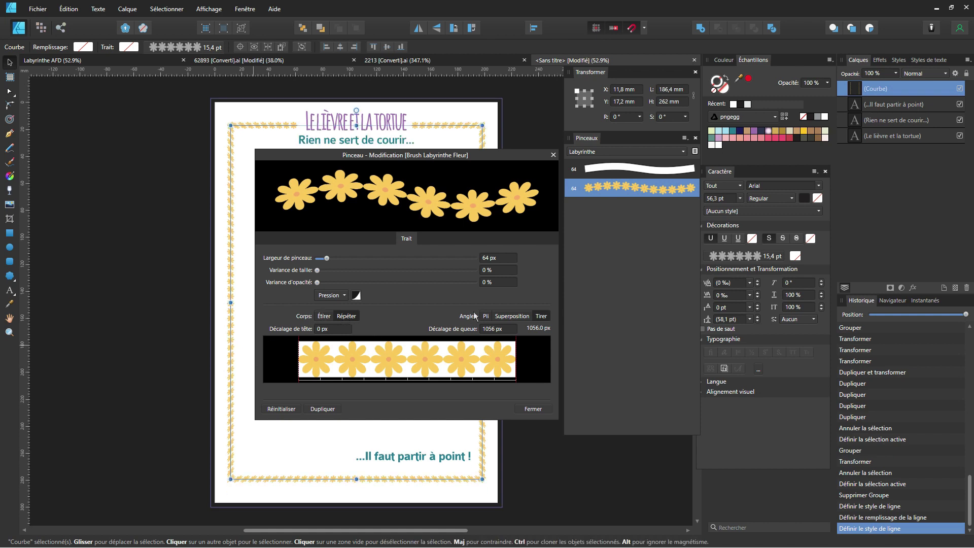
left_click(500, 319)
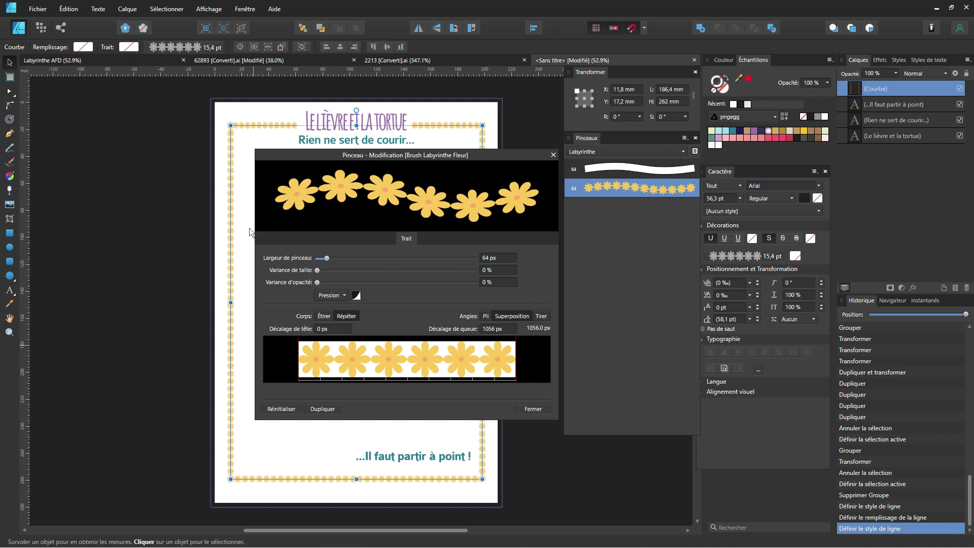
scroll(249, 227, "up", 6)
scroll(202, 244, "down", 6)
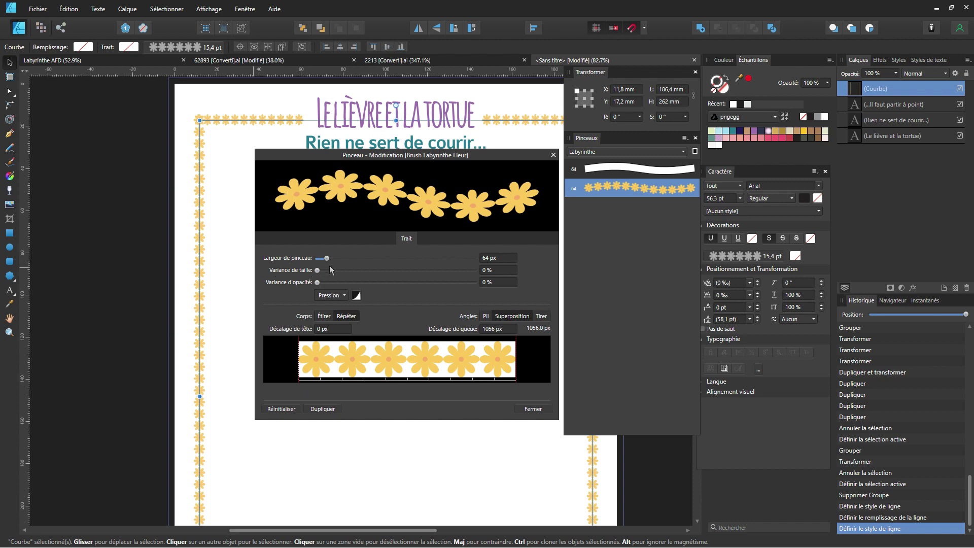
Widen the flower brush to about 192.4 px, apply the straight diagonal standard pressure profile, and compare Pli corners before restoring Superposition.
left_click_drag(327, 260, 347, 263)
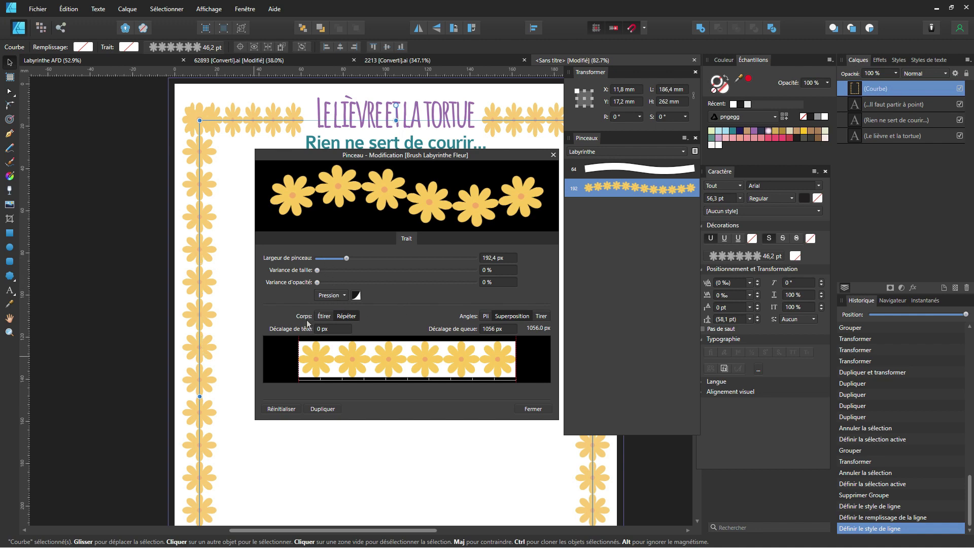
left_click(342, 296)
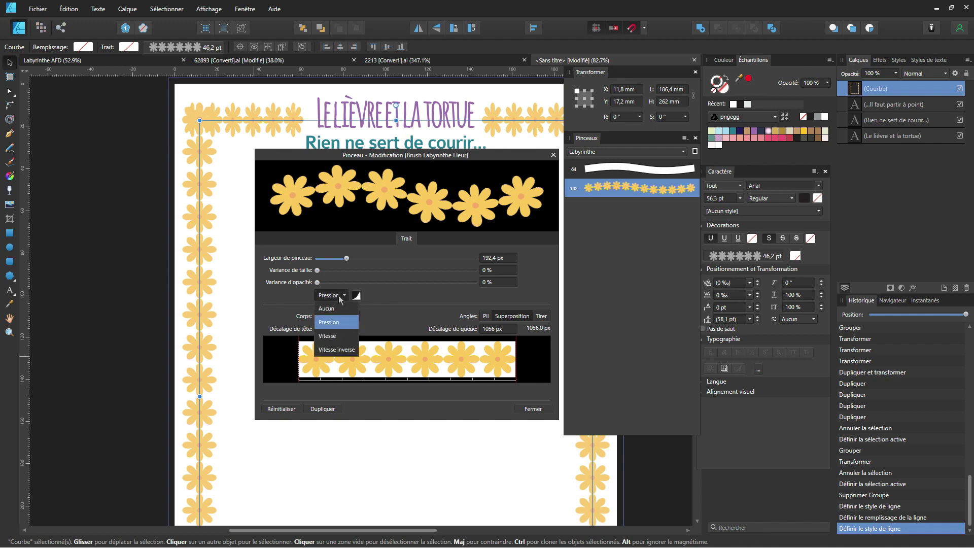
left_click(367, 300)
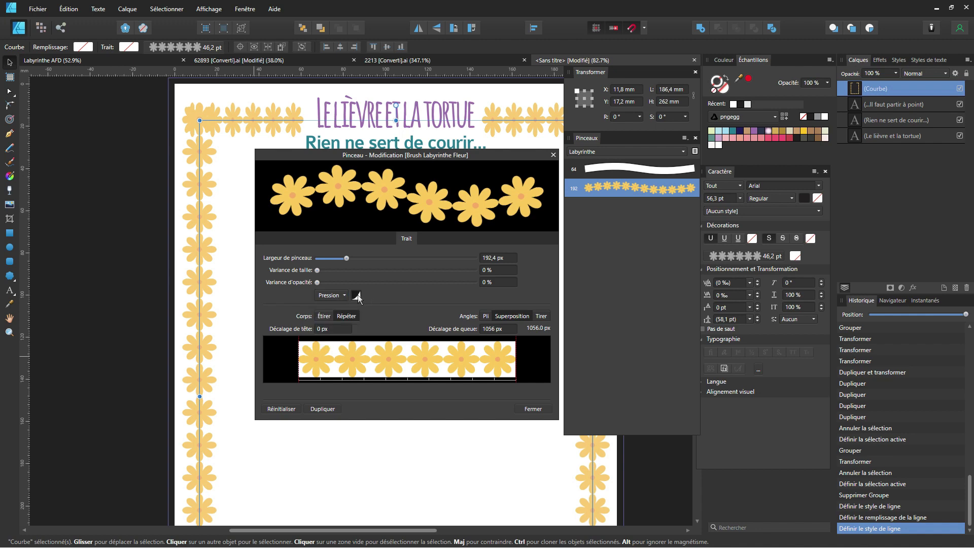
left_click(357, 296)
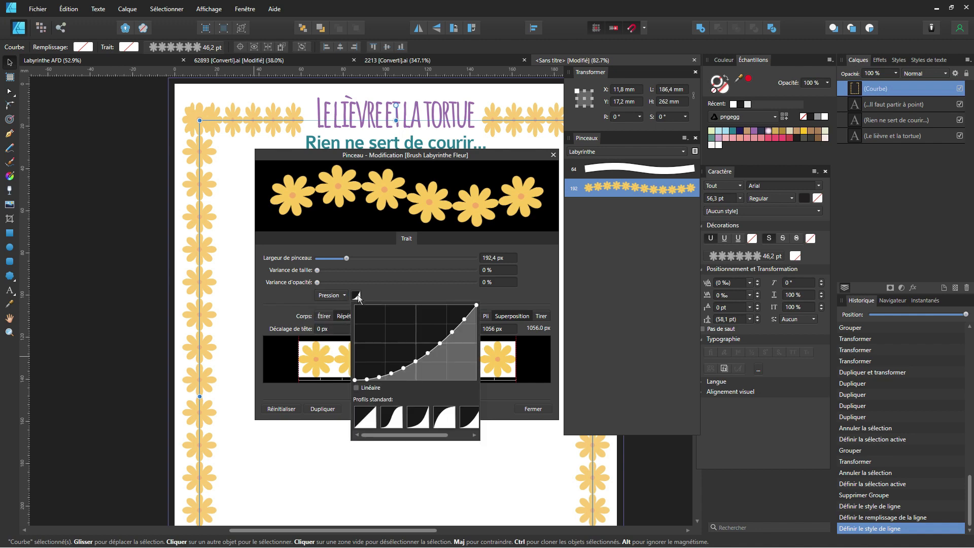
left_click(366, 418)
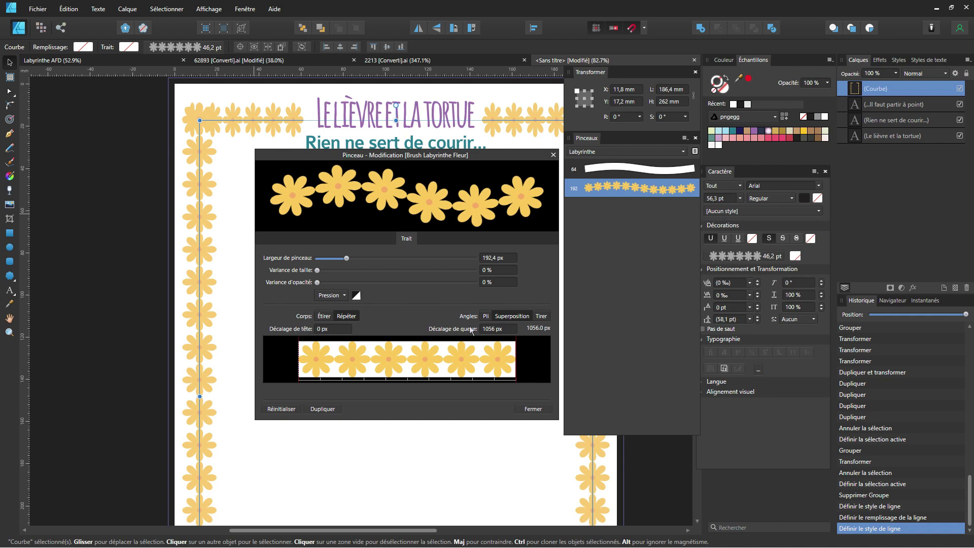
left_click(489, 318)
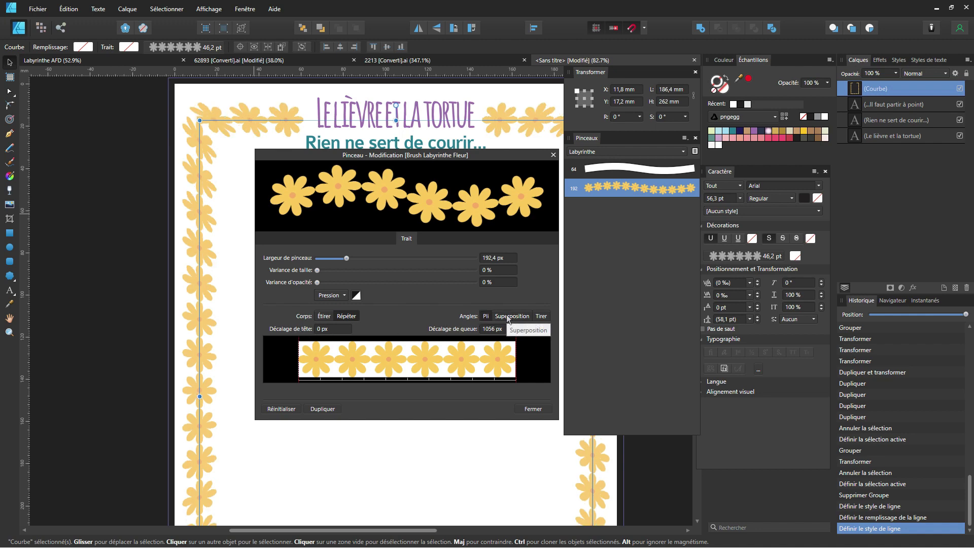
left_click(508, 319)
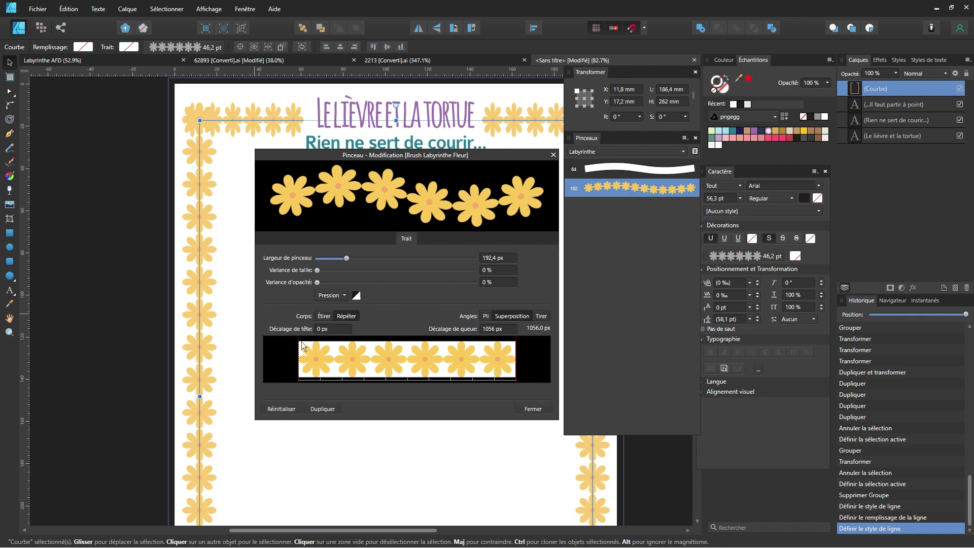
Set the flower brush's head offset to about 164.2 px and its tail offset at the gap between the fourth and fifth flowers.
mouse_move(299, 341)
left_mouse_down()
mouse_move(405, 357)
mouse_move(297, 358)
left_mouse_up()
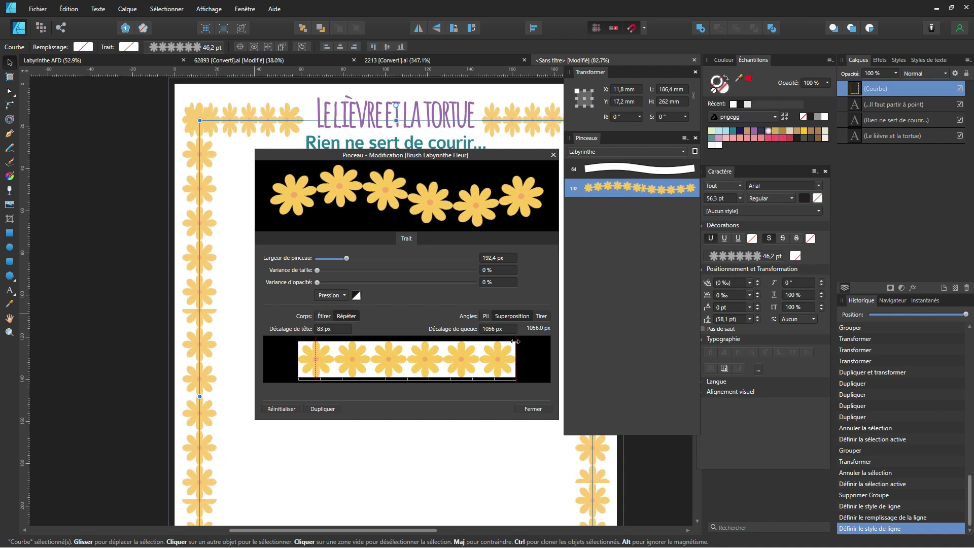
left_click_drag(509, 342, 480, 344)
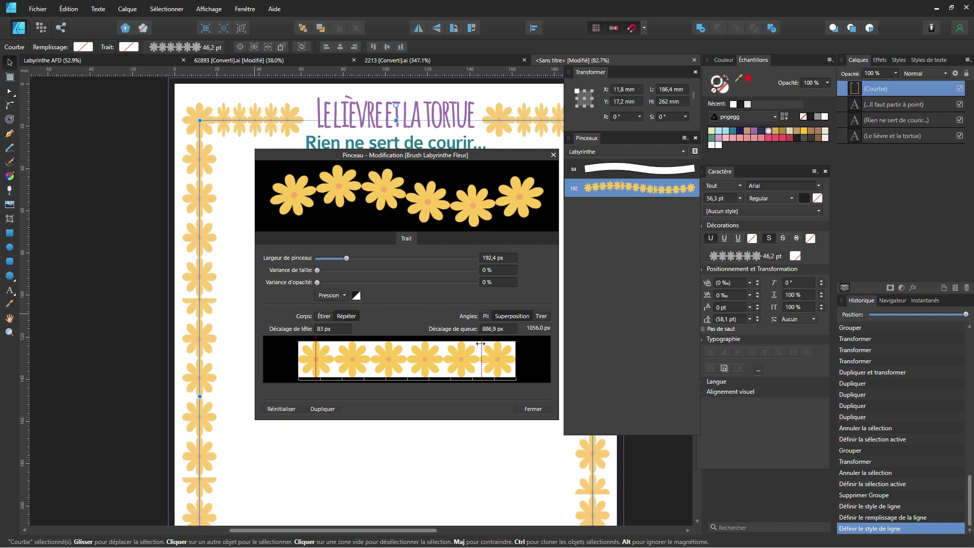
mouse_move(316, 345)
left_mouse_down()
mouse_move(352, 351)
mouse_move(331, 357)
left_mouse_up()
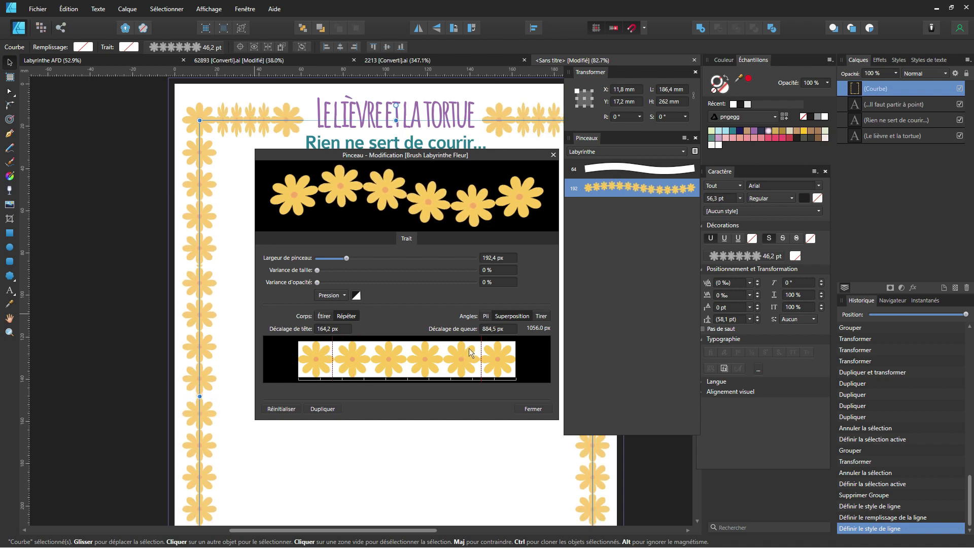
mouse_move(483, 343)
left_mouse_down()
mouse_move(430, 347)
mouse_move(440, 347)
left_mouse_up()
left_click_drag(438, 348, 439, 348)
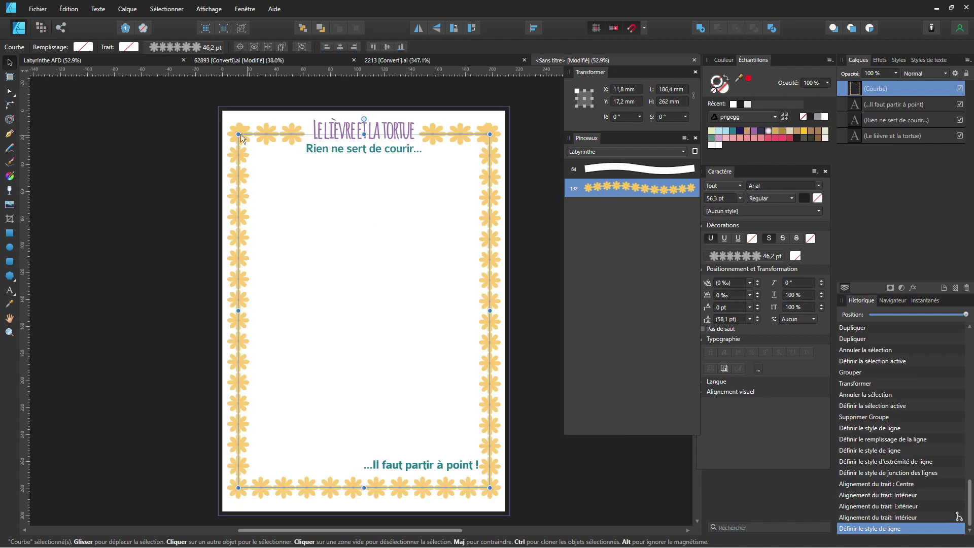
Deselect the border and paint a long S-shaped maze path down the page using the 64 px white double-line brush.
scroll(242, 136, "up", 1)
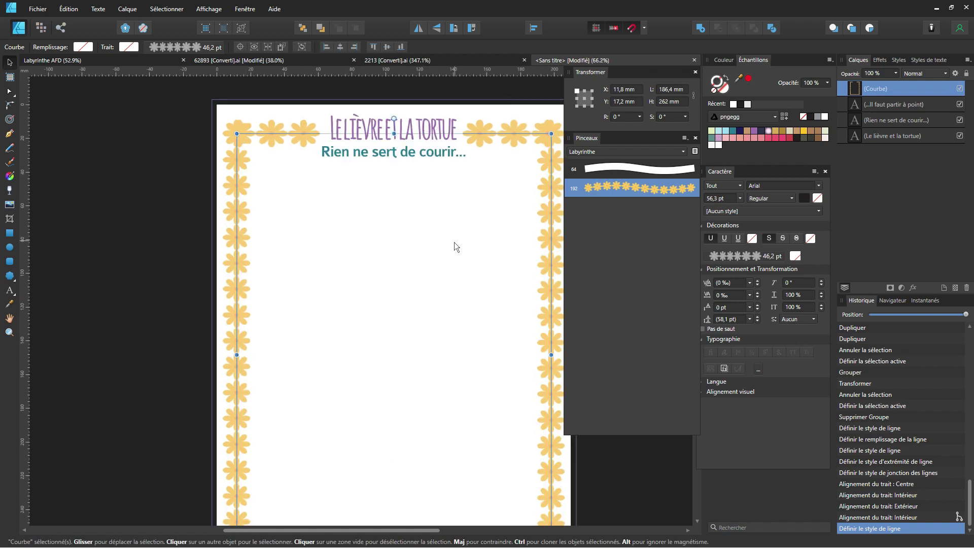
scroll(454, 242, "down", 1)
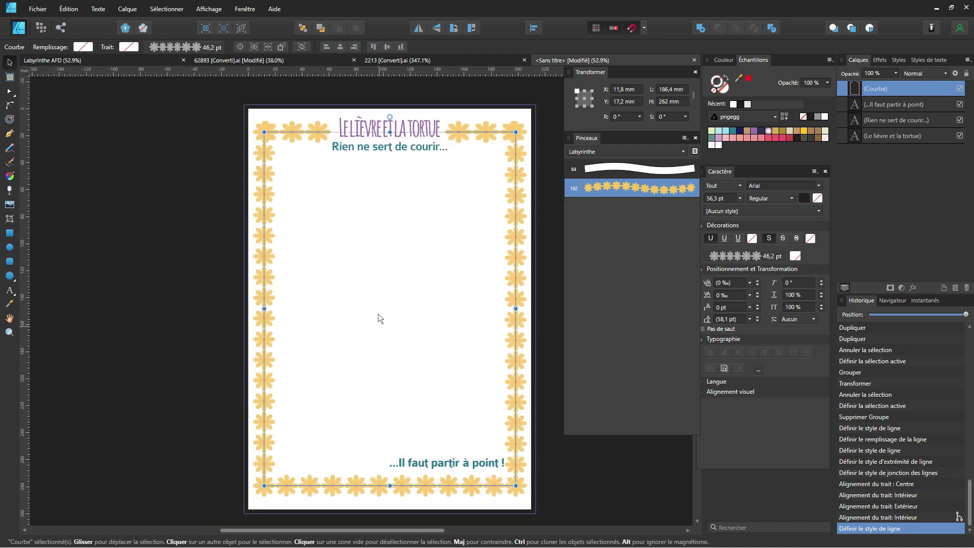
left_click(379, 313)
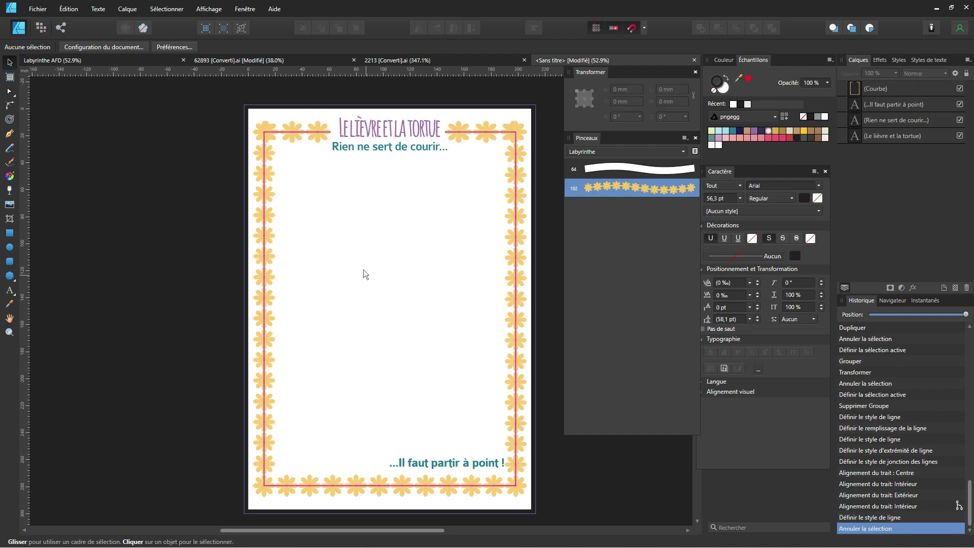
left_click(599, 172)
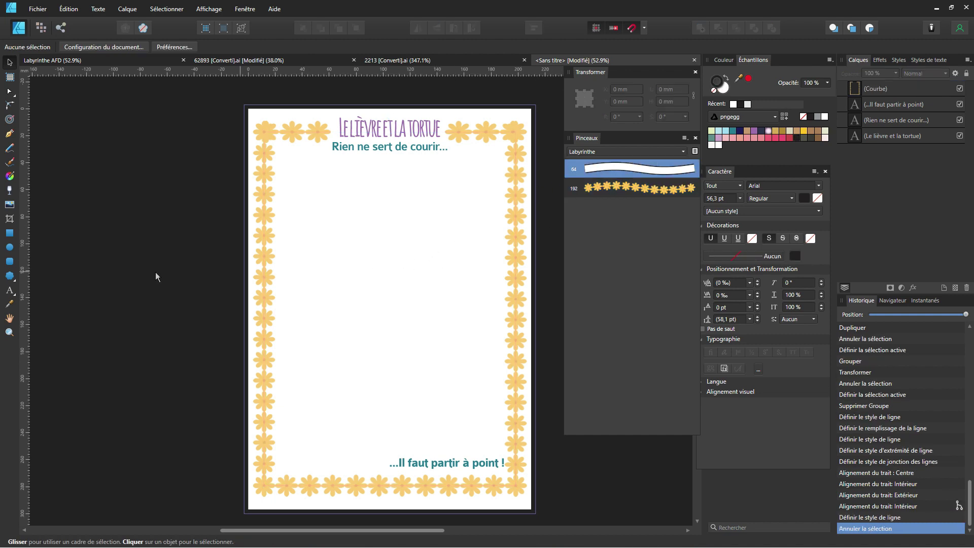
left_click(11, 164)
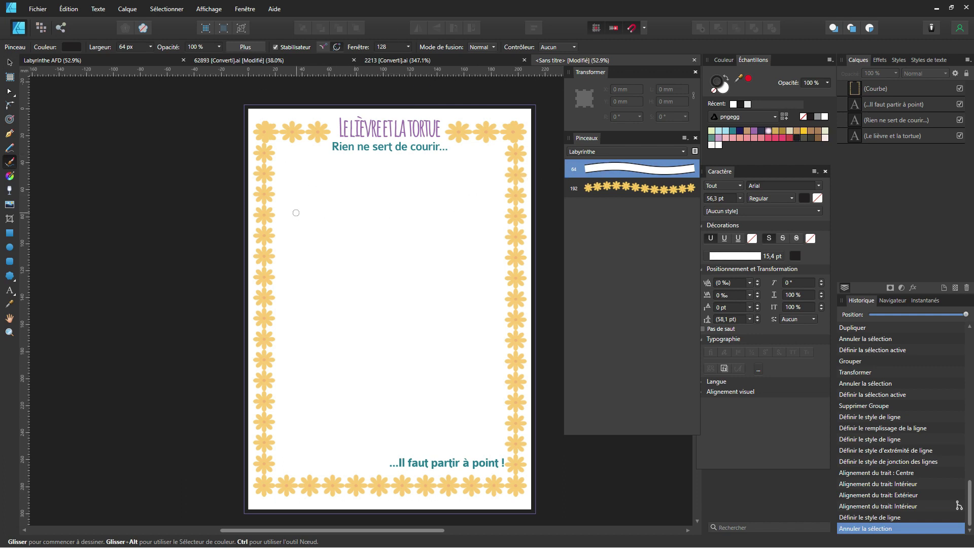
mouse_move(323, 210)
left_mouse_down()
mouse_move(367, 231)
mouse_move(371, 253)
mouse_move(362, 305)
mouse_move(328, 343)
mouse_move(328, 372)
mouse_move(375, 395)
mouse_move(457, 395)
mouse_move(476, 435)
left_mouse_up()
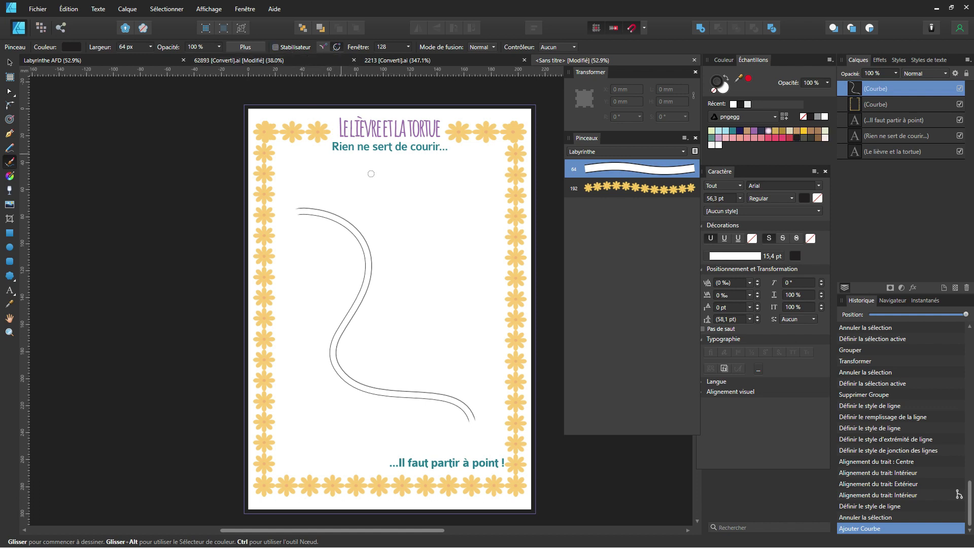
Try a shorter winding path in the upper-right area of the page and undo it.
mouse_move(382, 192)
left_mouse_down()
mouse_move(421, 192)
mouse_move(428, 229)
mouse_move(417, 270)
mouse_move(441, 286)
mouse_move(467, 260)
mouse_move(470, 219)
left_mouse_up()
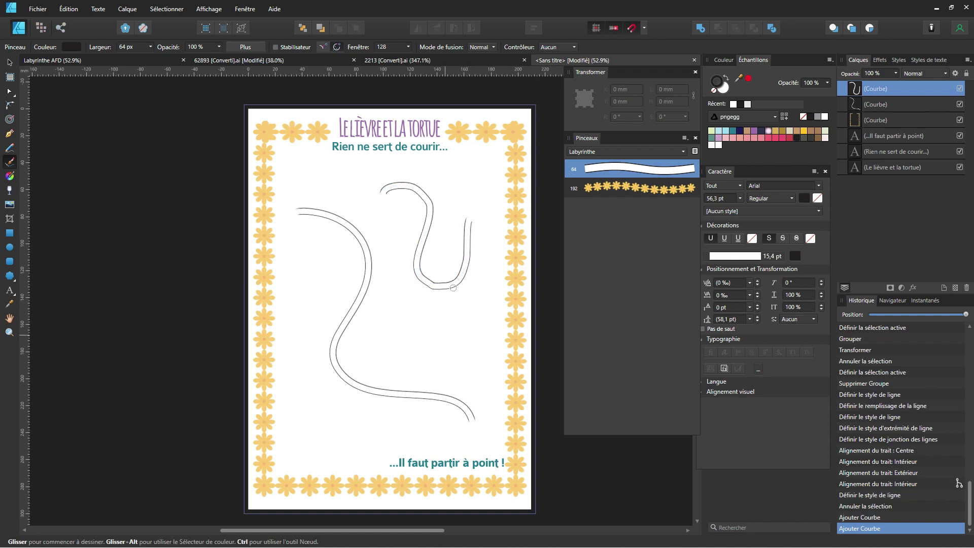
key("ctrl+z")
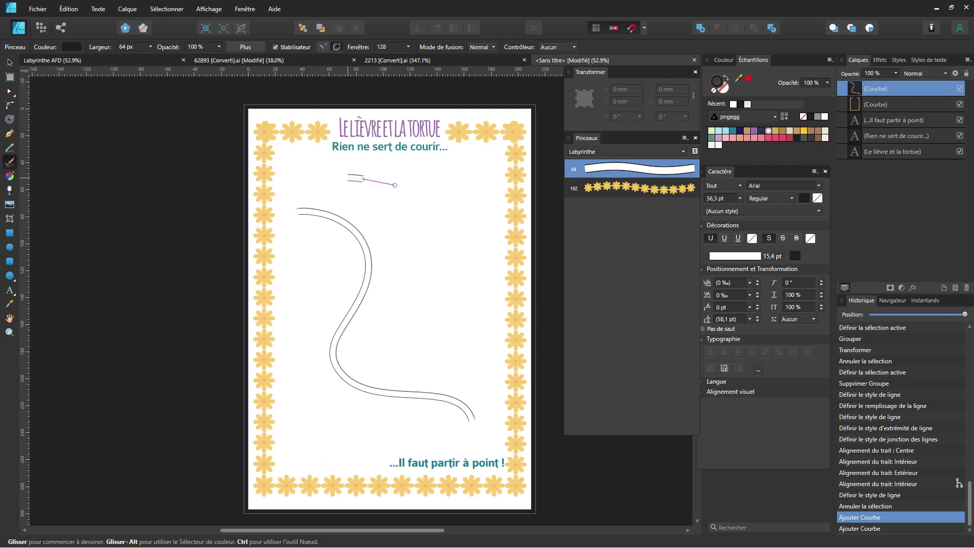
Try a longer U-shaped winding path across the upper-right part of the page, and undo it.
mouse_move(395, 184)
left_mouse_down()
mouse_move(415, 223)
mouse_move(389, 298)
mouse_move(404, 335)
mouse_move(438, 326)
mouse_move(454, 274)
mouse_move(426, 191)
mouse_move(429, 164)
mouse_move(491, 188)
mouse_move(499, 211)
left_mouse_up()
scroll(414, 248, "up", 2)
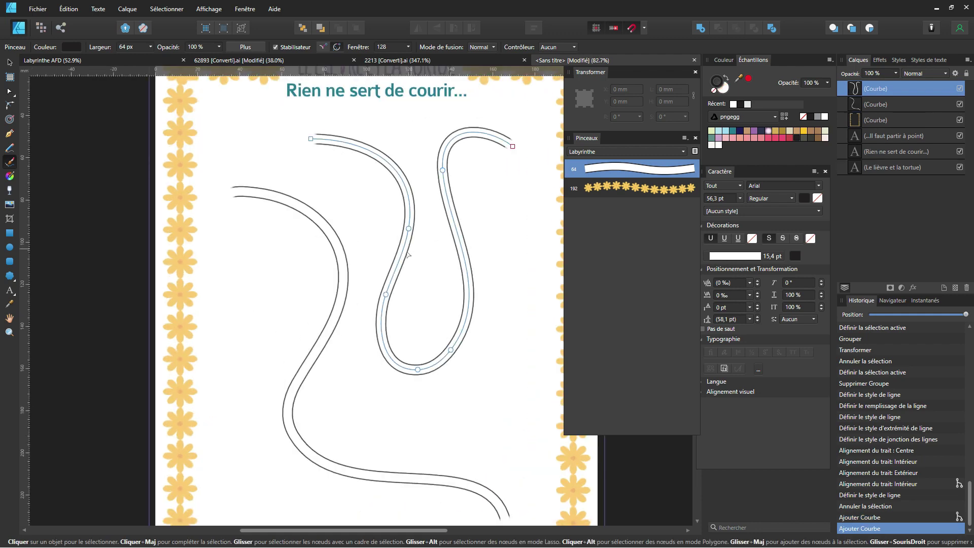
scroll(402, 249, "down", 1)
key("ctrl+z")
scroll(385, 276, "down", 1)
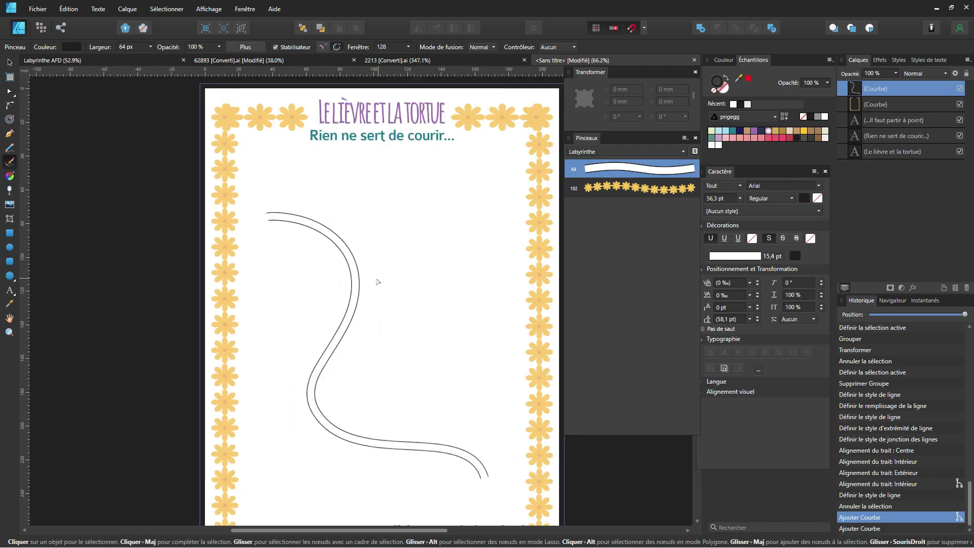
Paint a straight horizontal side path into the S-curve from the left and a wavy branch leaving its middle toward the right.
left_click_drag(262, 300, 376, 294)
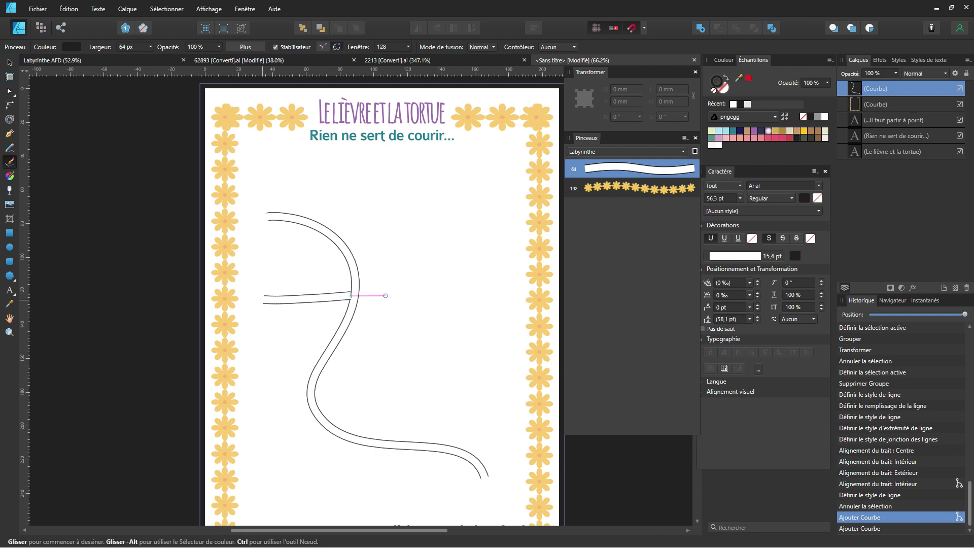
left_click_drag(386, 295, 386, 295)
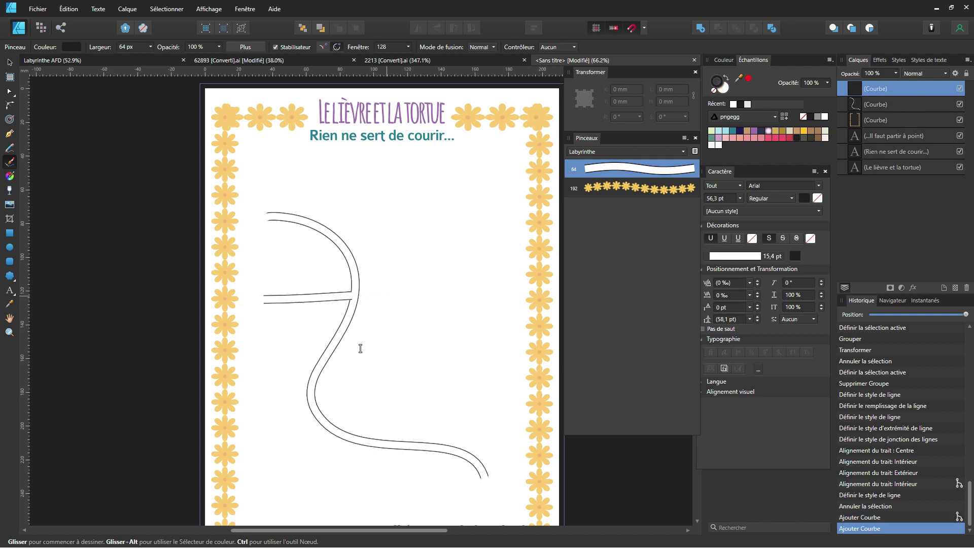
scroll(354, 343, "up", 1)
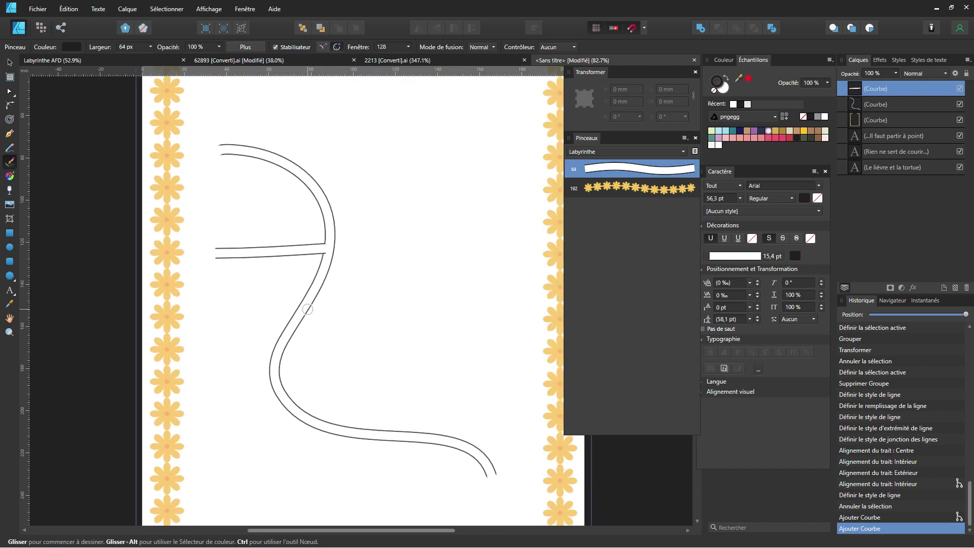
mouse_move(313, 309)
left_mouse_down()
mouse_move(366, 316)
mouse_move(436, 395)
mouse_move(457, 389)
mouse_move(472, 369)
mouse_move(520, 262)
left_mouse_up()
Adjust the wavy branch's start node and its handle so the branch opens cleanly into the S-shaped path.
scroll(284, 318, "up", 2)
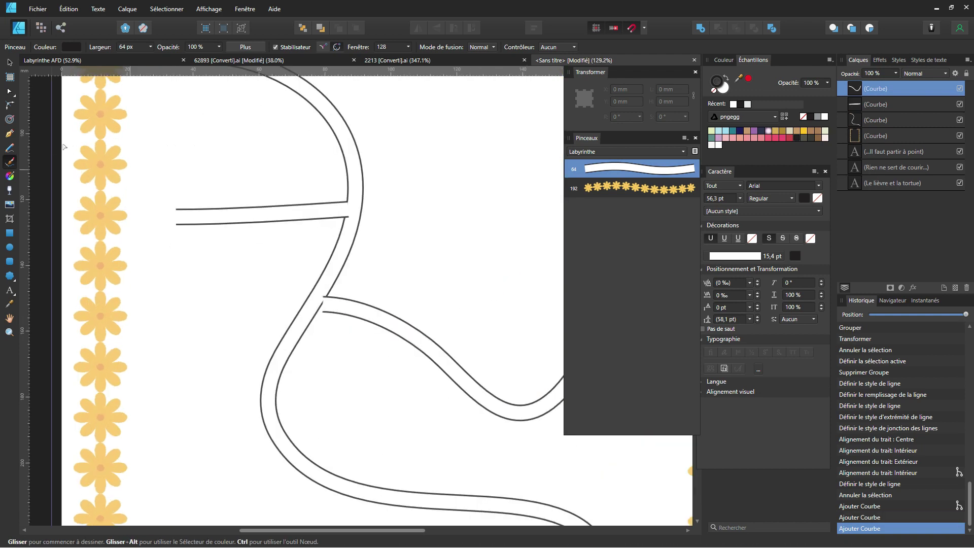
left_click(9, 92)
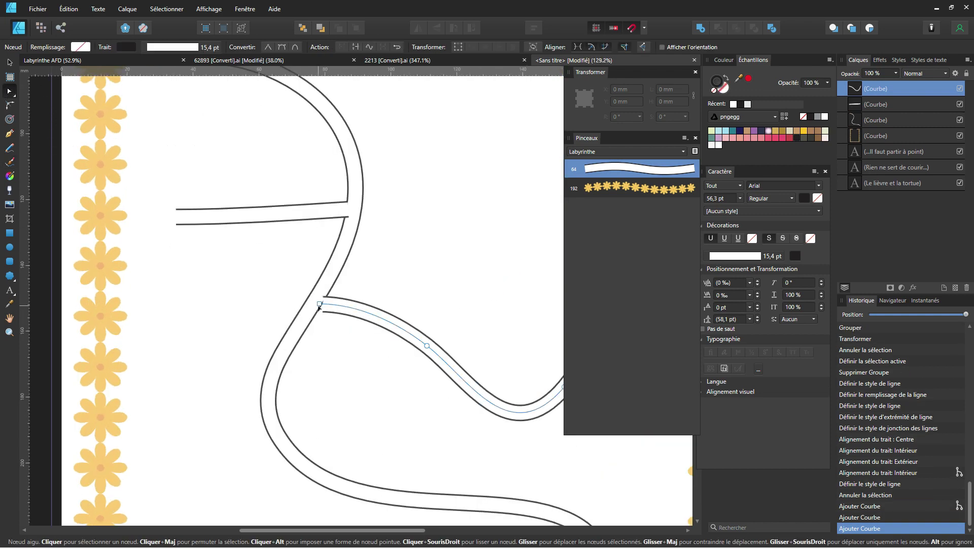
left_click_drag(319, 305, 354, 311)
scroll(331, 308, "up", 4)
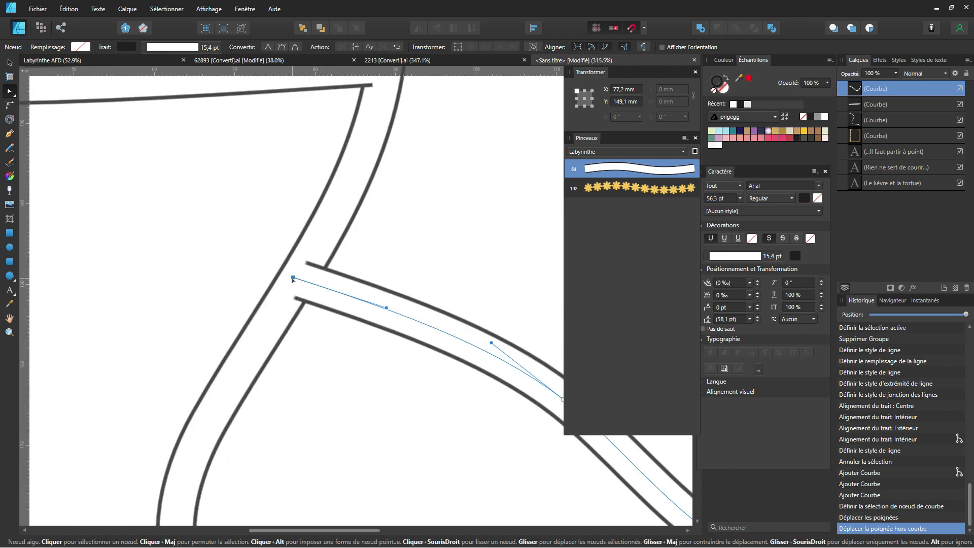
left_click_drag(293, 278, 306, 285)
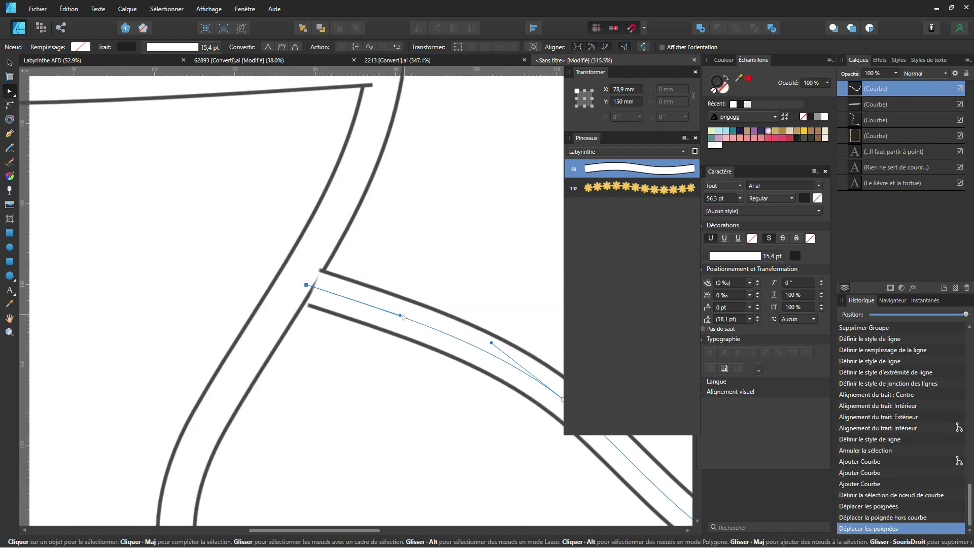
left_click_drag(396, 326, 387, 330)
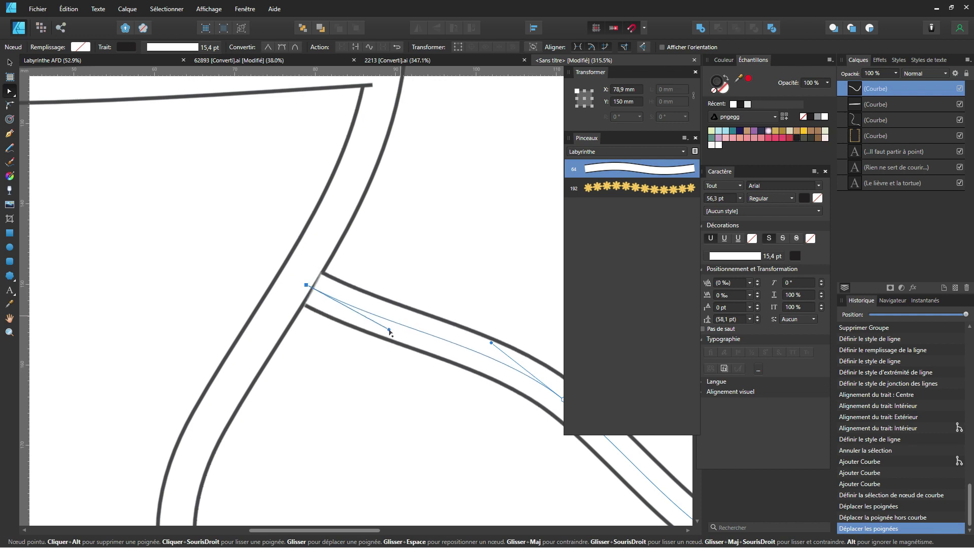
left_click_drag(306, 285, 300, 278)
left_click(319, 352)
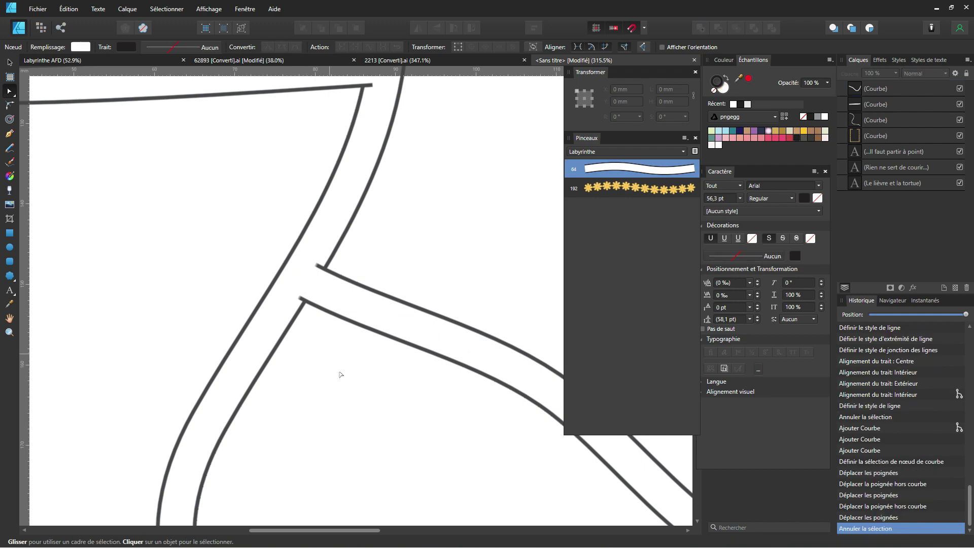
Reshape the wavy branch by shifting its second node slightly, and deselect it.
scroll(341, 374, "down", 5)
scroll(375, 375, "up", 3)
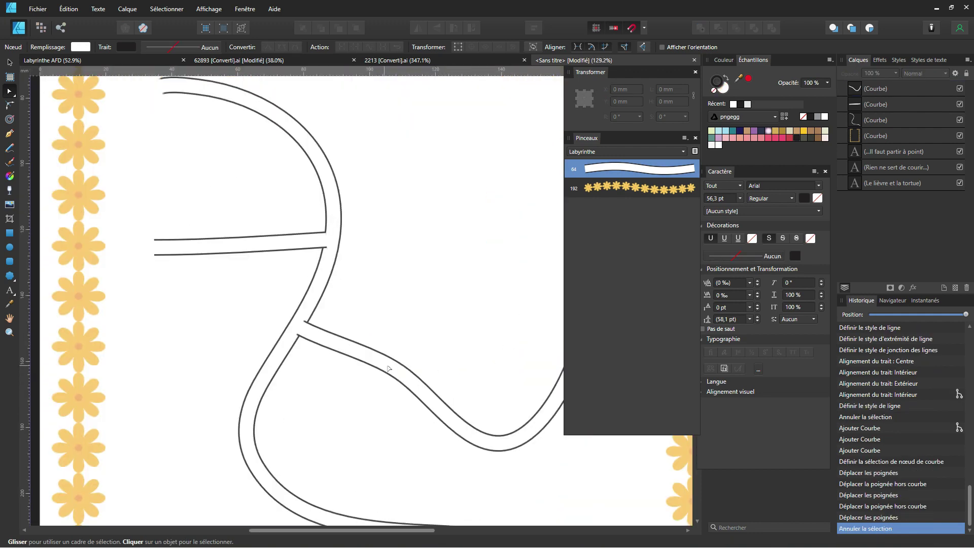
left_click(390, 370)
left_click_drag(414, 363, 412, 357)
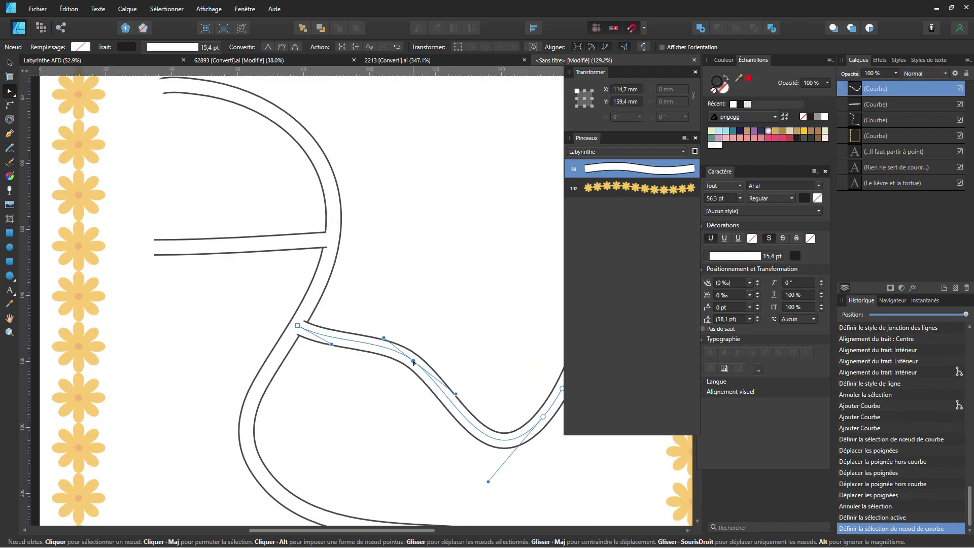
scroll(406, 358, "down", 5)
scroll(374, 351, "up", 2)
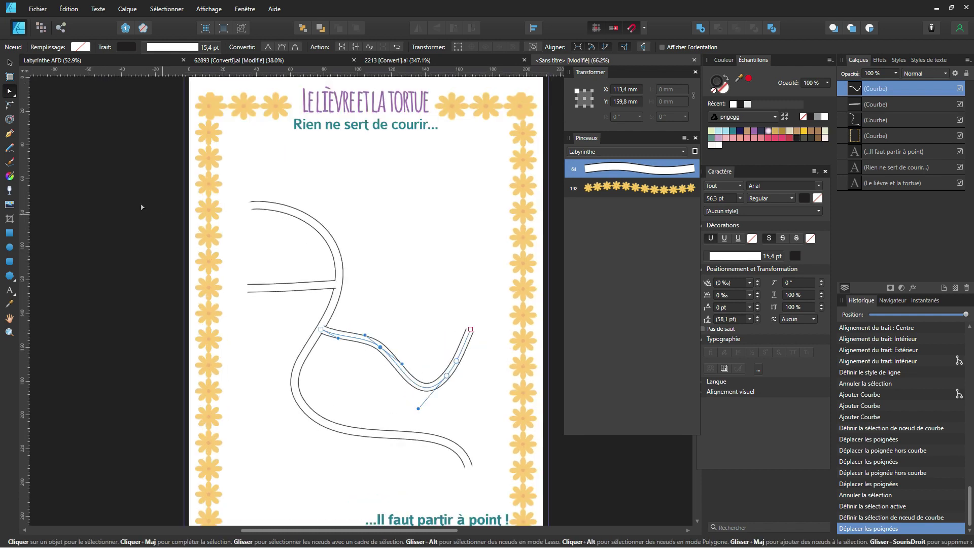
left_click(287, 337)
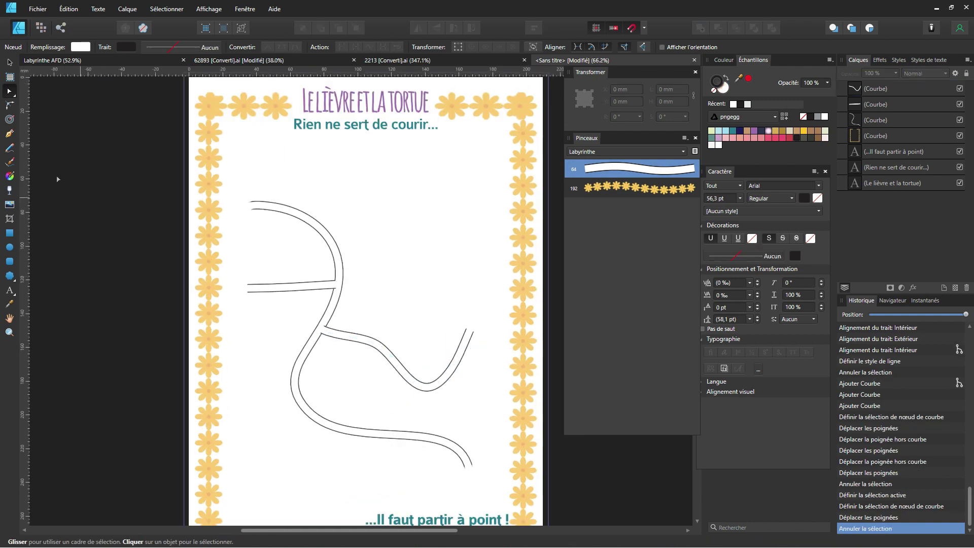
Paint an arched branch from the S-curve's upper bend to the right, and a long path descending from it to the lower page.
left_click(9, 161)
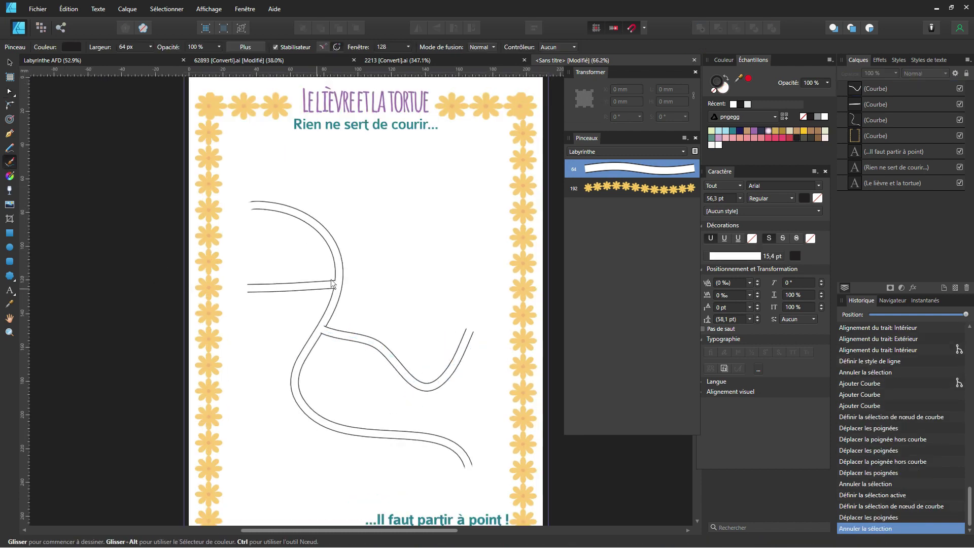
mouse_move(372, 248)
left_mouse_down()
mouse_move(434, 240)
mouse_move(502, 254)
left_mouse_up()
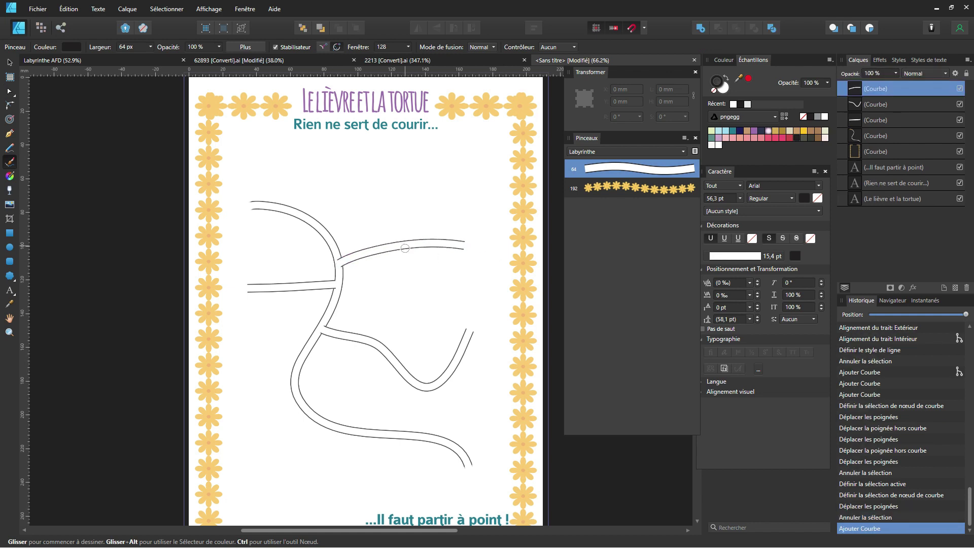
mouse_move(405, 250)
left_mouse_down()
mouse_move(403, 351)
mouse_move(361, 425)
mouse_move(347, 508)
left_mouse_up()
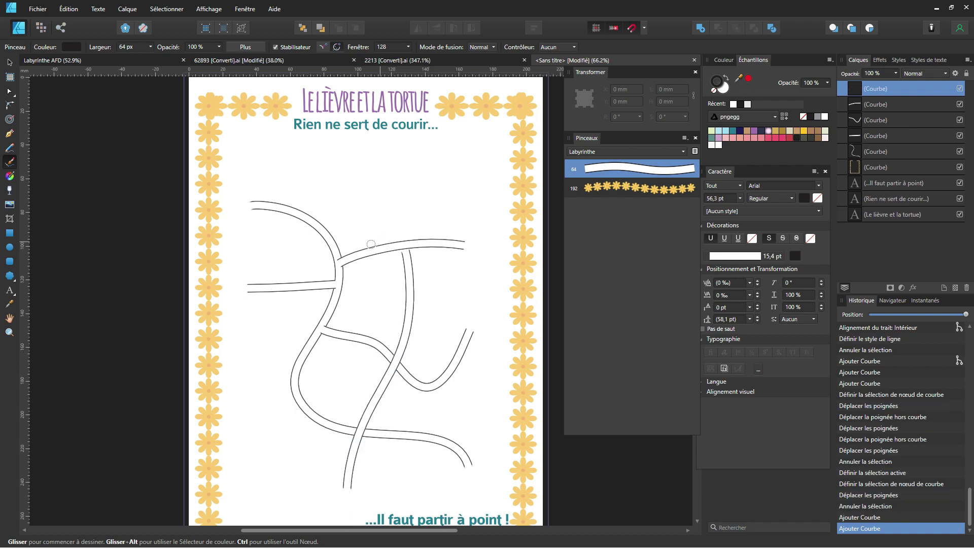
Extend the long descending path upward across the arched branch by moving its top node to about X 120.7 mm, Y 72.8 mm.
left_click(9, 91)
scroll(349, 228, "up", 3)
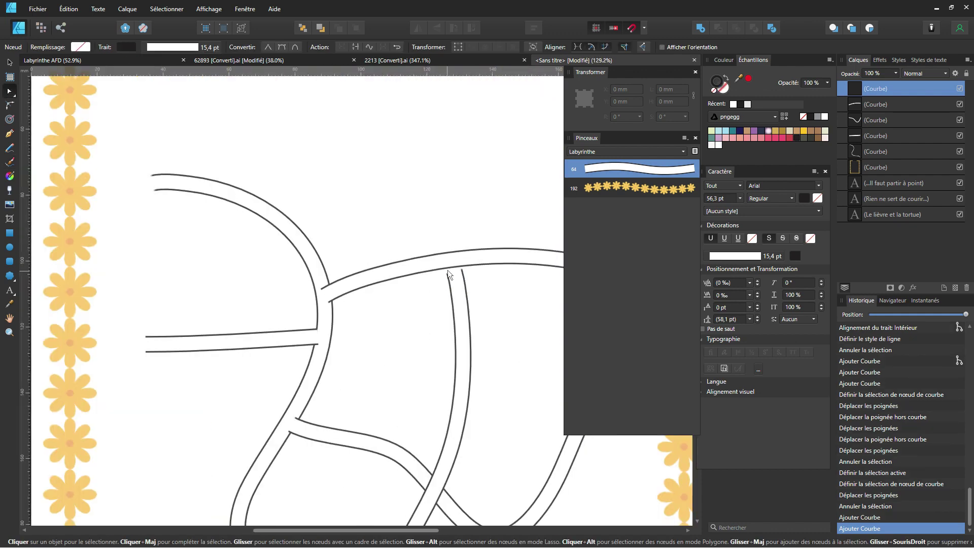
left_click(450, 274)
left_click_drag(454, 263, 429, 171)
scroll(452, 251, "down", 2)
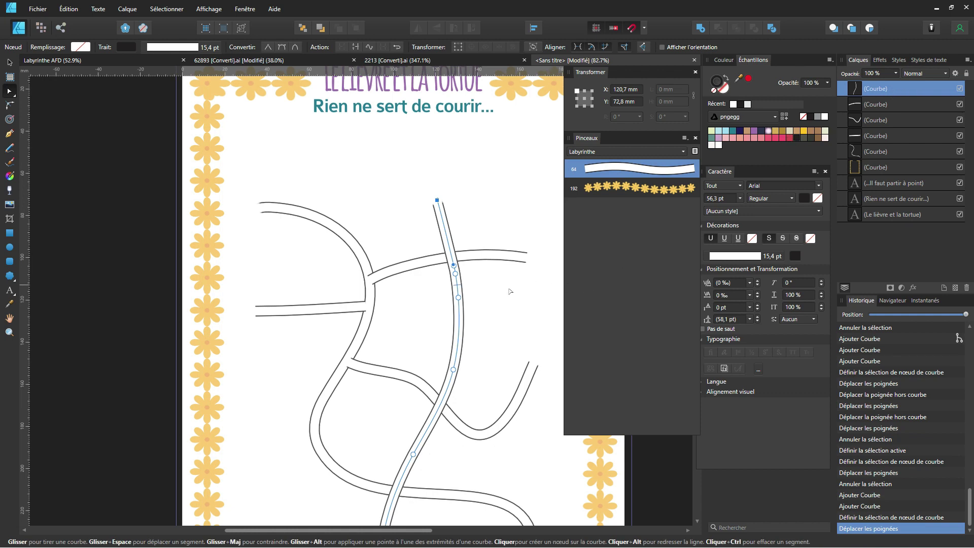
Move the long descending path beneath the arched branch in the layer order, and deselect it.
left_click(884, 91)
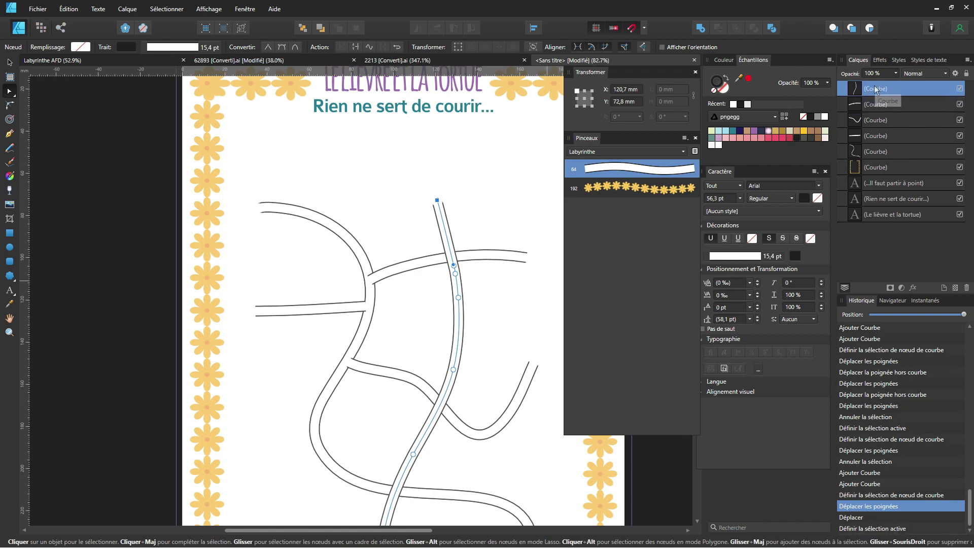
left_click_drag(880, 92, 880, 120)
left_click(468, 279)
scroll(466, 282, "down", 2)
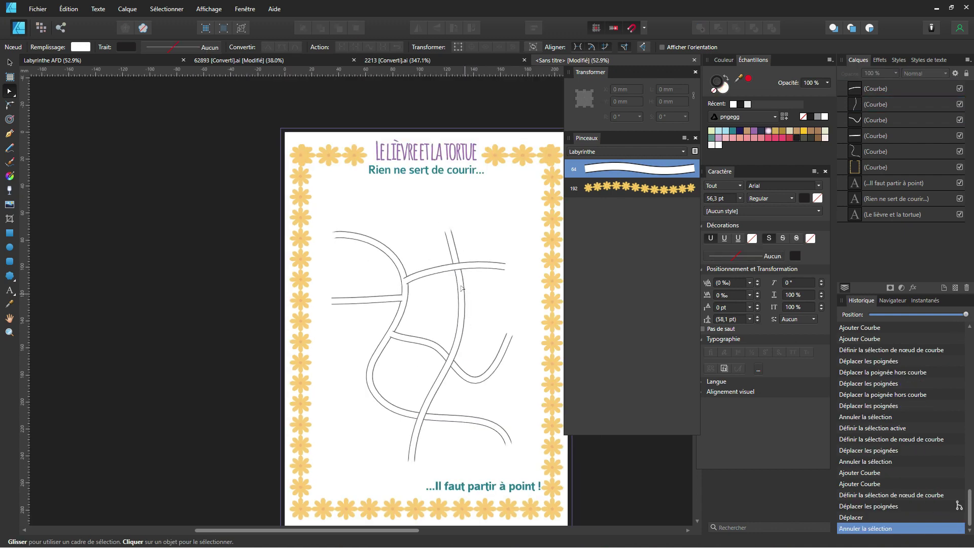
left_click_drag(464, 282, 406, 278)
scroll(424, 312, "up", 1)
scroll(425, 313, "down", 1)
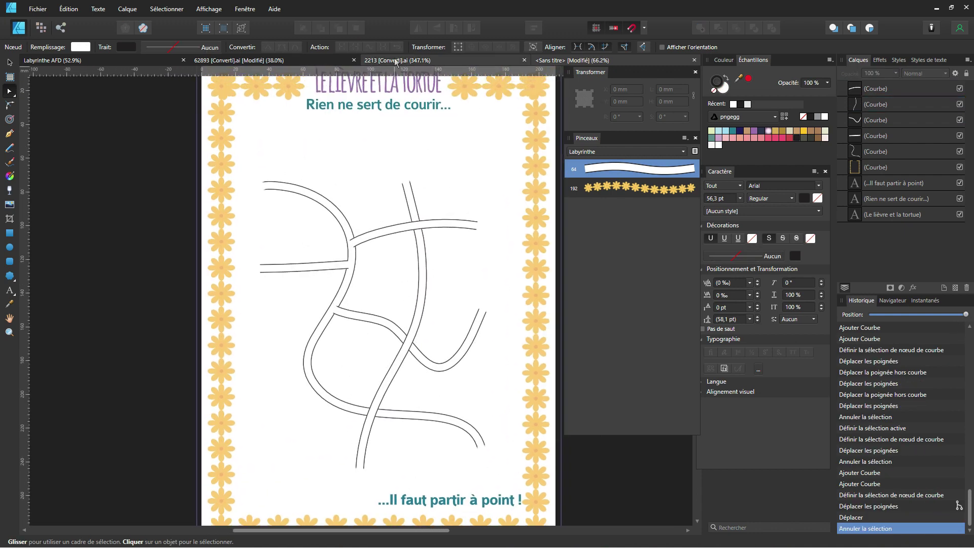
Switch to the 2213 document and group the separate pieces of the grey hare and of the tortoise with the FINISH ribbon.
left_click(396, 61)
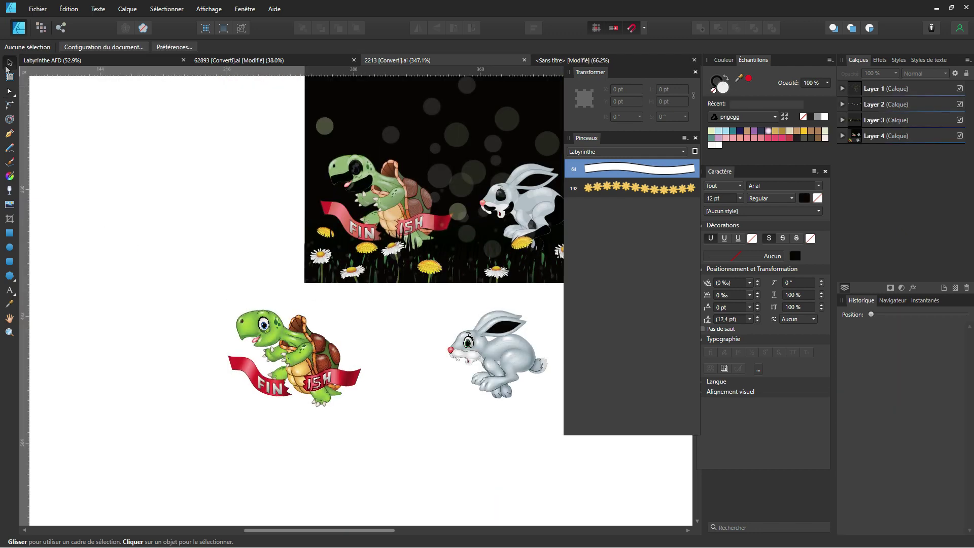
left_click(547, 396)
key("ctrl+g")
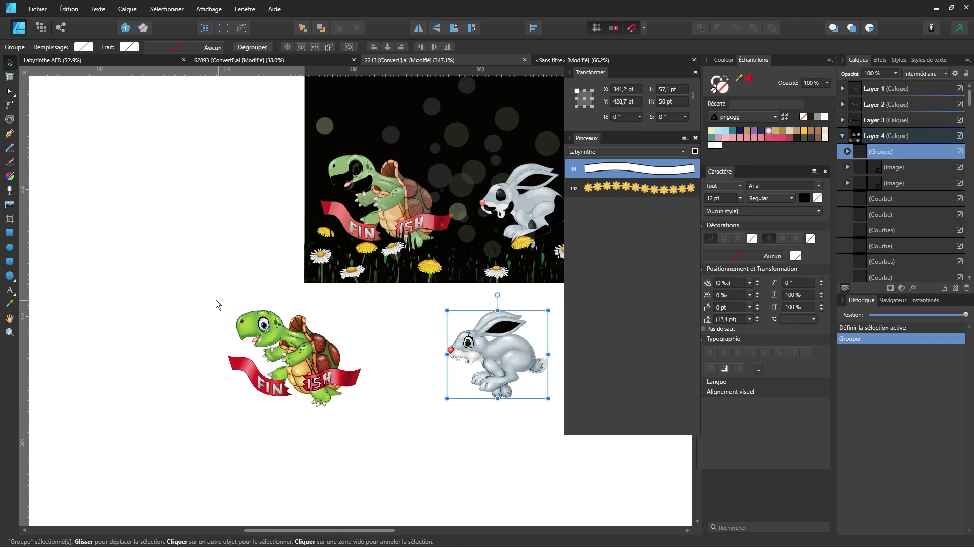
left_click_drag(216, 300, 392, 423)
key("ctrl+g")
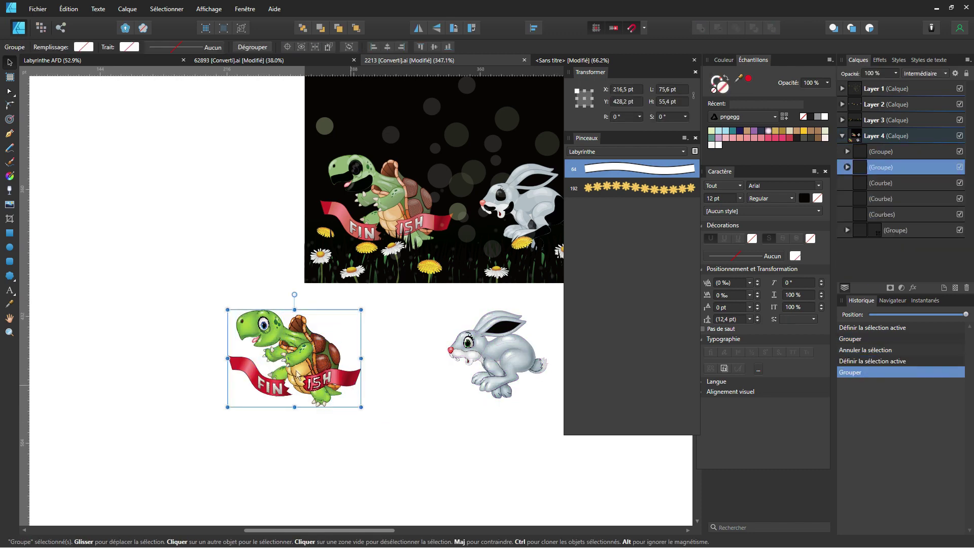
Copy the hare and tortoise groups together and paste them into the untitled maze page.
left_click(207, 315)
left_click_drag(197, 300, 569, 437)
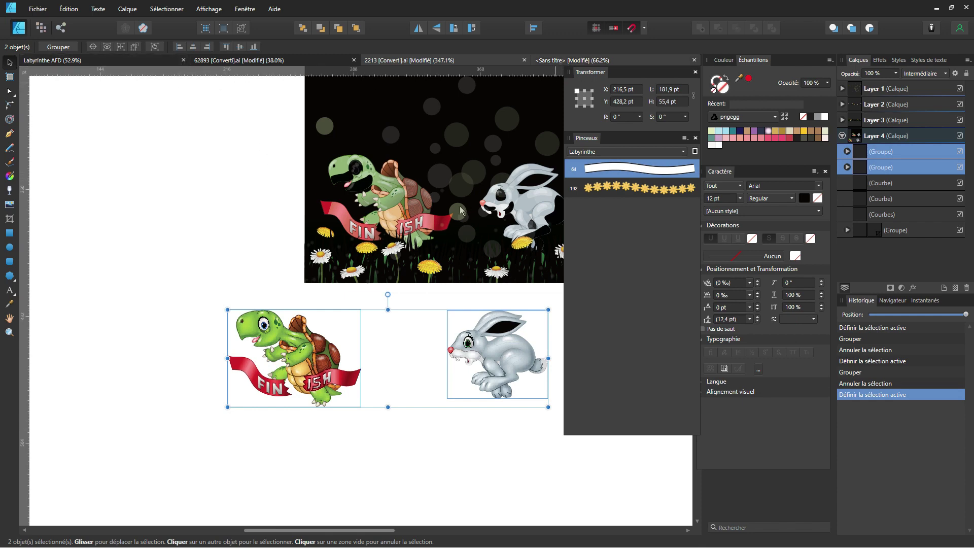
key("ctrl+v")
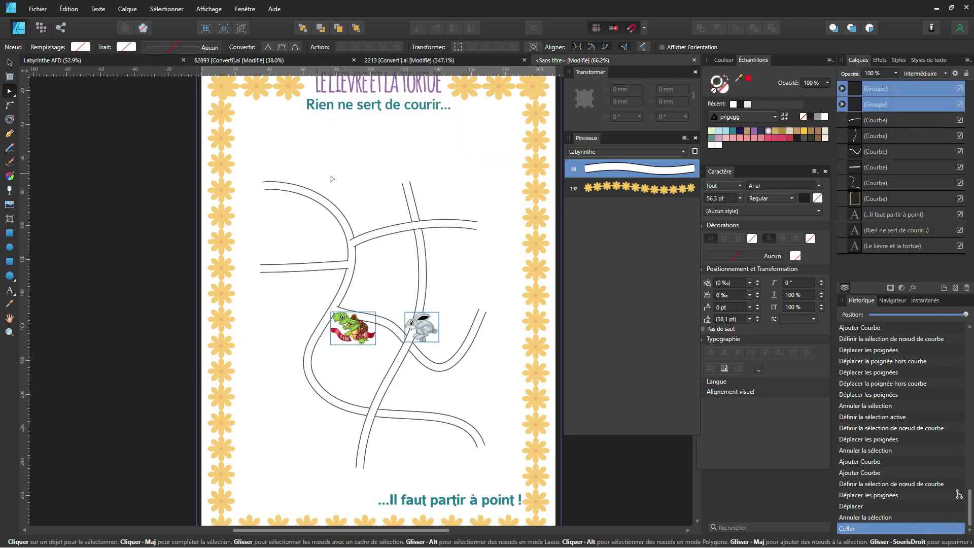
Place the tortoise at the lower-right end of the S-shaped path, enlarged to about 40.6 × 29.7 mm.
left_click(353, 369)
left_click_drag(356, 332, 457, 395)
key("v")
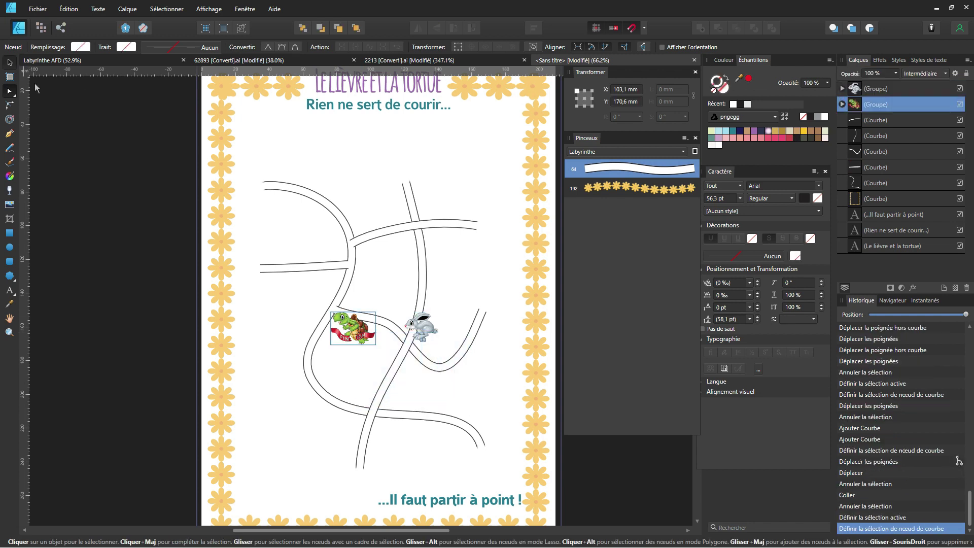
left_click_drag(361, 331, 518, 437)
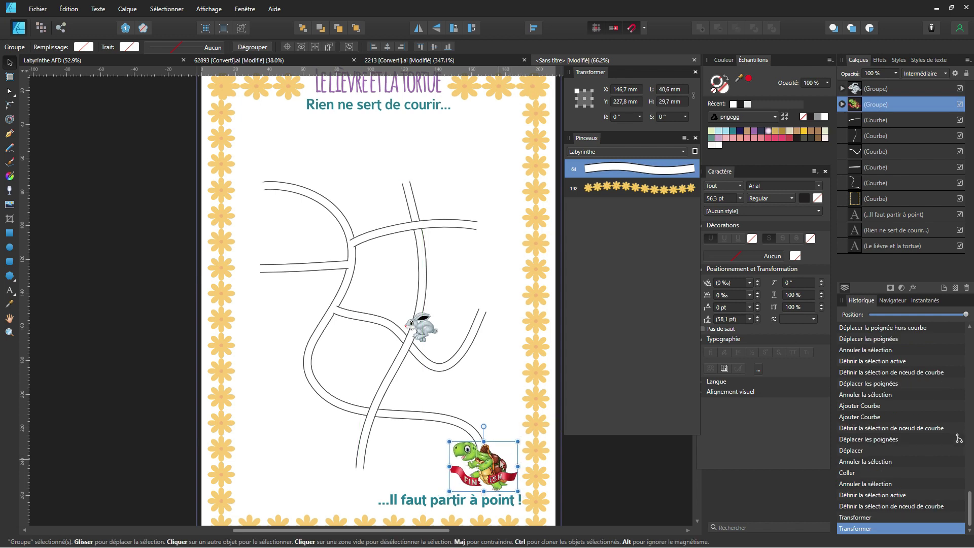
Place the hare at the S-shaped path's upper-left start, enlarged to about 33 × 28.9 mm and flipped horizontally.
left_click(426, 331)
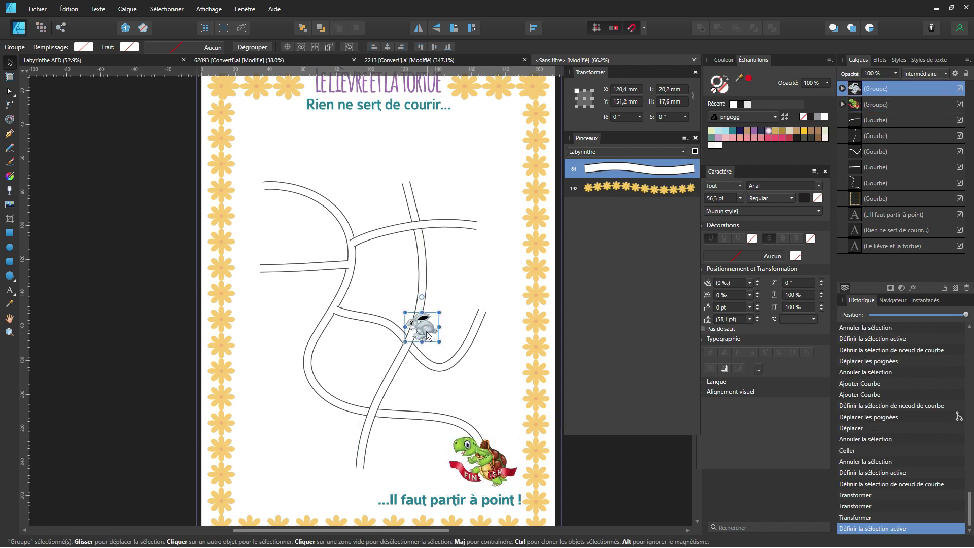
left_click_drag(325, 189, 270, 180)
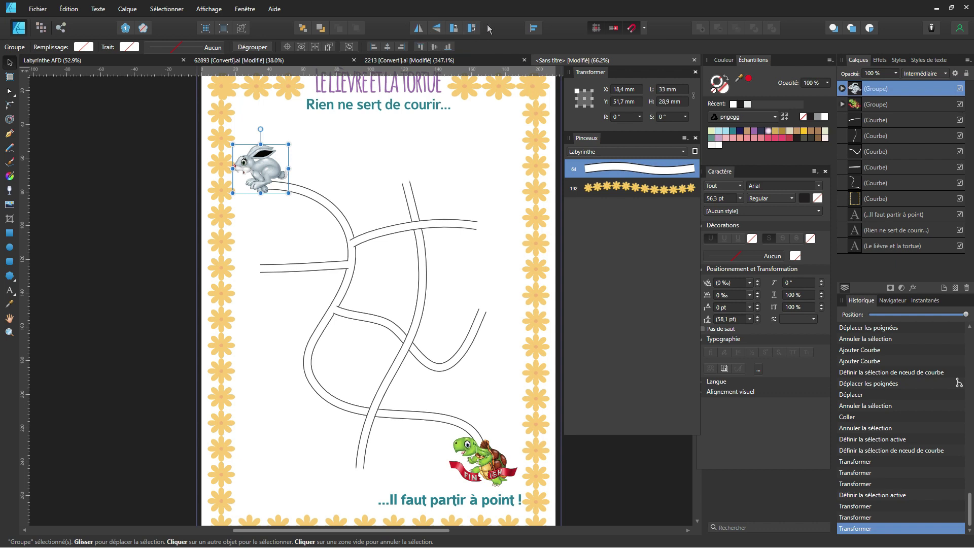
left_click(417, 29)
scroll(272, 186, "up", 2)
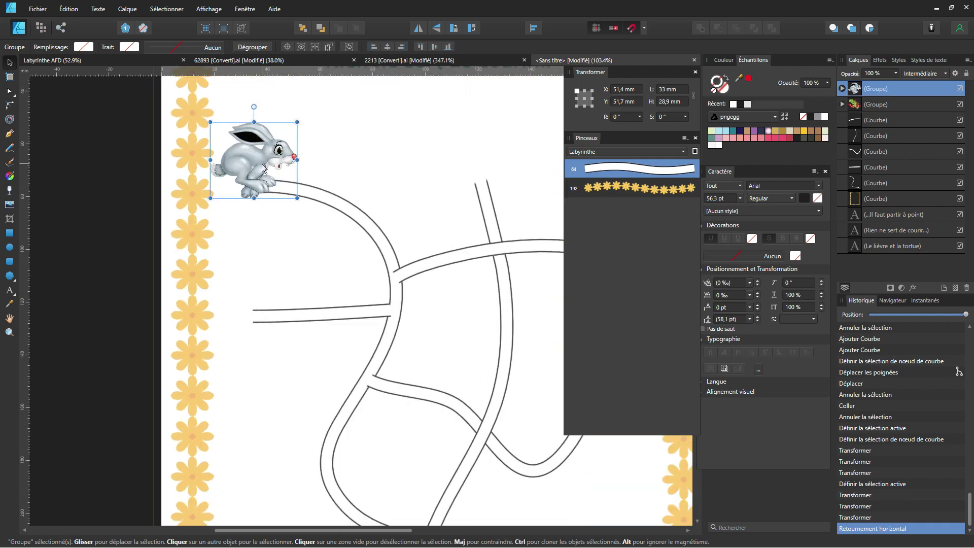
left_click_drag(295, 125, 293, 126)
Add a node to the S-shaped path just past the hare's feet and break the curve there.
left_click(316, 195)
key("a")
scroll(299, 193, "up", 1)
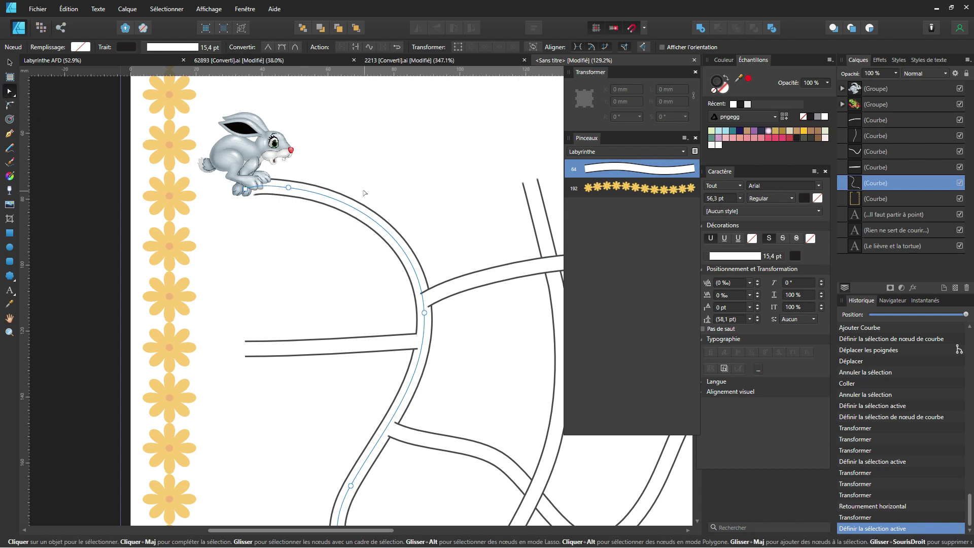
left_click(299, 189)
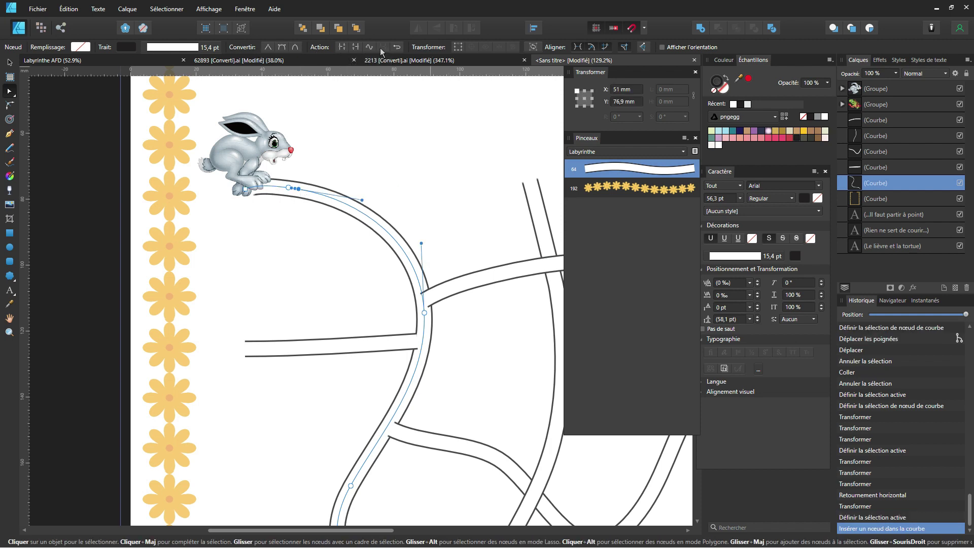
left_click(343, 47)
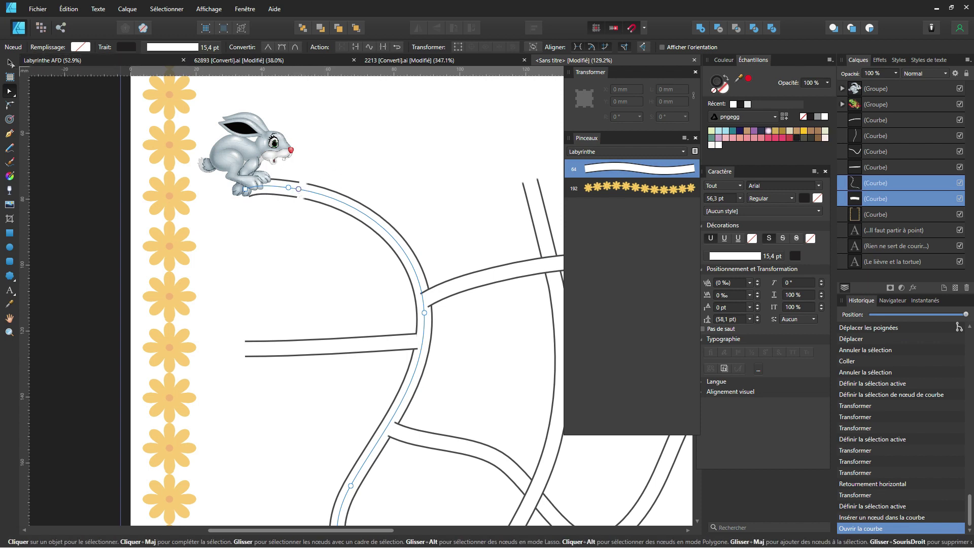
Delete the short detached piece of path under the hare's feet.
left_click(10, 63)
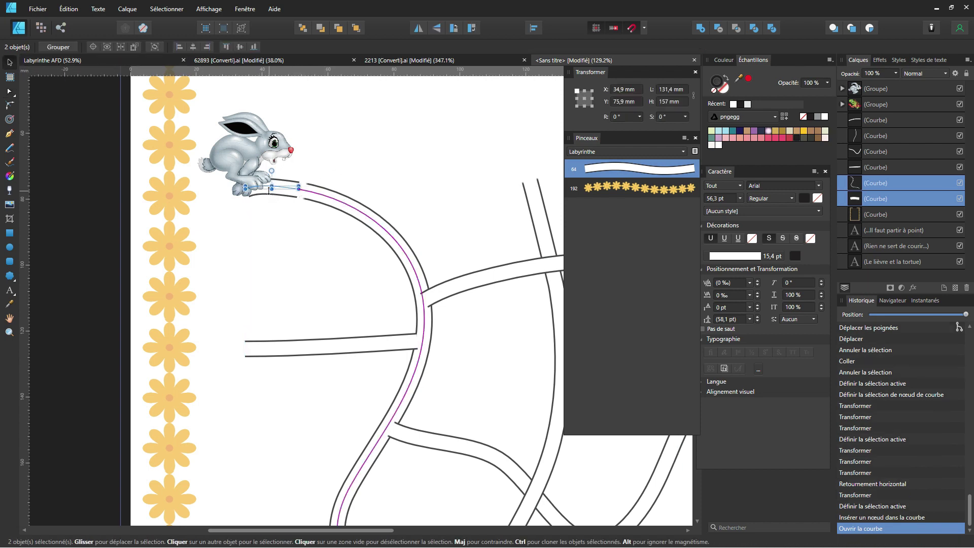
left_click(271, 191)
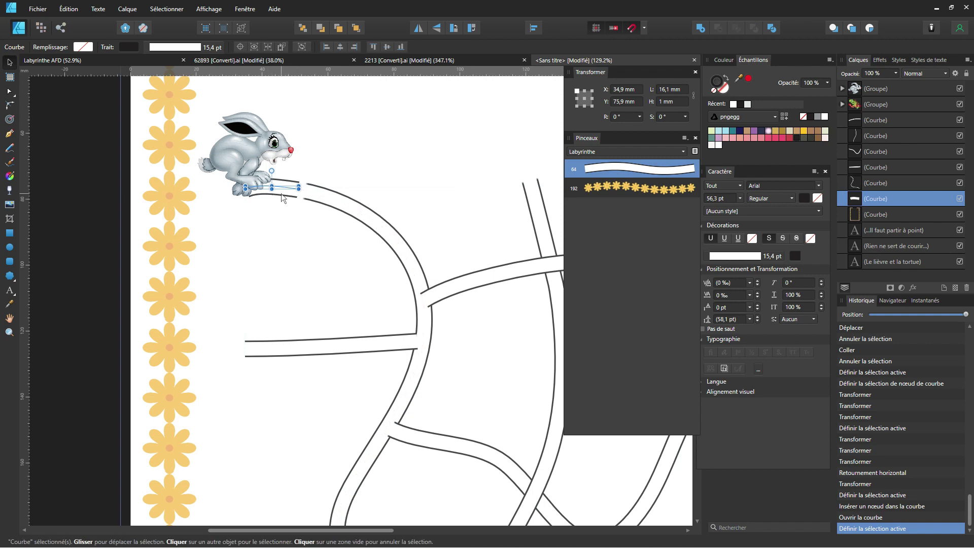
key("Delete")
scroll(311, 195, "down", 1)
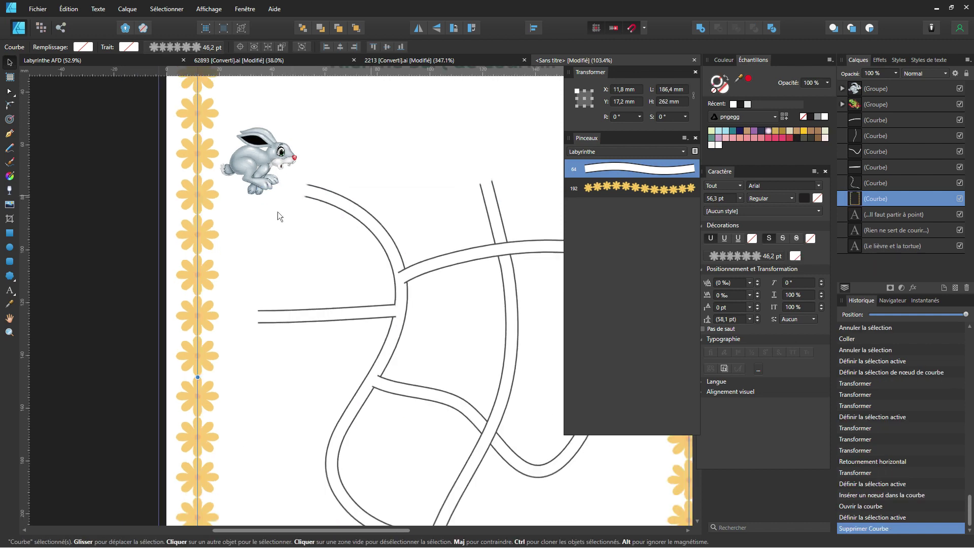
Draw a short straight Pen line from beside the hare's front feet to the path opening, ending at about X 52.3, Y 76.9 mm.
left_click(9, 134)
scroll(315, 198, "up", 2)
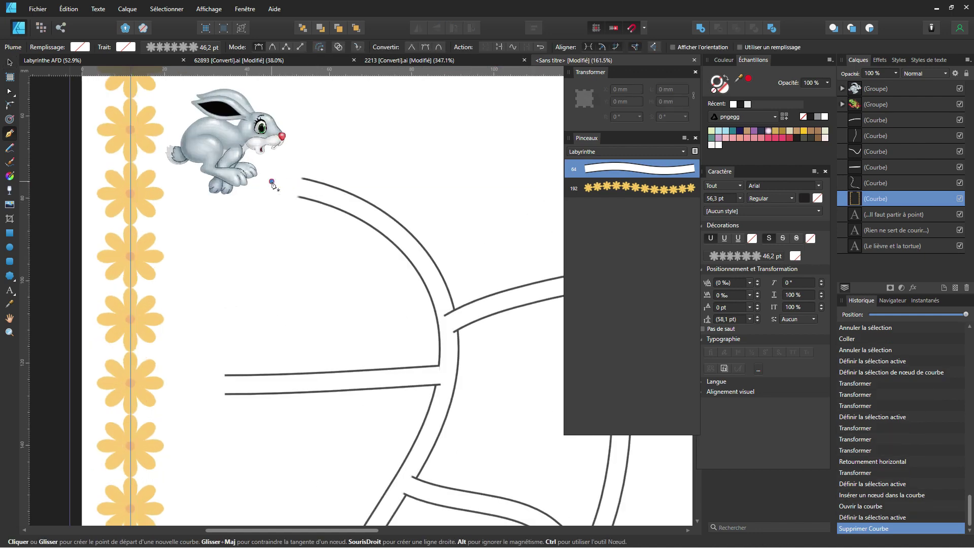
left_click(272, 181)
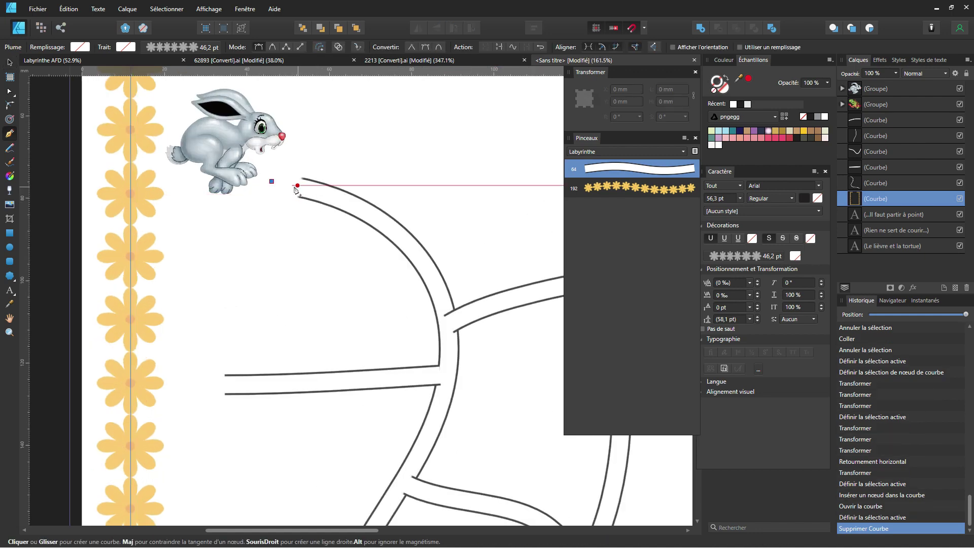
scroll(295, 190, "up", 1)
left_click(297, 185)
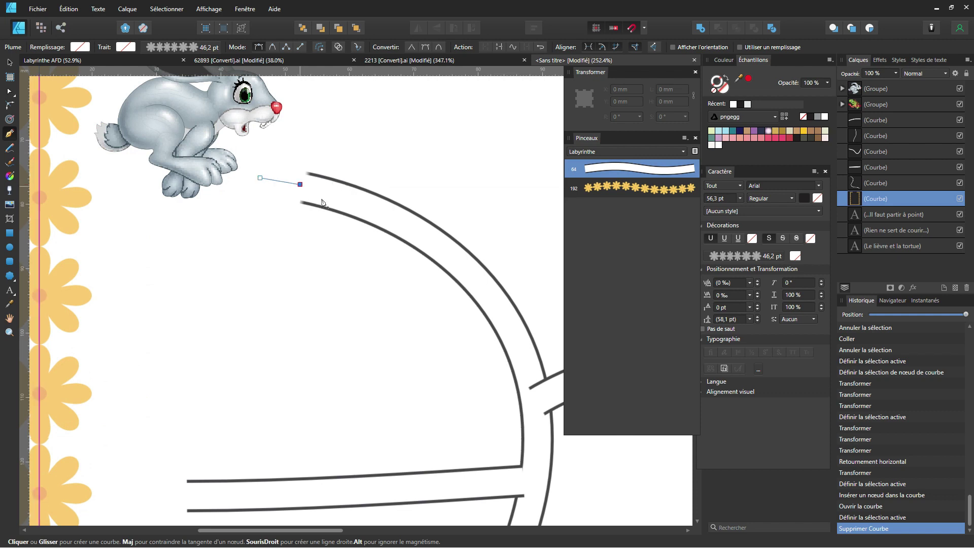
Give the short line beside the hare a "Triangle, grande" arrowhead at its end.
left_click(766, 258)
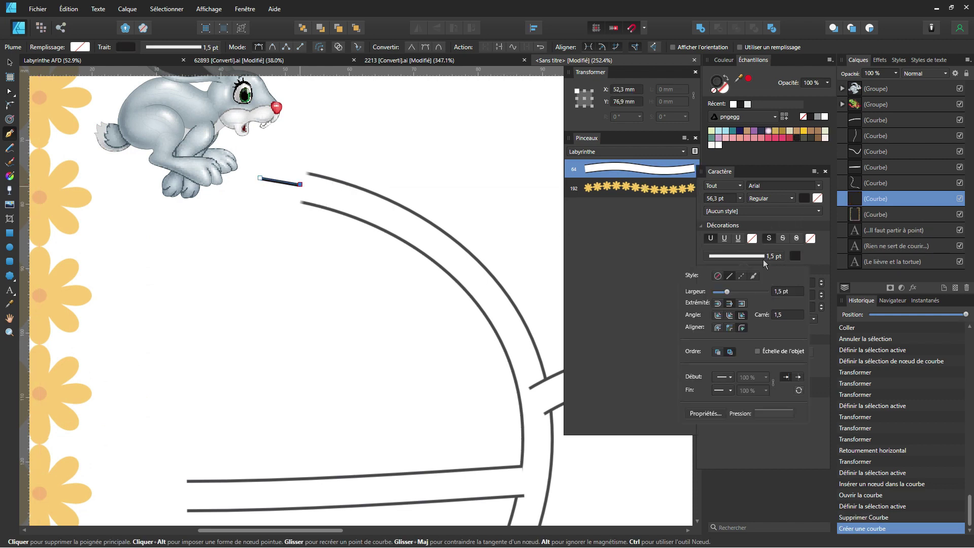
left_click(731, 391)
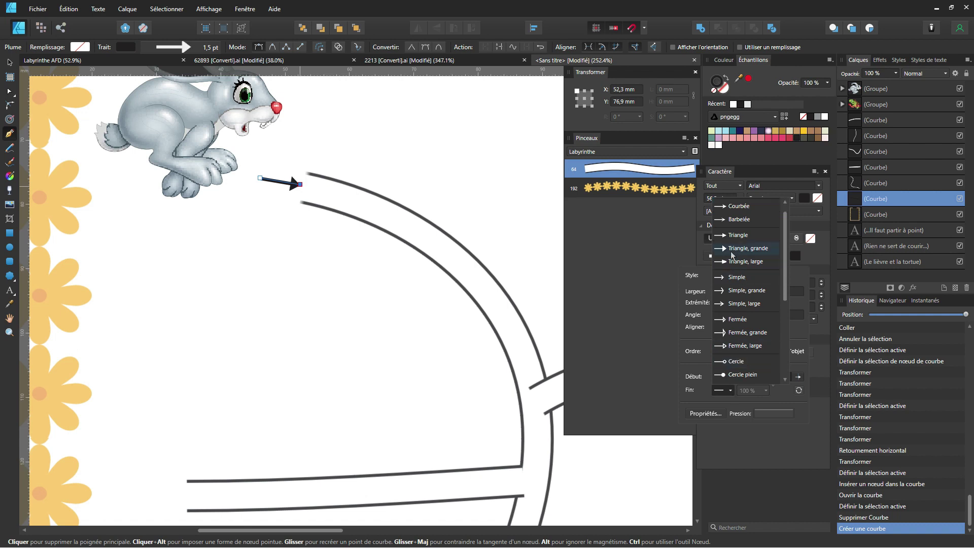
left_click(732, 249)
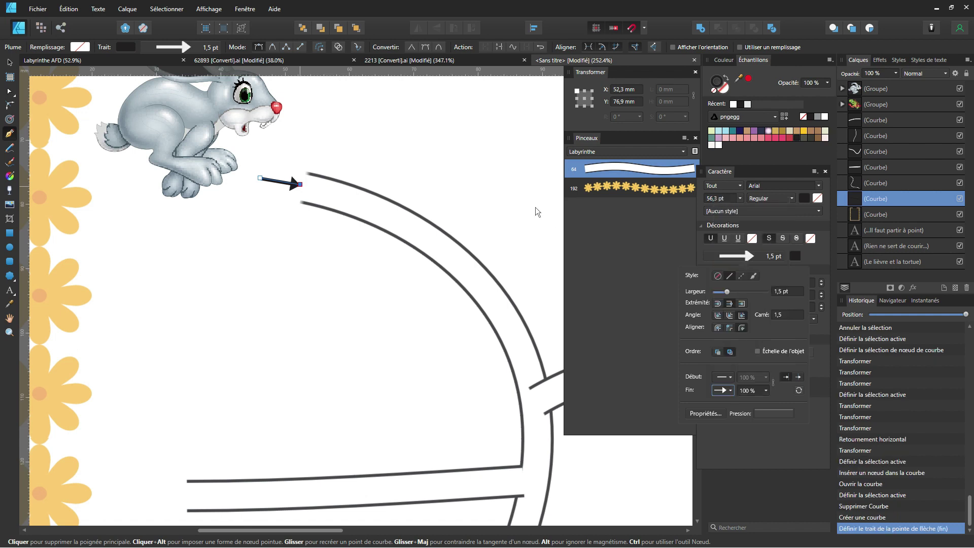
Set the arrow's stroke width to 1.9 pt, colour it purple and deselect it.
left_click(772, 258)
left_click(751, 257)
left_click_drag(729, 294, 727, 293)
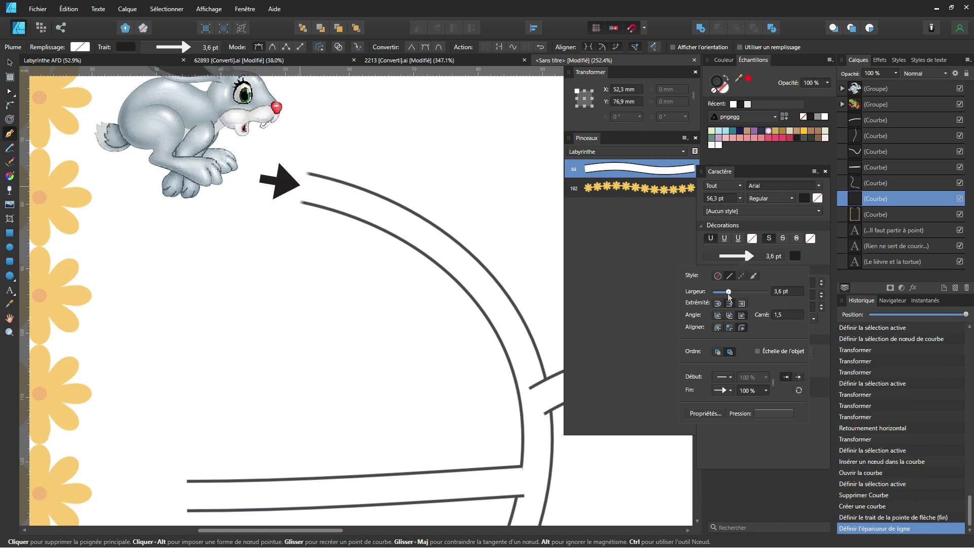
left_click(756, 135)
scroll(378, 234, "down", 5)
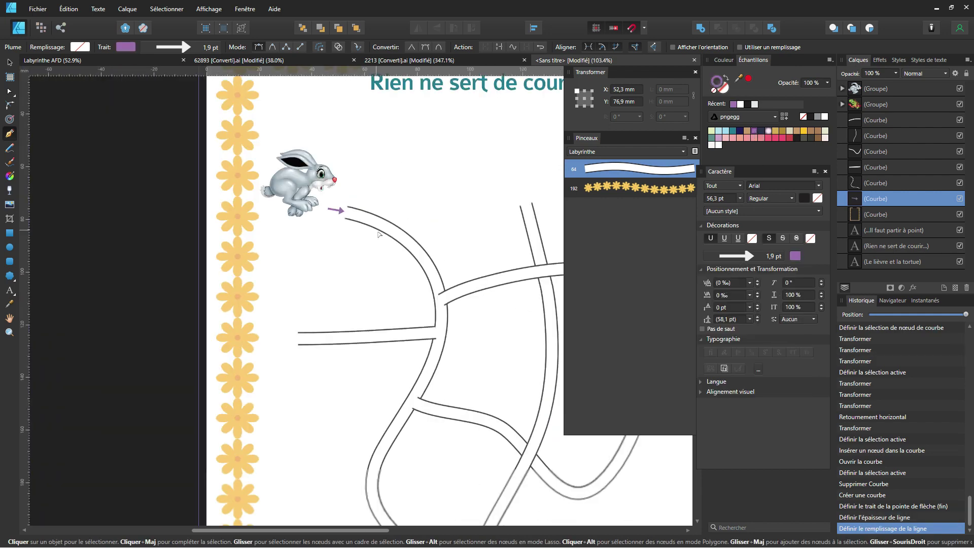
scroll(378, 235, "down", 4)
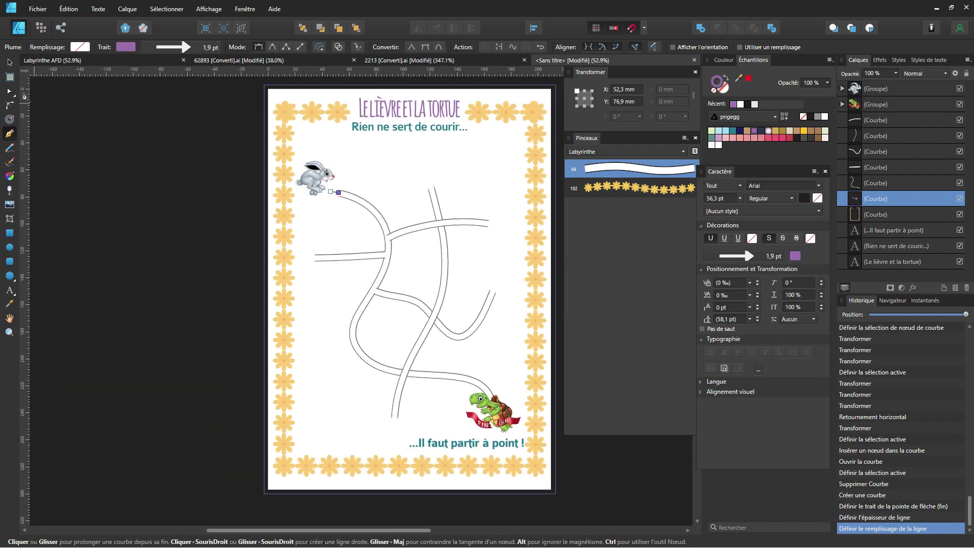
left_click(10, 63)
left_click(156, 218)
Move the tortoise slightly down, to about X 146.1, Y 230.3 mm, just above the closing phrase.
scroll(302, 229, "up", 2)
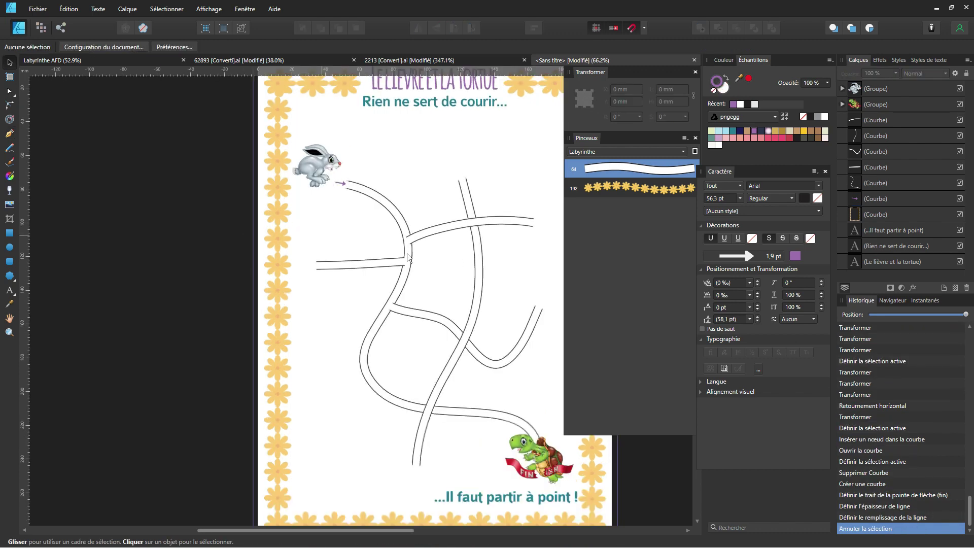
scroll(381, 251, "down", 1)
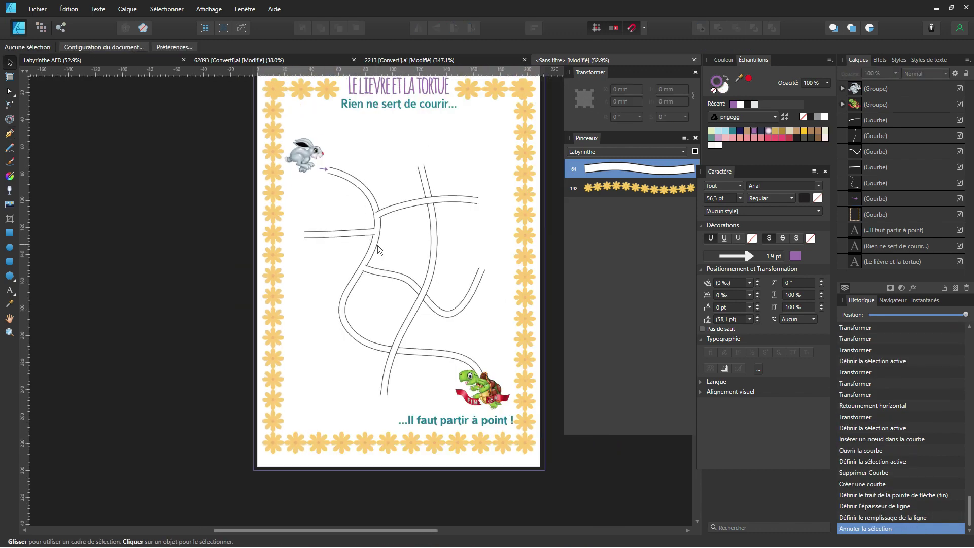
scroll(489, 401, "up", 2)
left_click(488, 400)
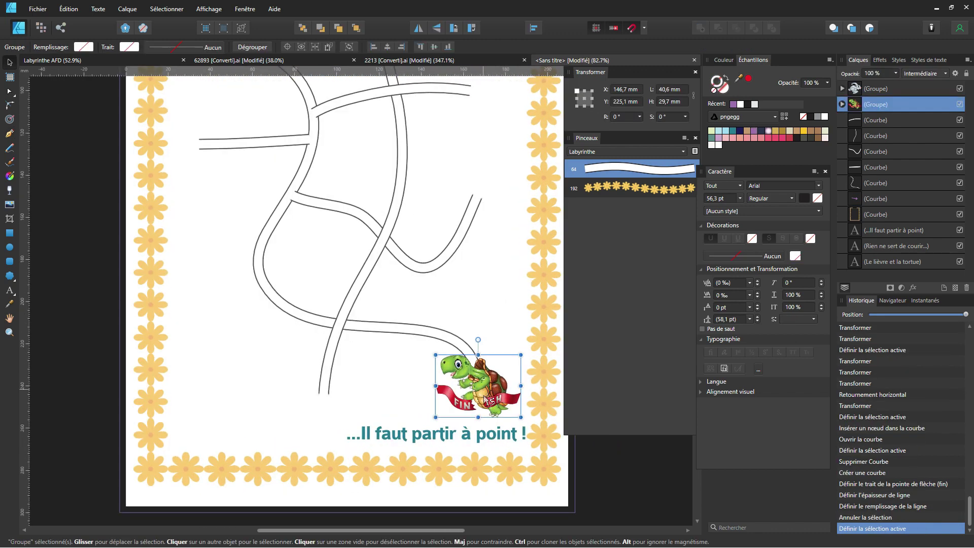
left_click_drag(486, 400, 485, 408)
scroll(441, 388, "down", 1)
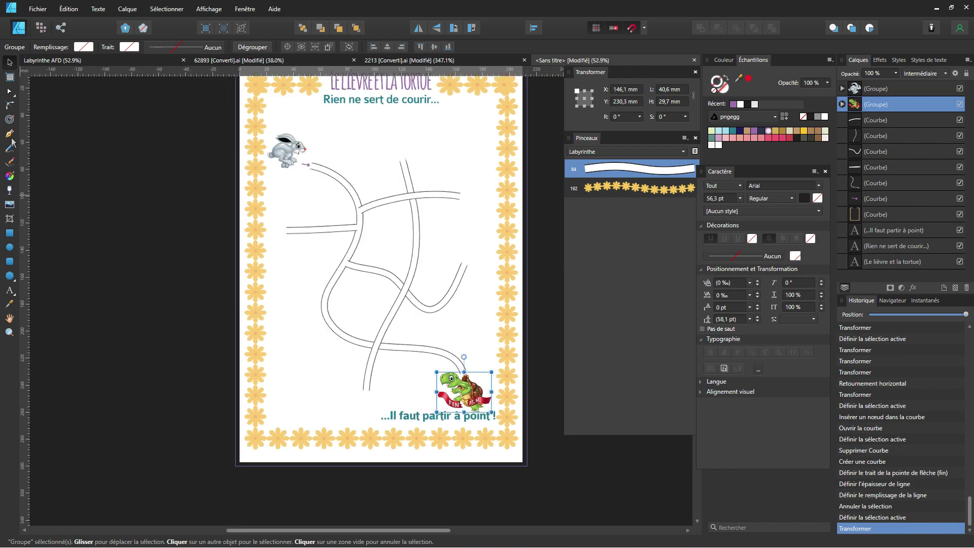
Paint a maze branch with the 64 px Labyrinthe brush from the S-shaped path's upper bend across the crossing path's top toward the right border.
left_click(10, 161)
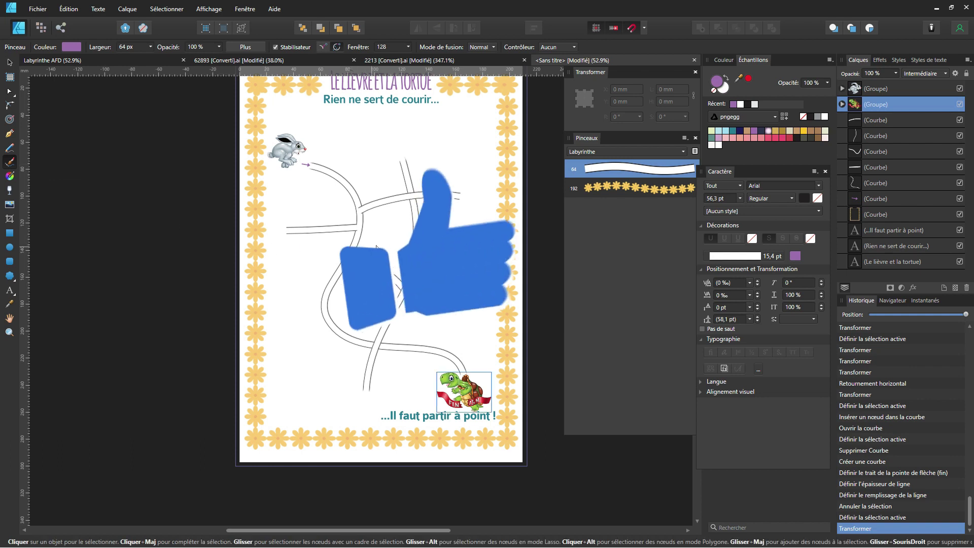
scroll(376, 247, "up", 1)
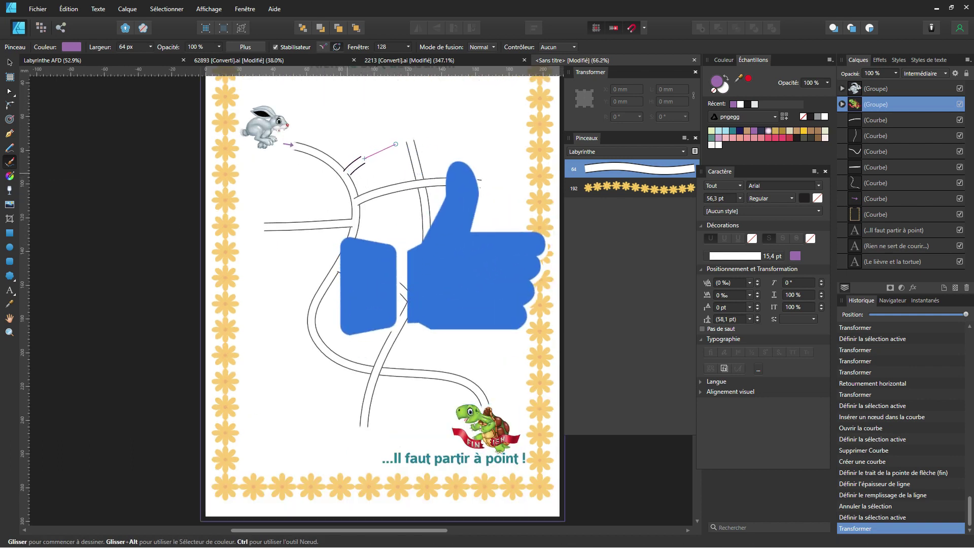
mouse_move(396, 144)
left_mouse_down()
mouse_move(489, 139)
mouse_move(514, 102)
mouse_move(492, 131)
left_mouse_up()
scroll(467, 170, "up", 1)
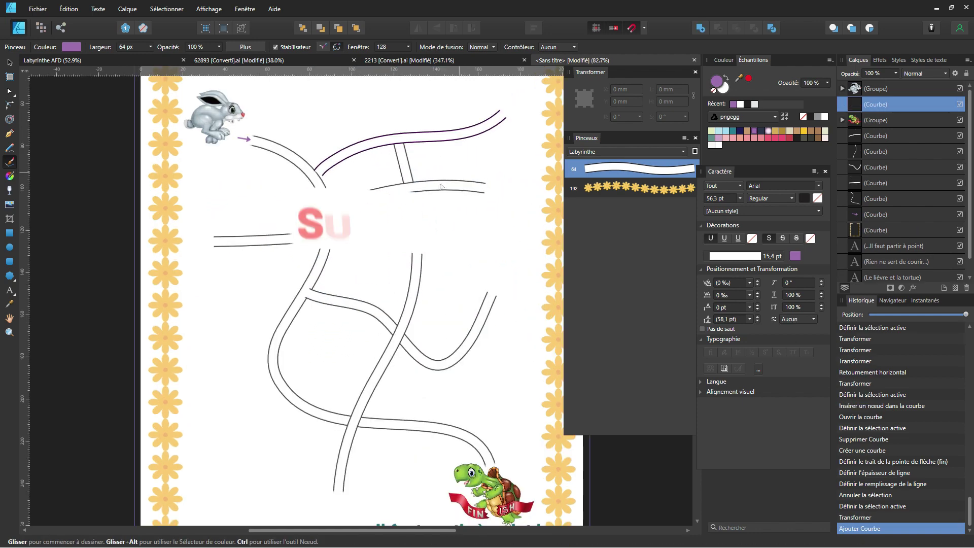
Adjust the new upper branch's starting node to about X 81, Y 94.3 mm and reshape its handle so it joins the S-shaped path.
left_click_drag(442, 190, 468, 258)
key("a")
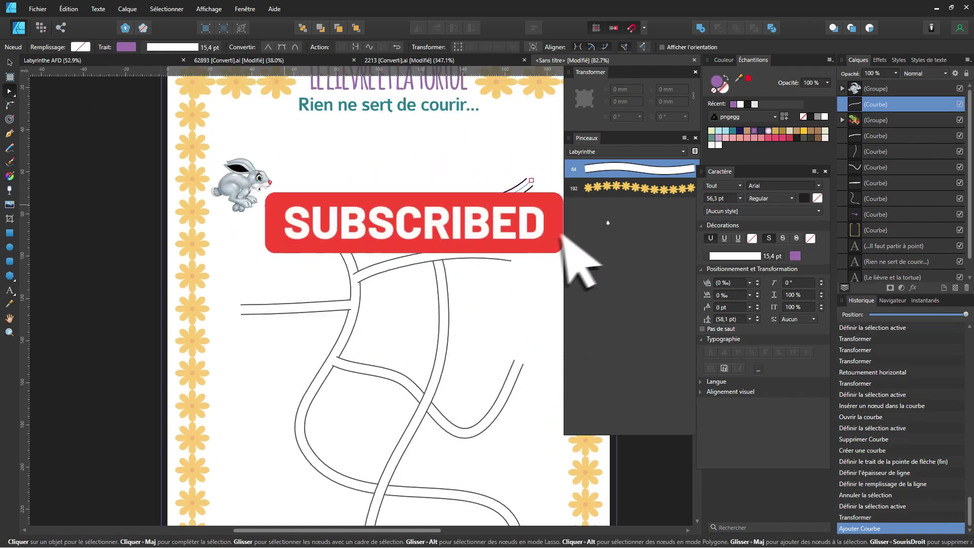
scroll(312, 224, "up", 5)
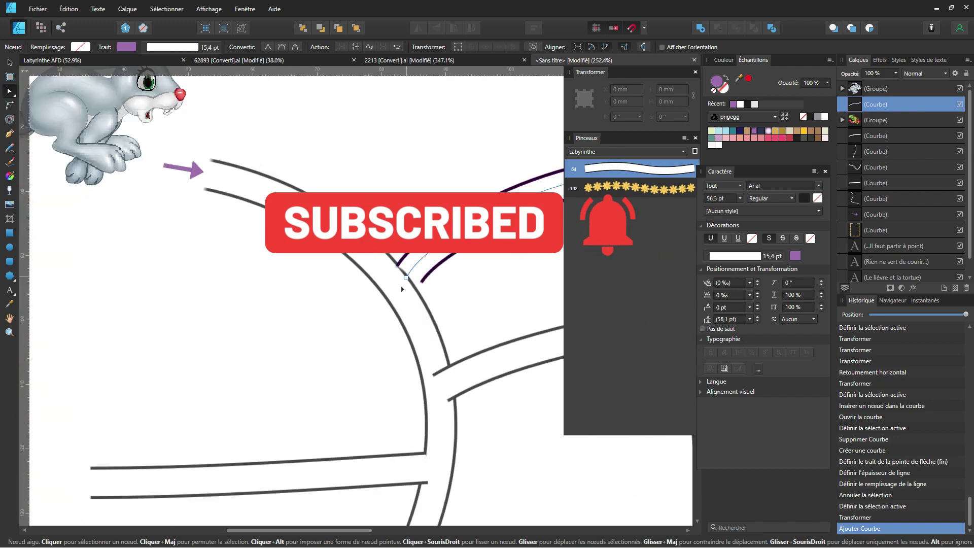
left_click_drag(406, 277, 447, 254)
scroll(450, 284, "down", 3)
scroll(450, 284, "down", 2)
left_click_drag(477, 296, 344, 267)
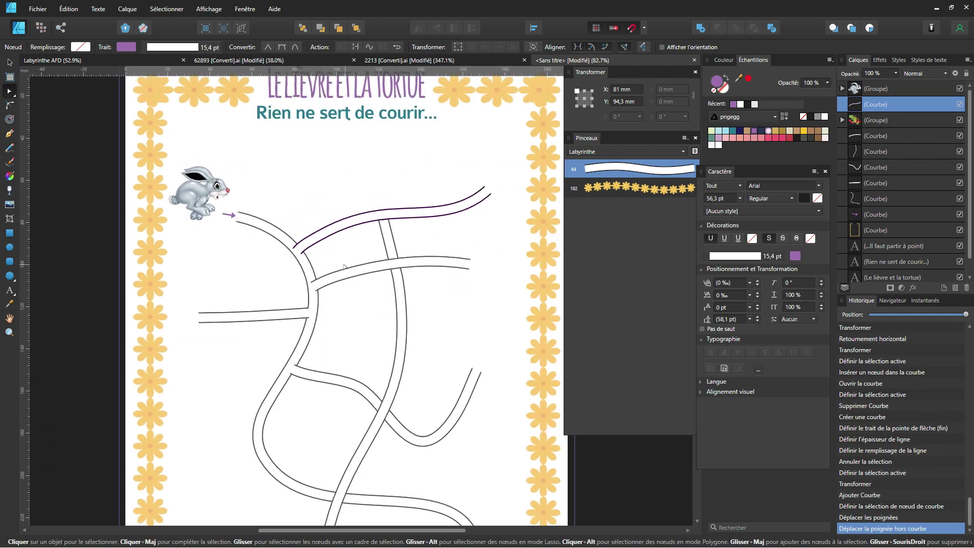